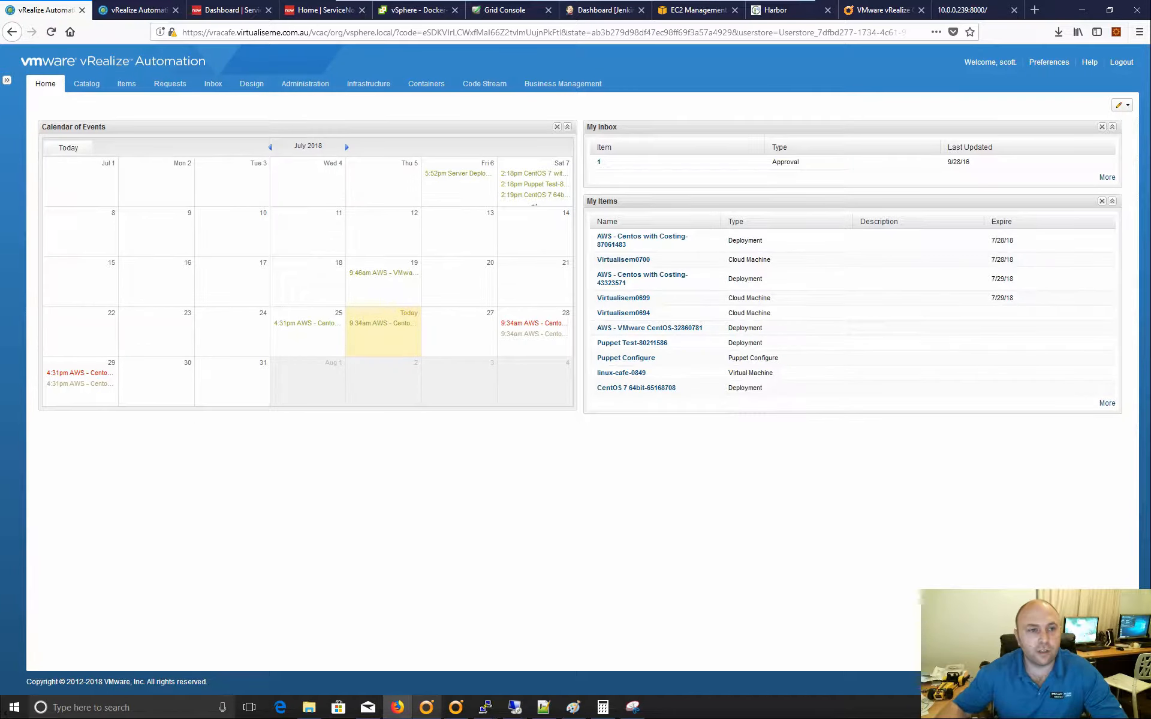
- Open a new request for the CentOS 7 64bit item in the IaaS service catalog
{"action": "left_click", "coordinate": [91, 89]}
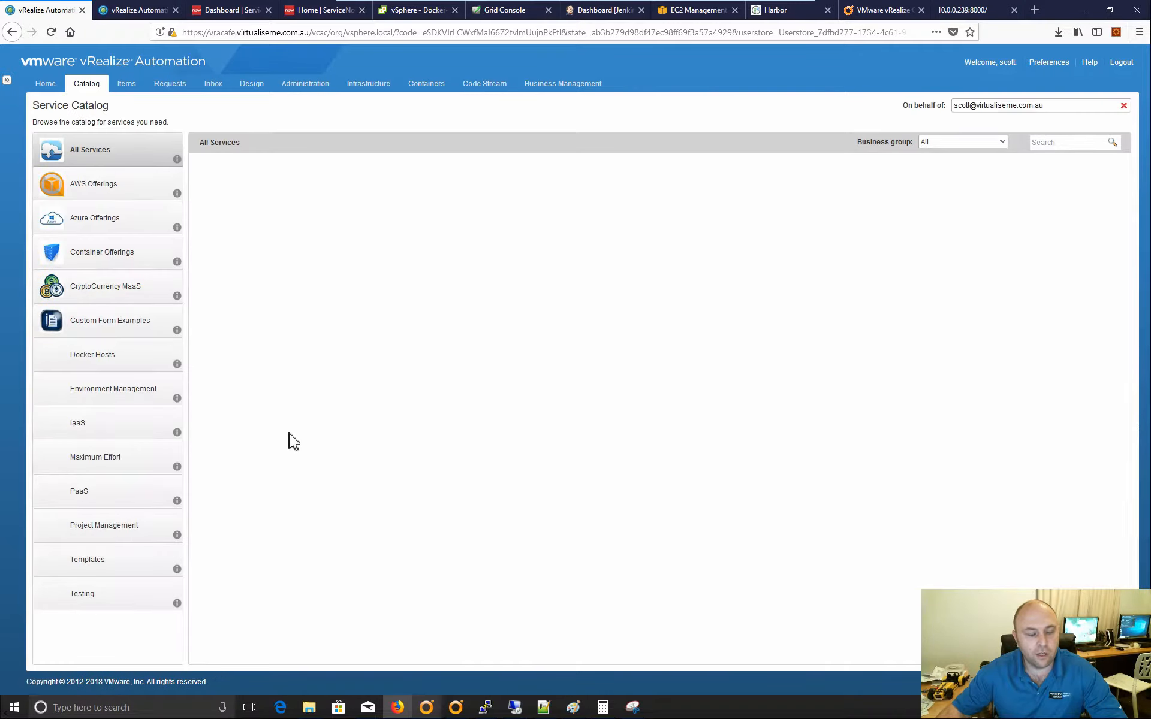
{"action": "left_click", "coordinate": [95, 432]}
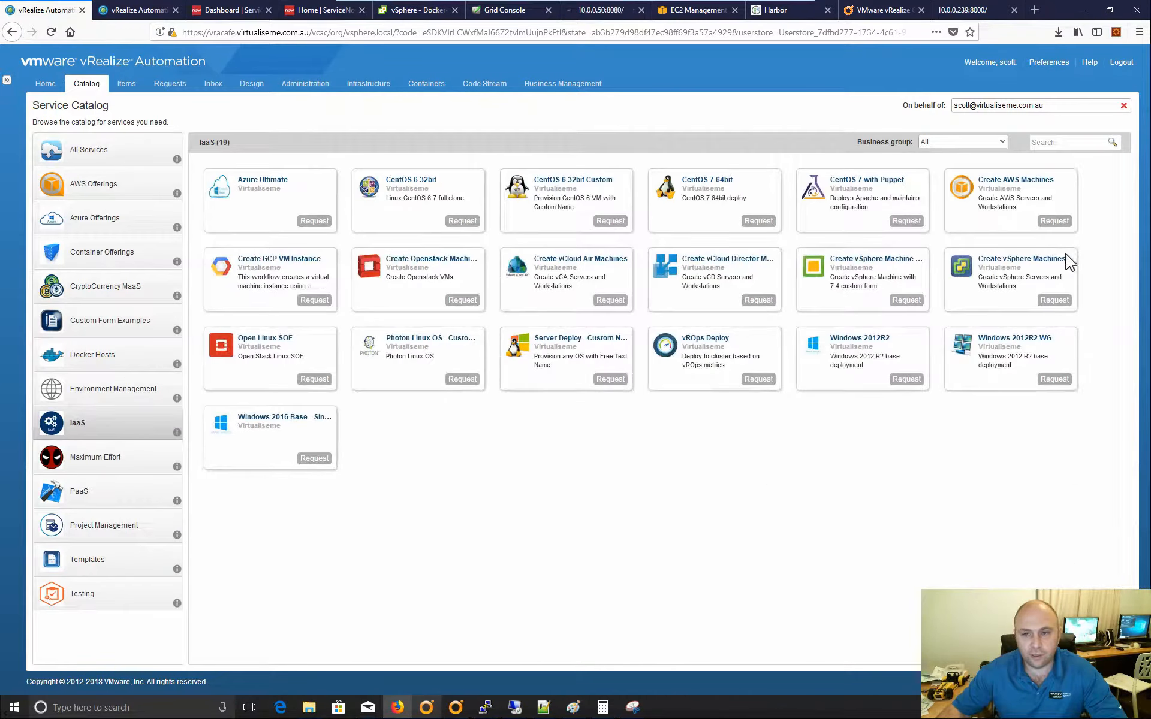
{"action": "left_click", "coordinate": [758, 221]}
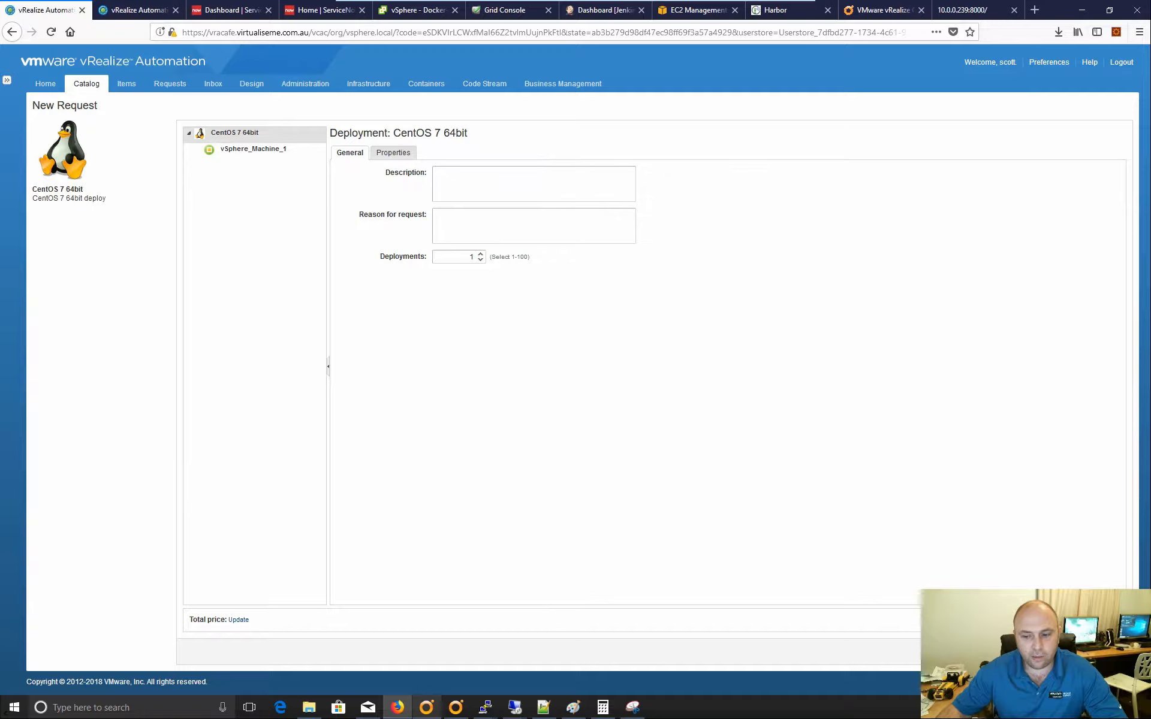
- Calculate the CentOS 7 64bit deployment price, review its detailed price breakdown, and cancel the request
{"action": "left_click", "coordinate": [242, 620]}
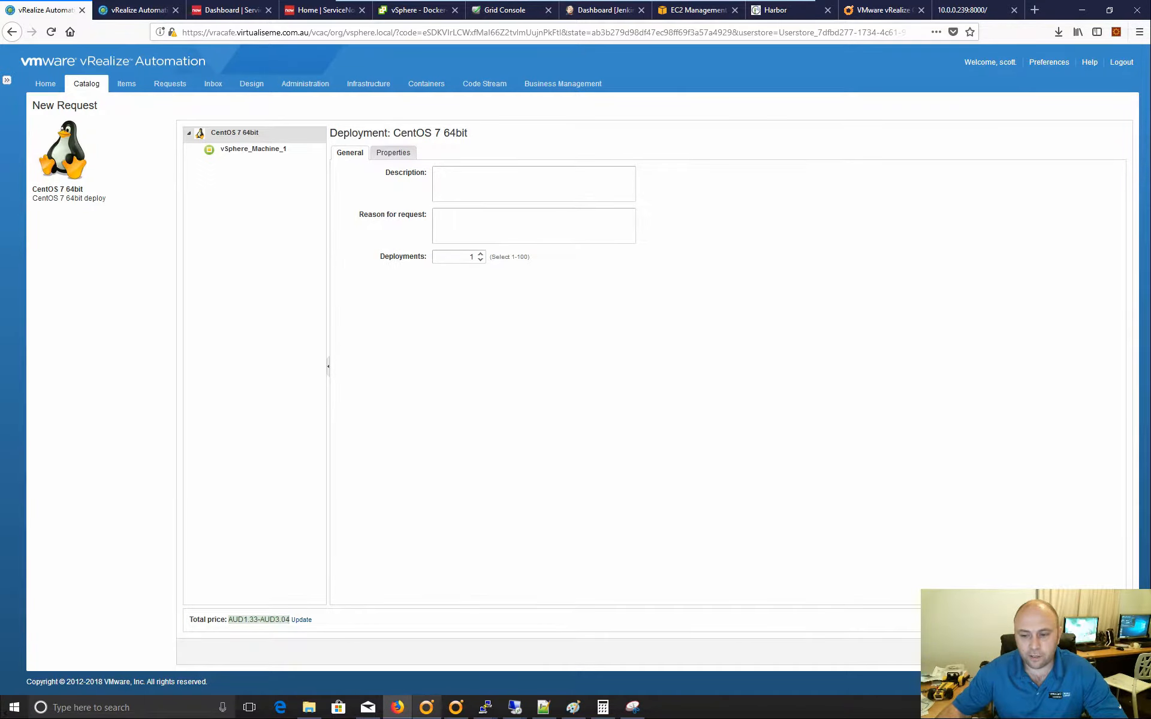
{"action": "left_click", "coordinate": [1098, 620]}
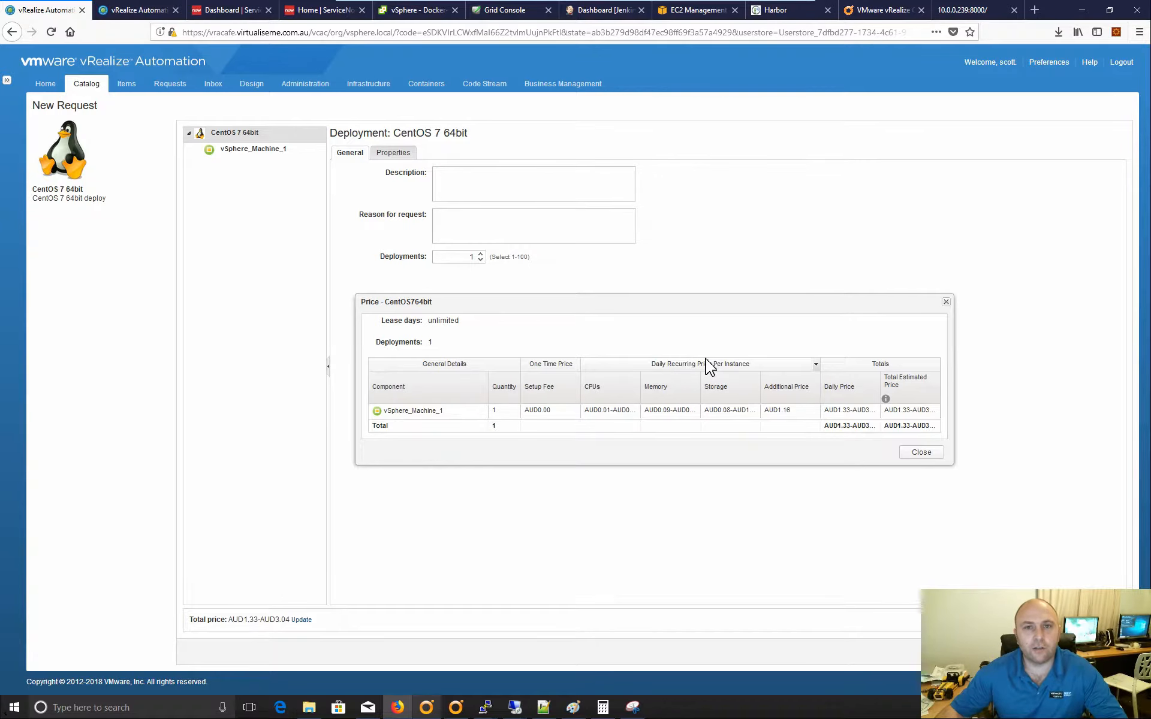
{"action": "left_click", "coordinate": [917, 451]}
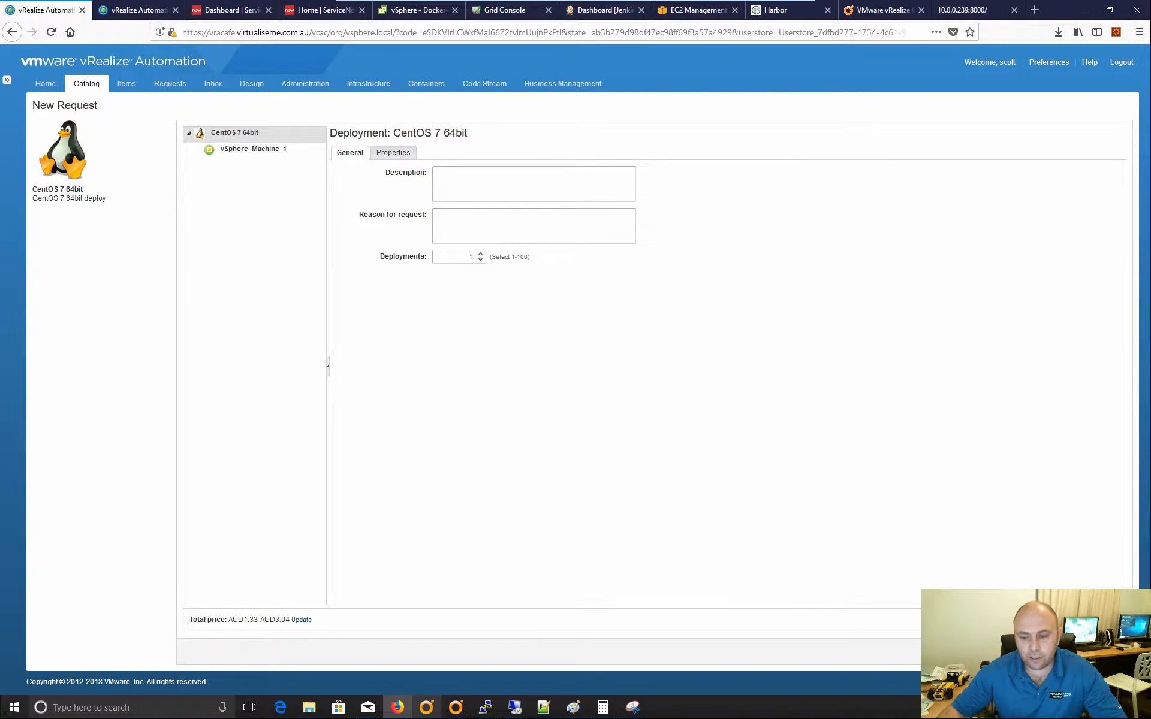
{"action": "left_click", "coordinate": [1111, 651]}
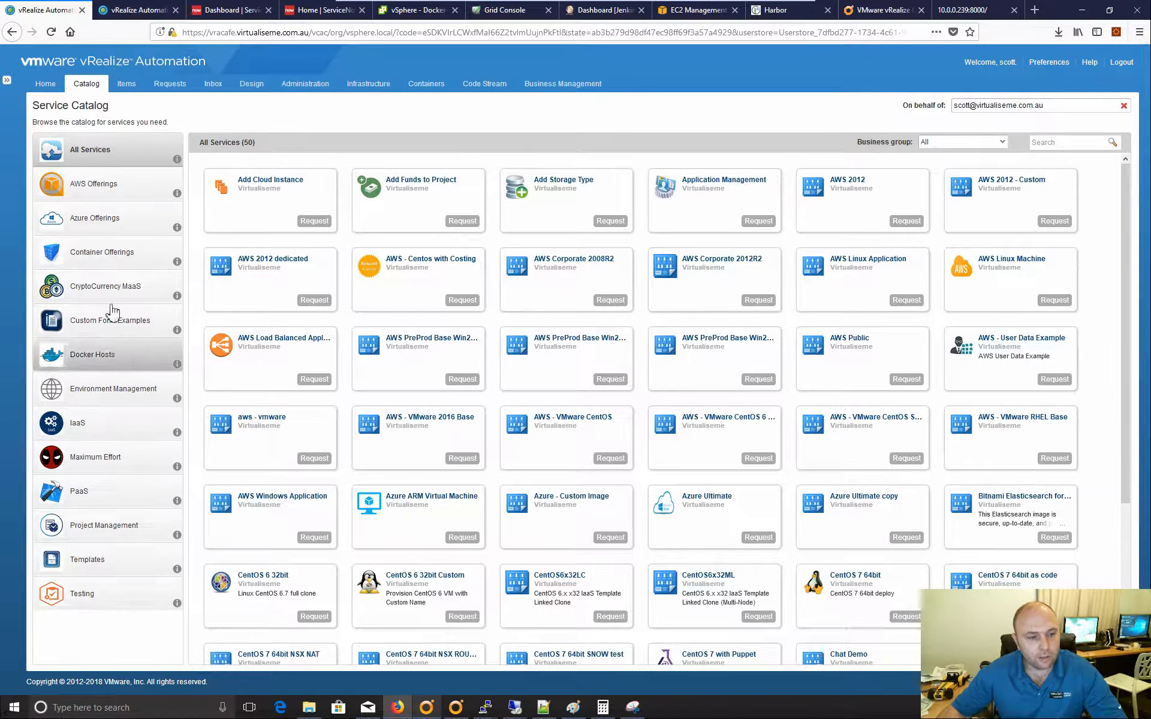
- Request AWS - Centos with Costing from the AWS Offerings and select the "4343" - "Everything" project
{"action": "left_click", "coordinate": [116, 189]}
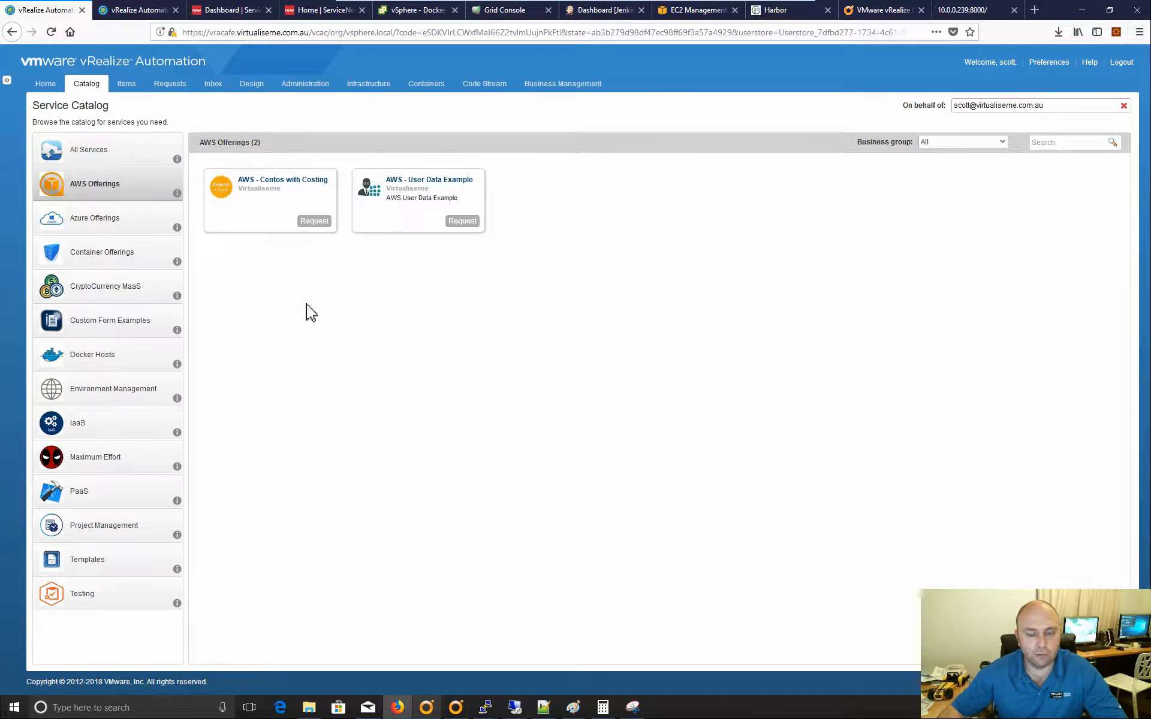
{"action": "left_click", "coordinate": [314, 222]}
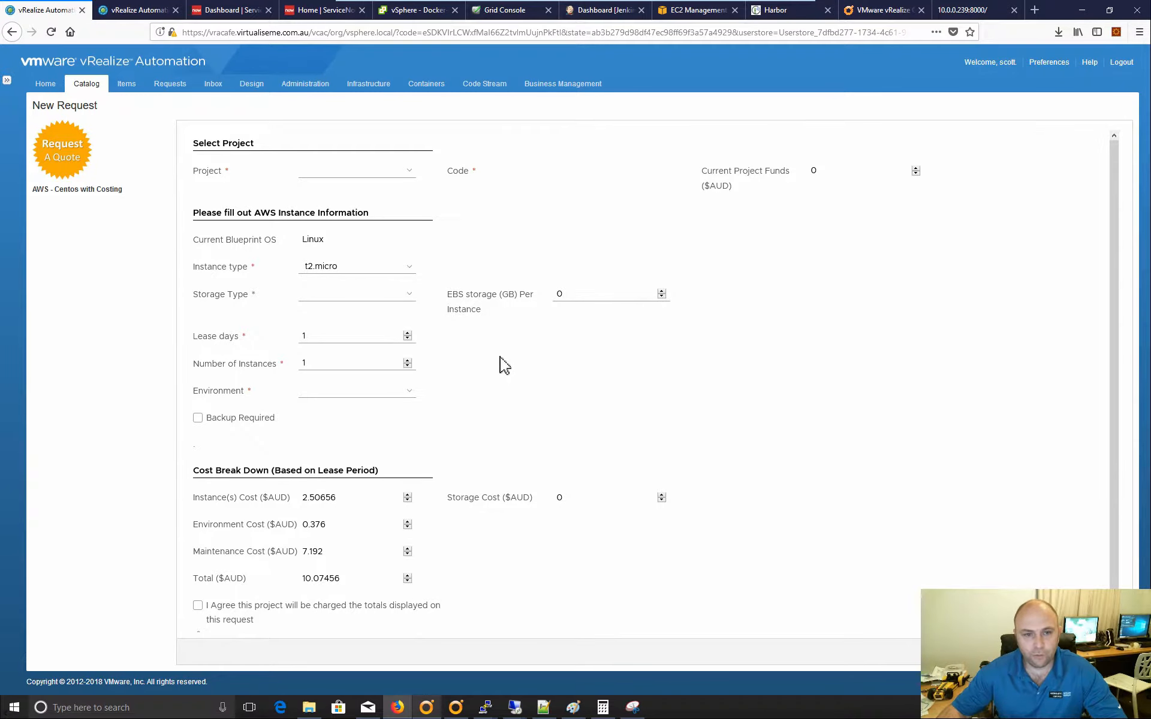
{"action": "left_click", "coordinate": [409, 178]}
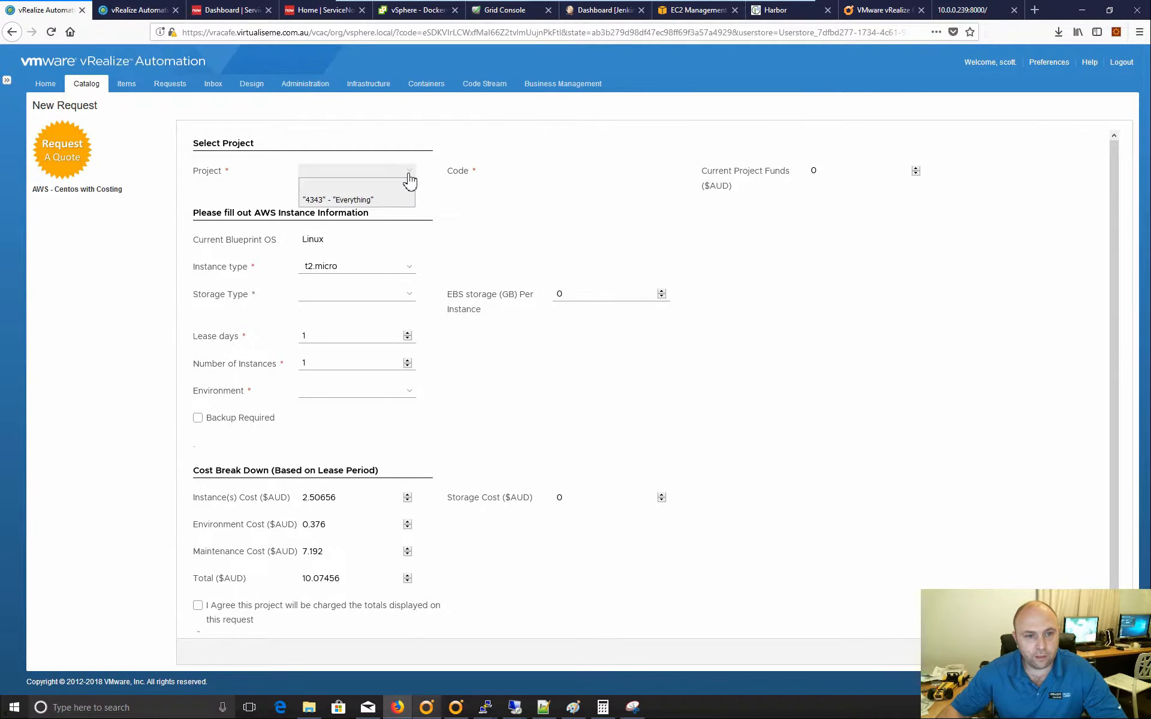
{"action": "left_click", "coordinate": [342, 201]}
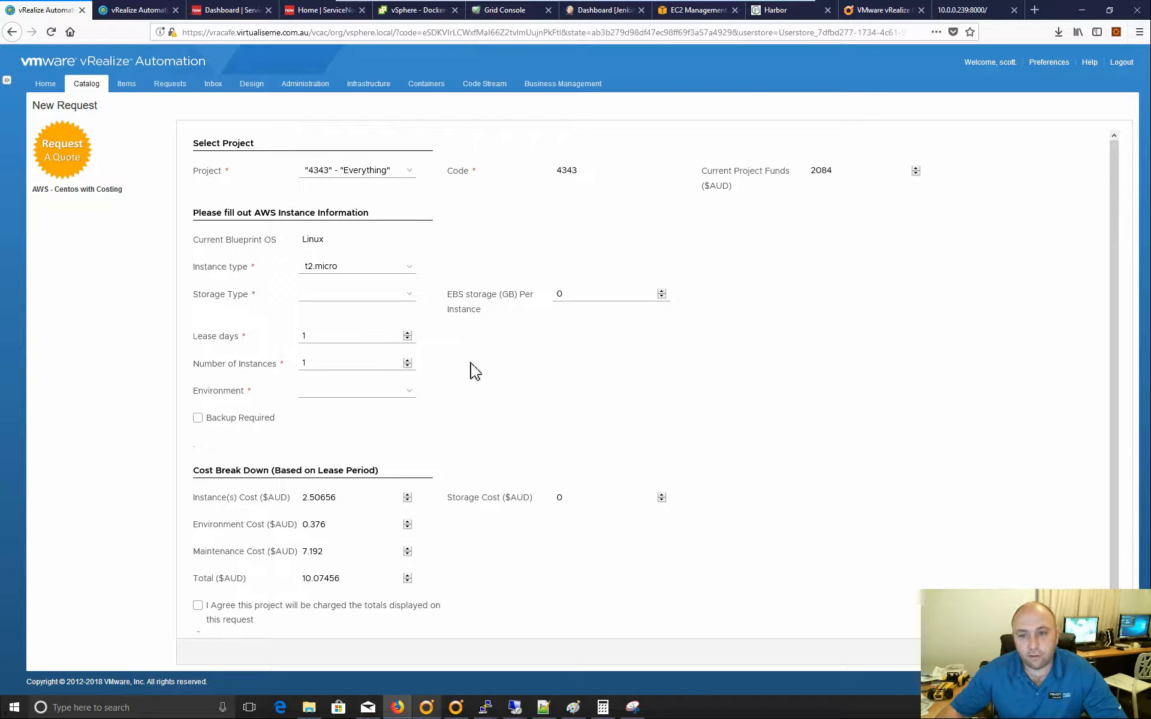
- Set the instance type to t2.medium with GP2 (General Purpose SSD) storage and 100 GB of EBS storage per instance
{"action": "left_click", "coordinate": [410, 275]}
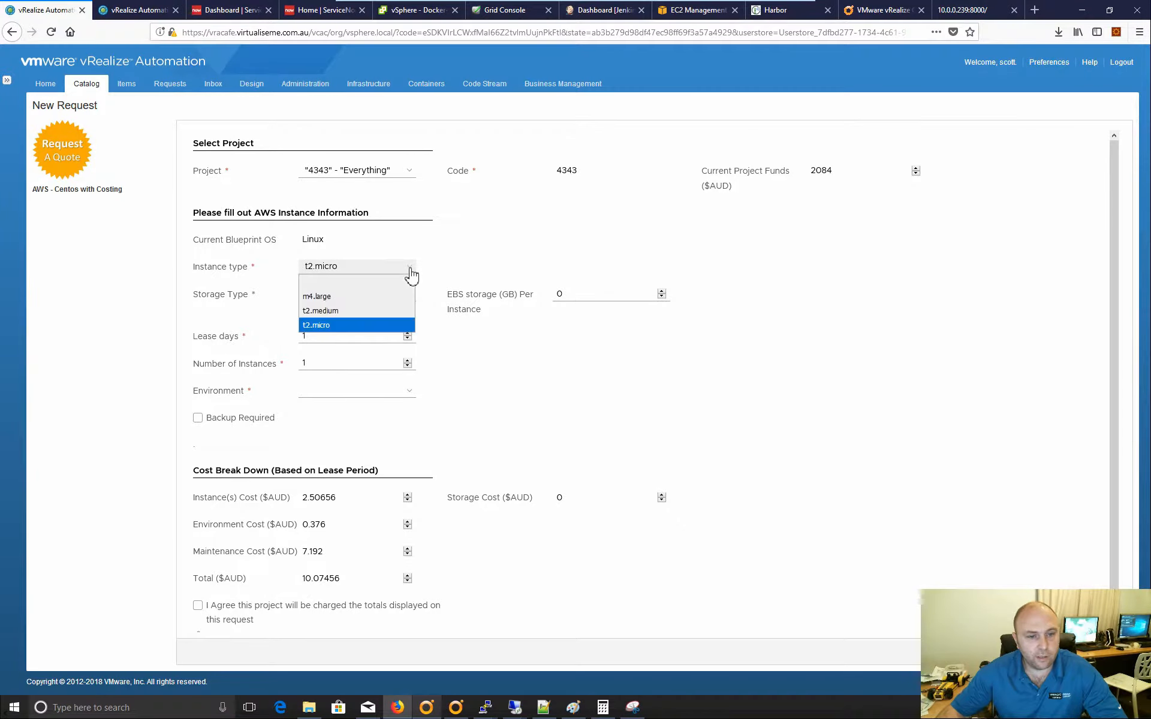
{"action": "left_click", "coordinate": [338, 311]}
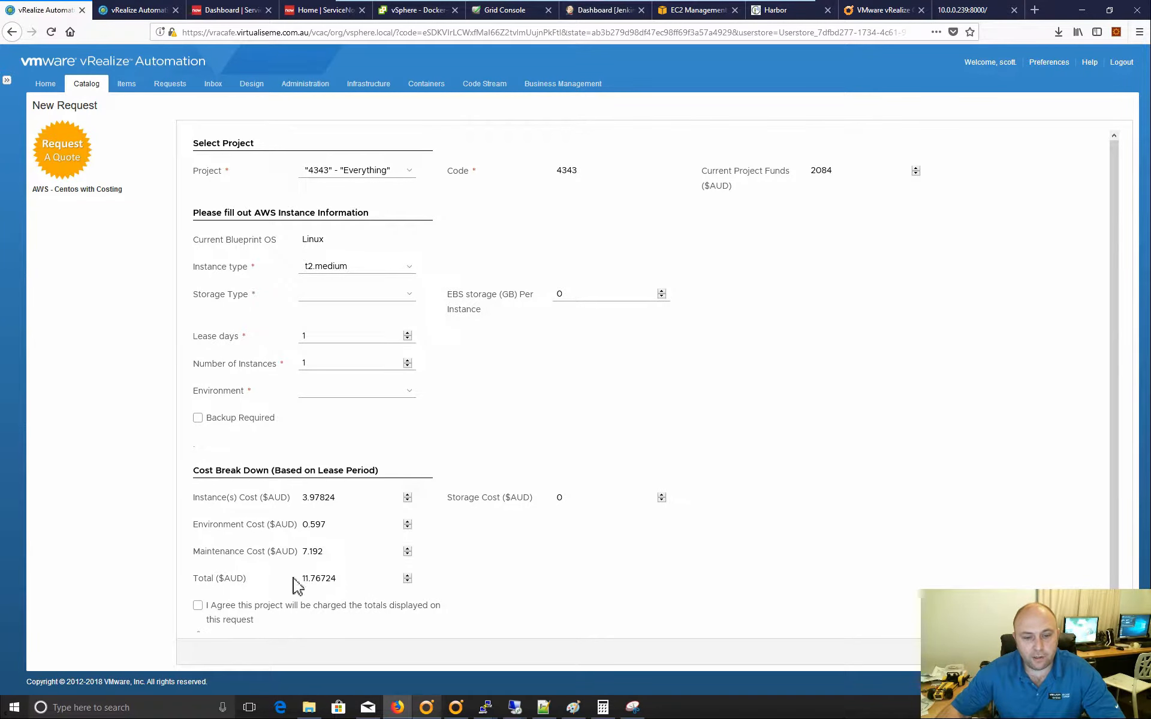
{"action": "left_click", "coordinate": [416, 300]}
{"action": "left_click", "coordinate": [383, 316]}
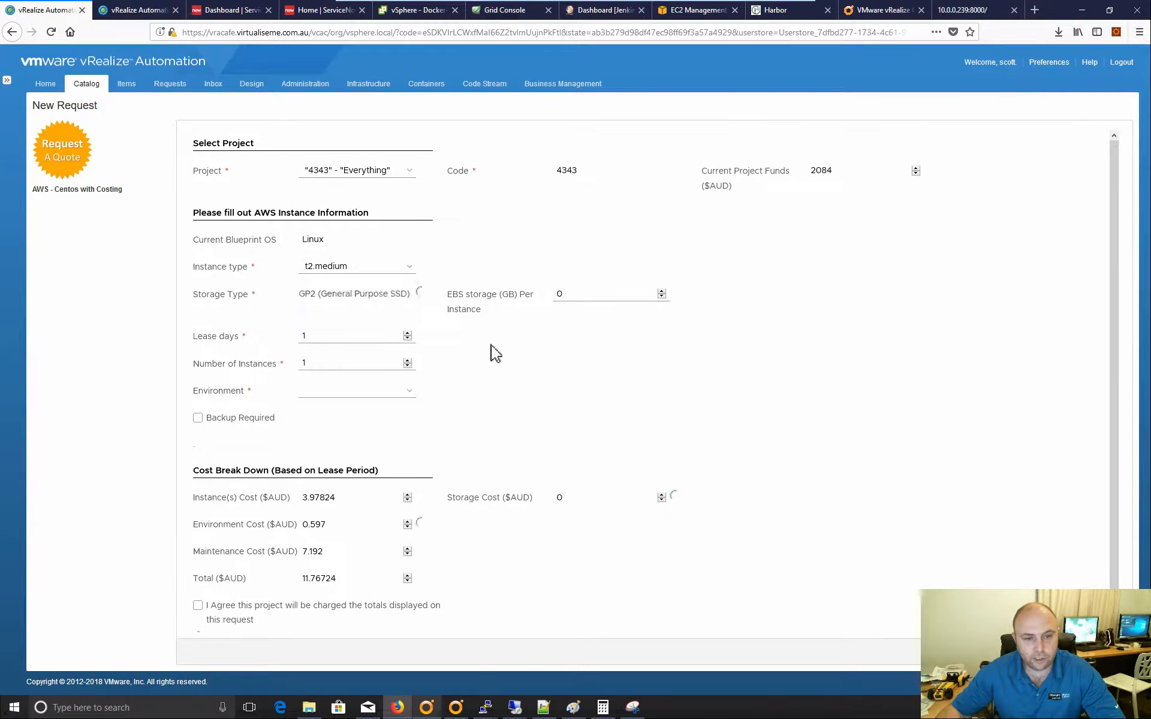
{"action": "left_click", "coordinate": [591, 297]}
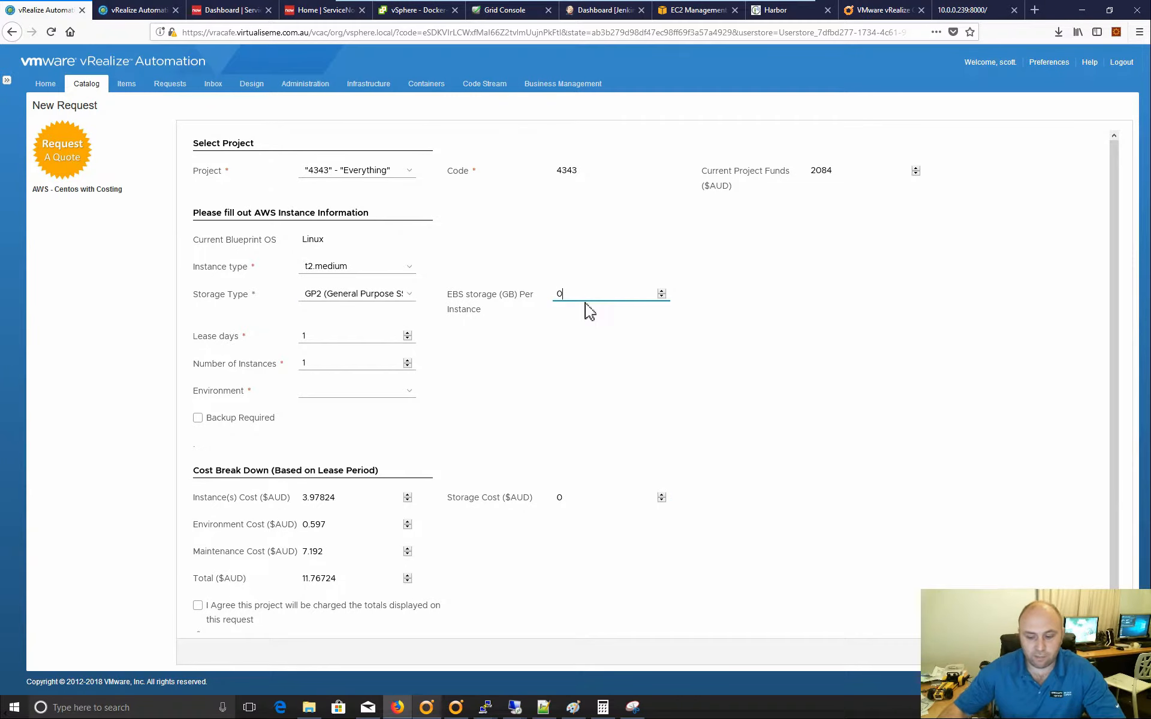
{"action": "type", "text": "100"}
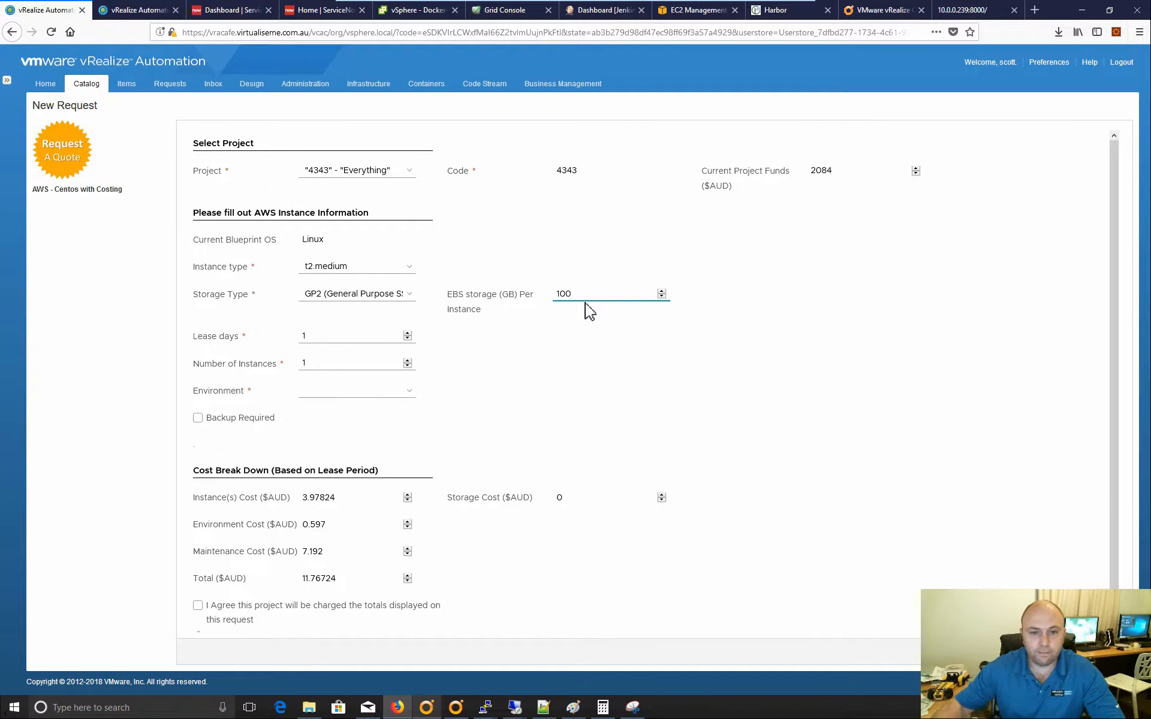
{"action": "left_click", "coordinate": [591, 311]}
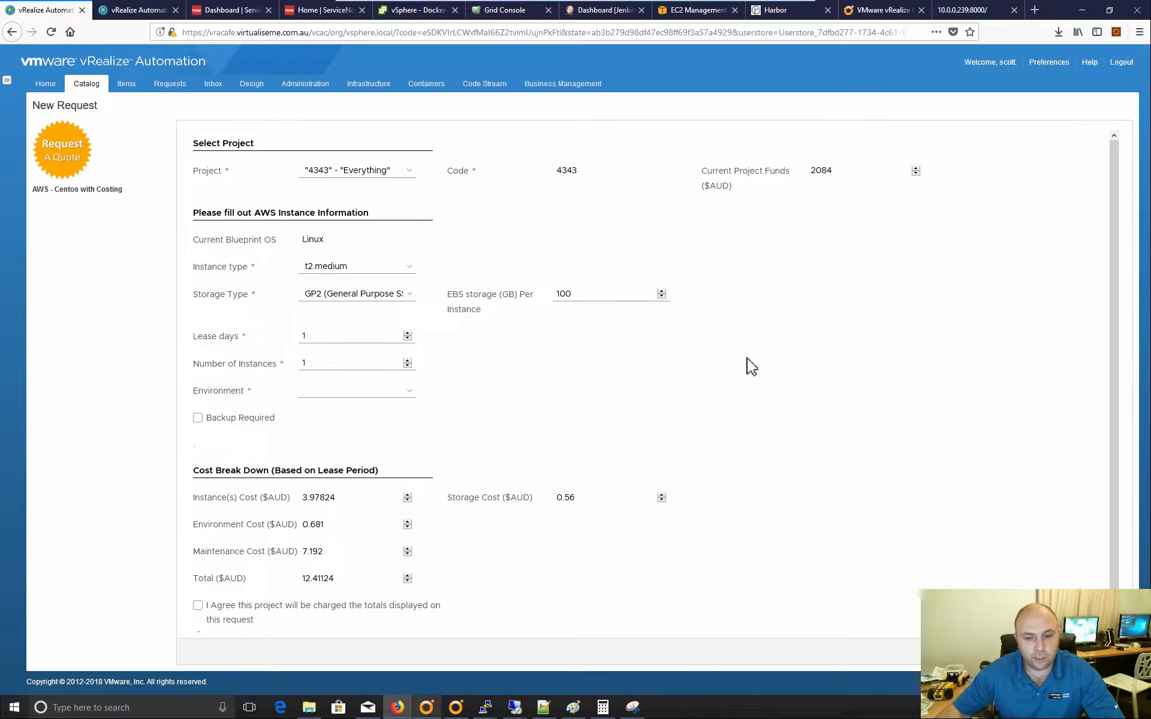
- Set the lease to 90 days and the number of instances to 5
{"action": "left_click", "coordinate": [349, 338]}
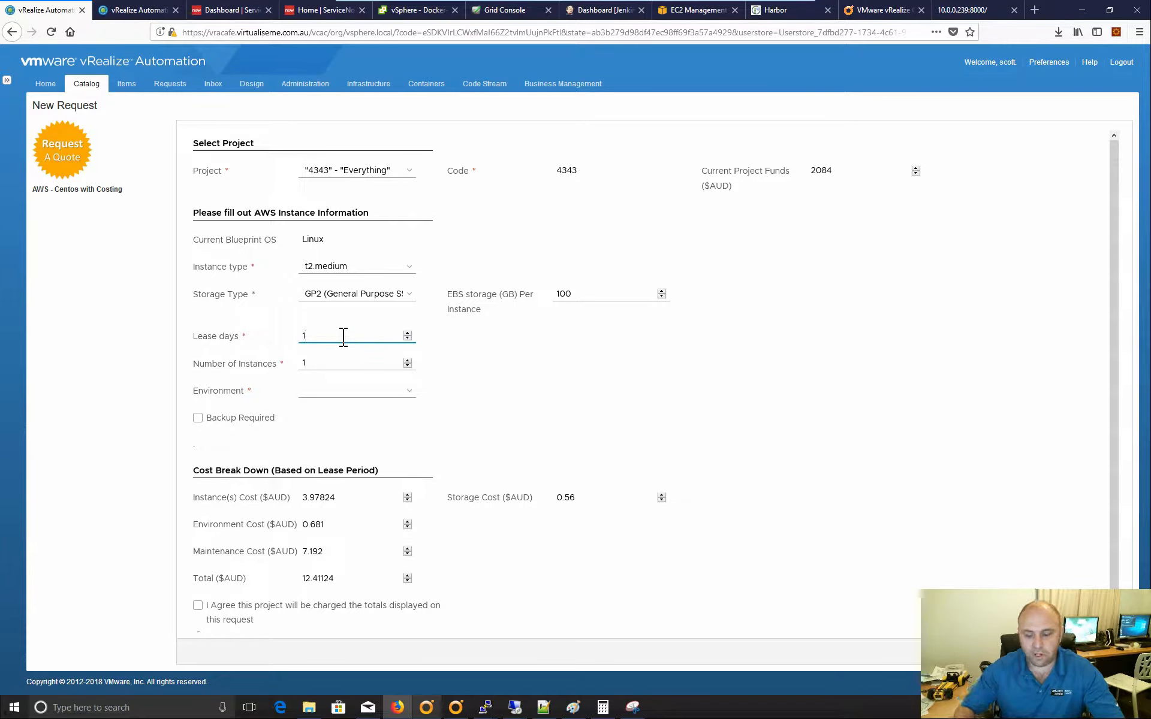
{"action": "key", "text": "BackSpace"}
{"action": "type", "text": "90"}
{"action": "left_click", "coordinate": [635, 386]}
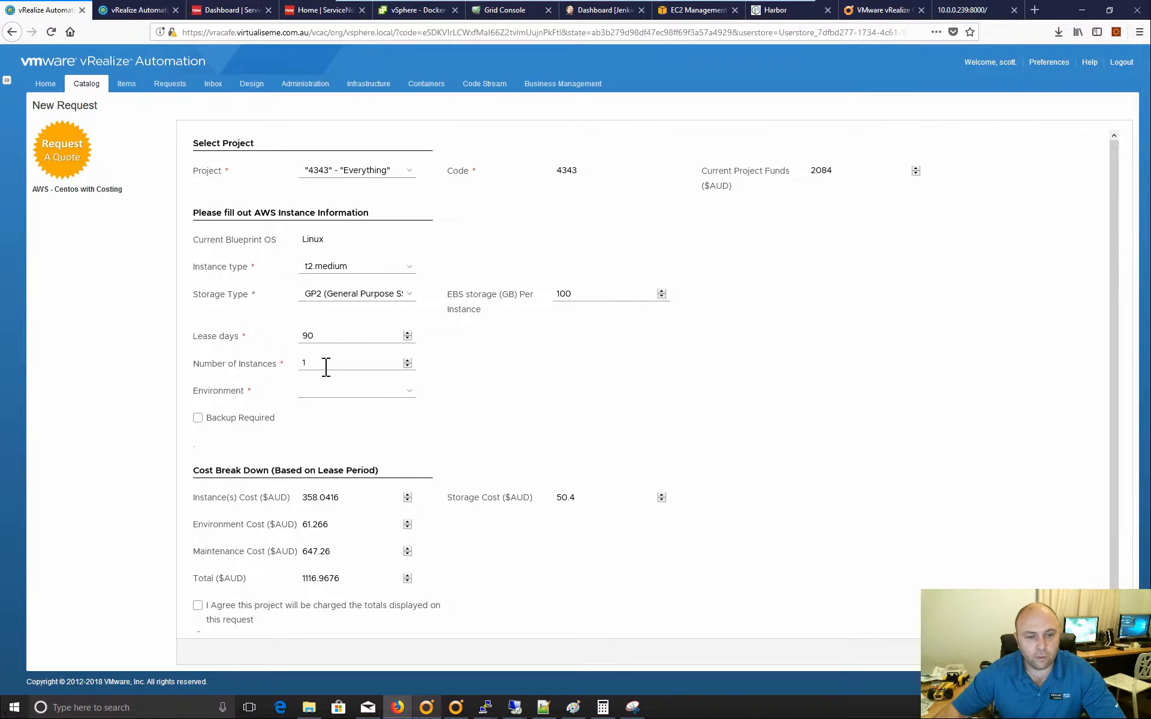
{"action": "key", "text": "BackSpace"}
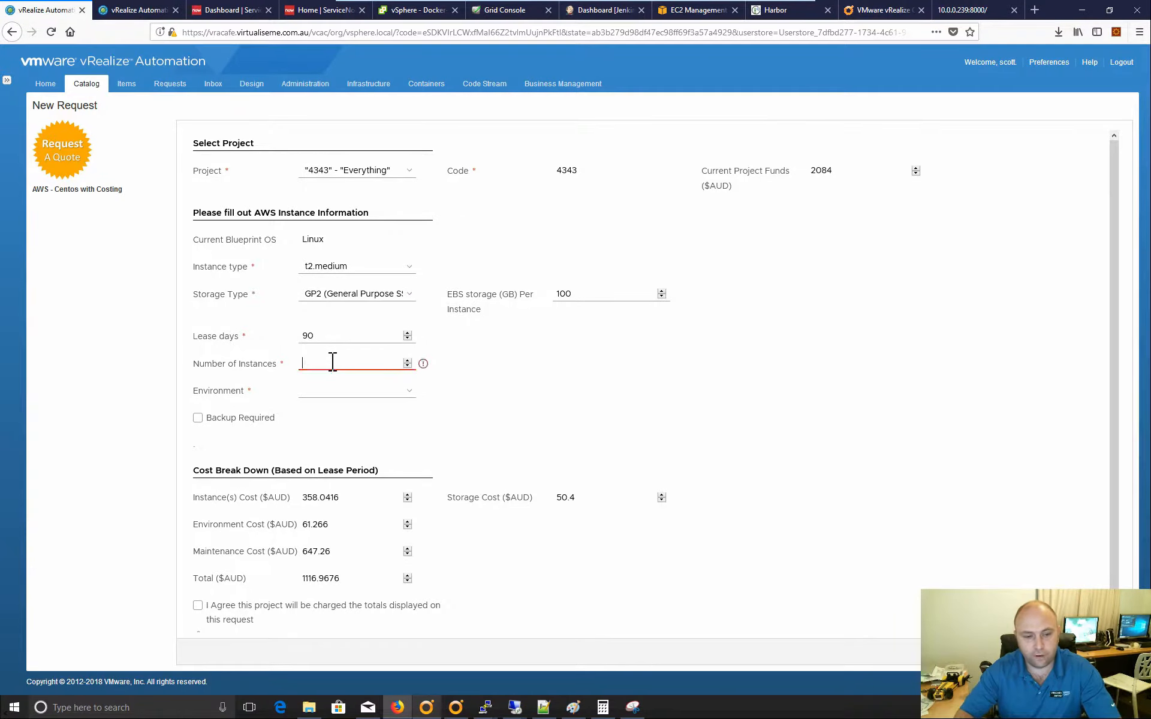
{"action": "type", "text": "5"}
{"action": "left_click", "coordinate": [431, 386]}
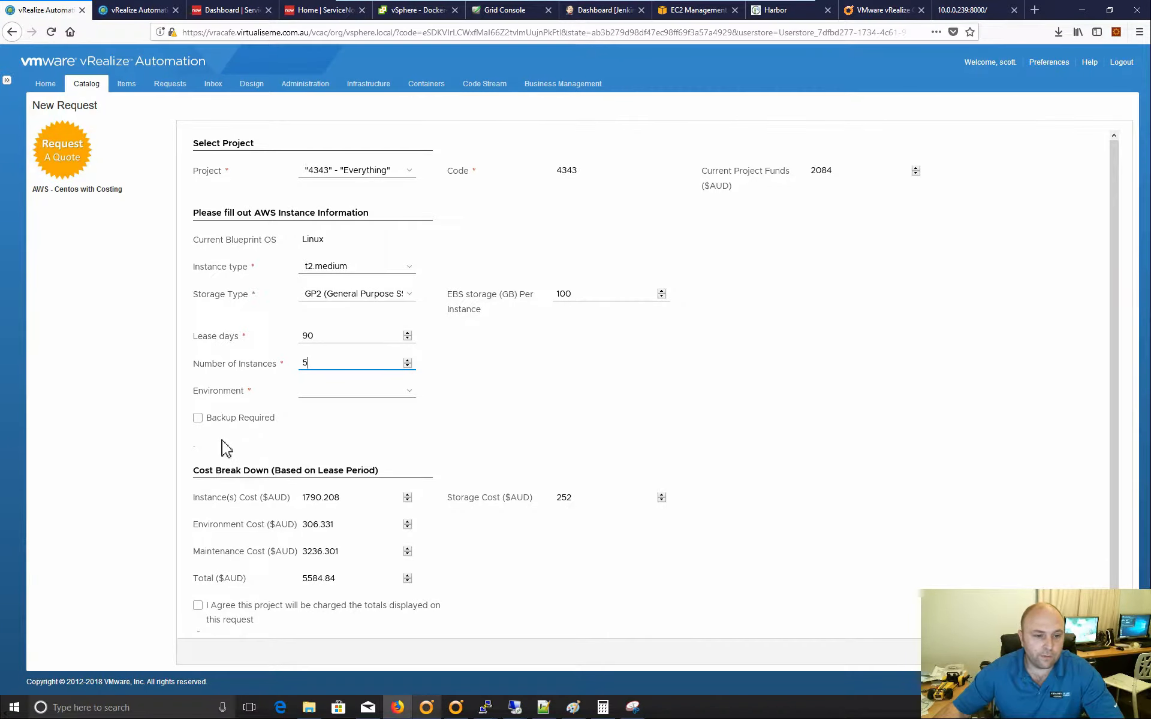
- Set the environment to Dev, require backup, and agree to the project being charged the displayed totals
{"action": "left_click", "coordinate": [375, 394]}
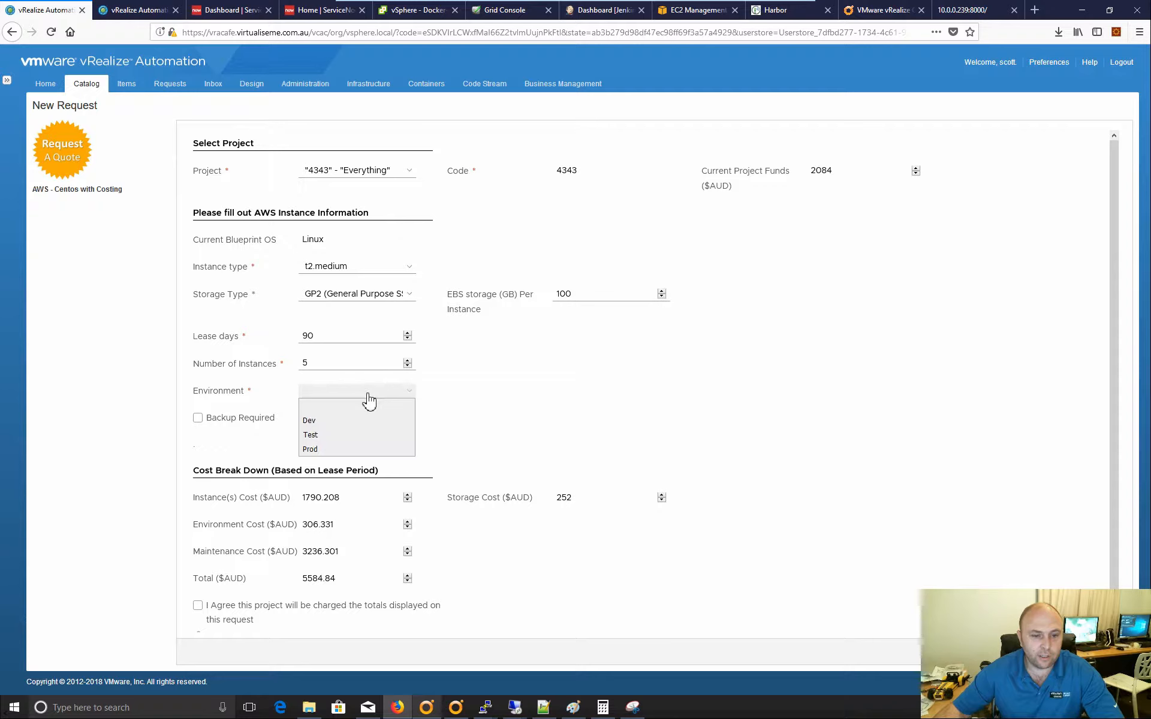
{"action": "left_click", "coordinate": [319, 423]}
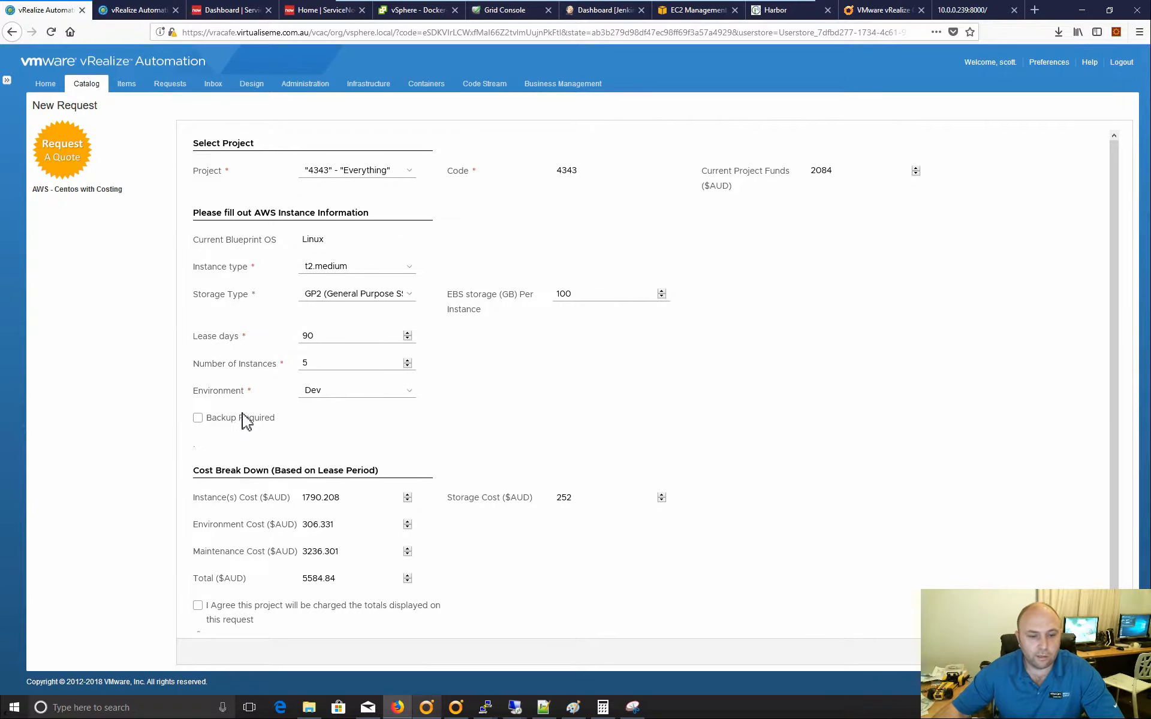
{"action": "left_click", "coordinate": [203, 420]}
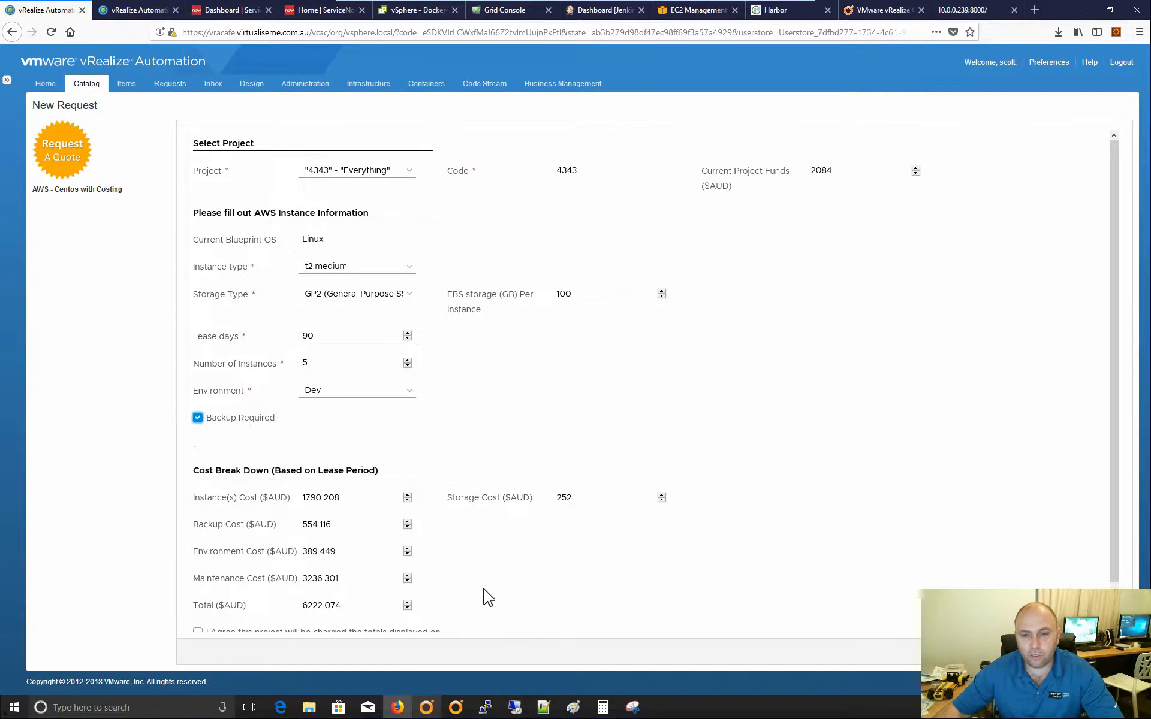
{"action": "scroll", "coordinate": [488, 595], "scroll_direction": "down", "scroll_amount": 1}
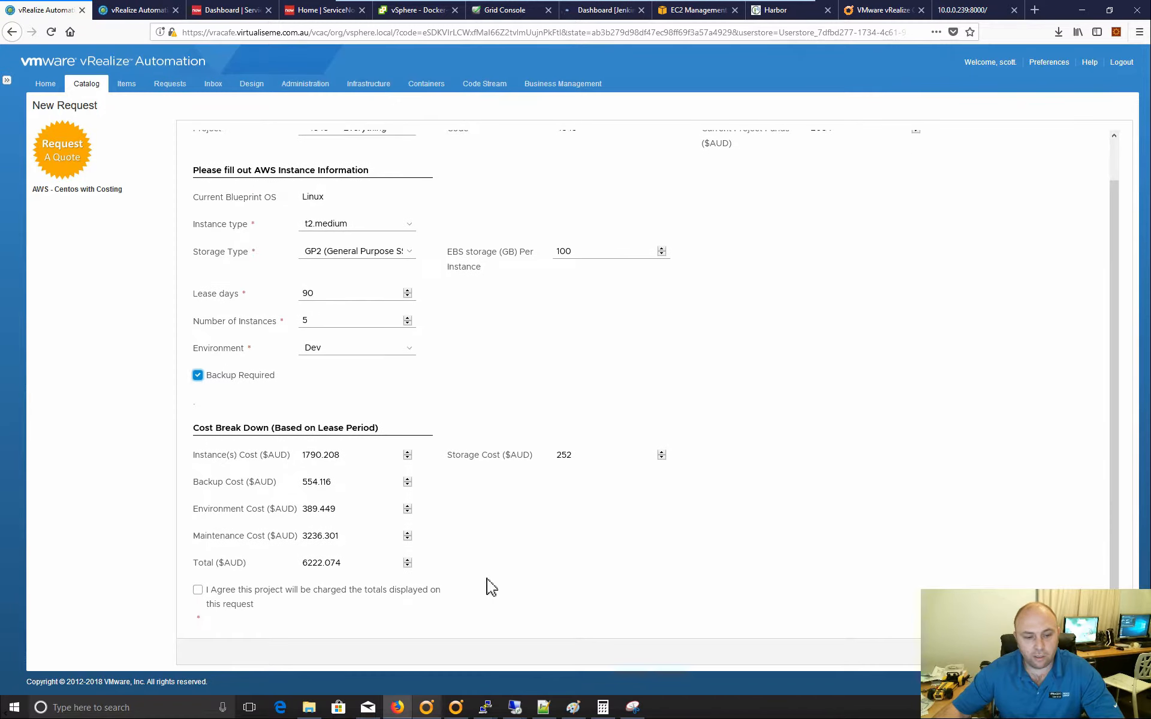
{"action": "left_click", "coordinate": [198, 591]}
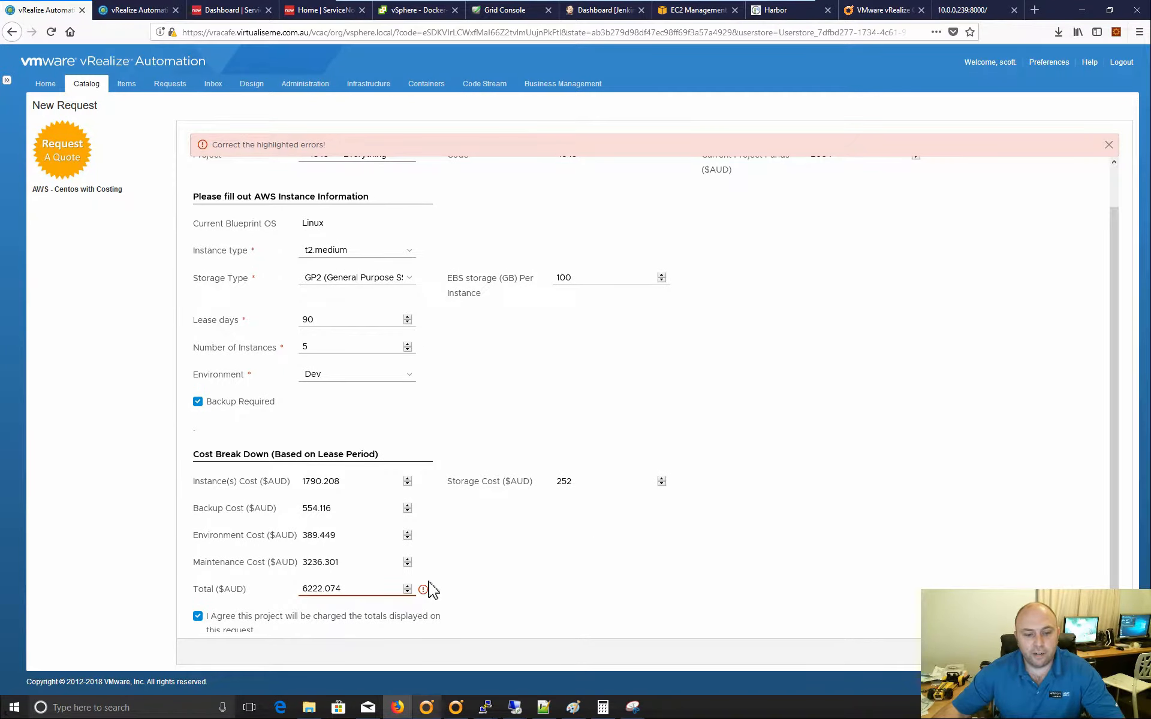
- Check the flagged total against the project funds, and set the lease to 2 days and the number of instances to 1
{"action": "mouse_move", "coordinate": [424, 588]}
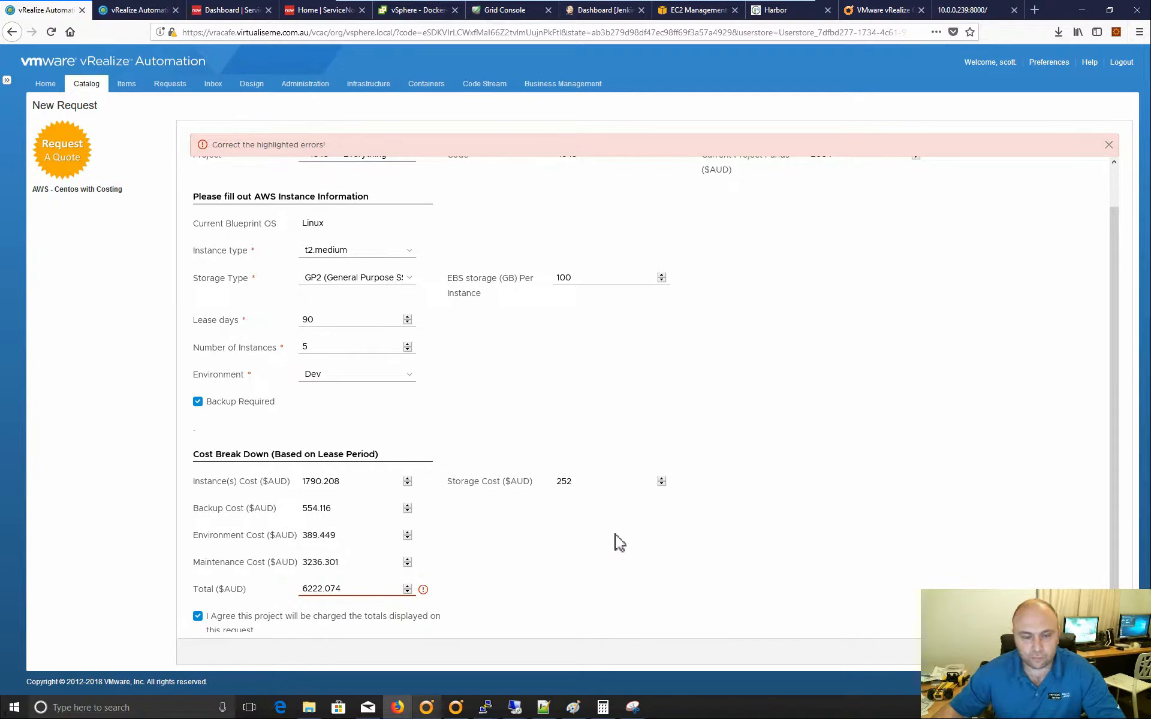
{"action": "scroll", "coordinate": [619, 543], "scroll_direction": "up", "scroll_amount": 1}
{"action": "scroll", "coordinate": [614, 534], "scroll_direction": "up", "scroll_amount": 1}
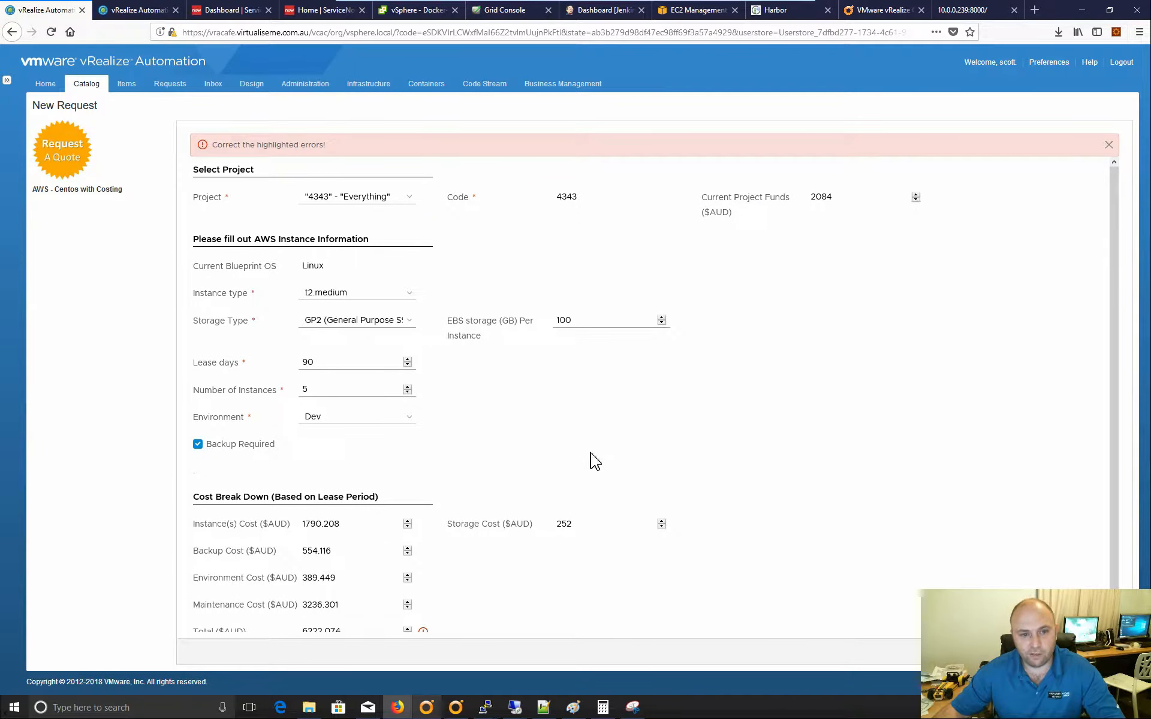
{"action": "scroll", "coordinate": [545, 423], "scroll_direction": "down", "scroll_amount": 1}
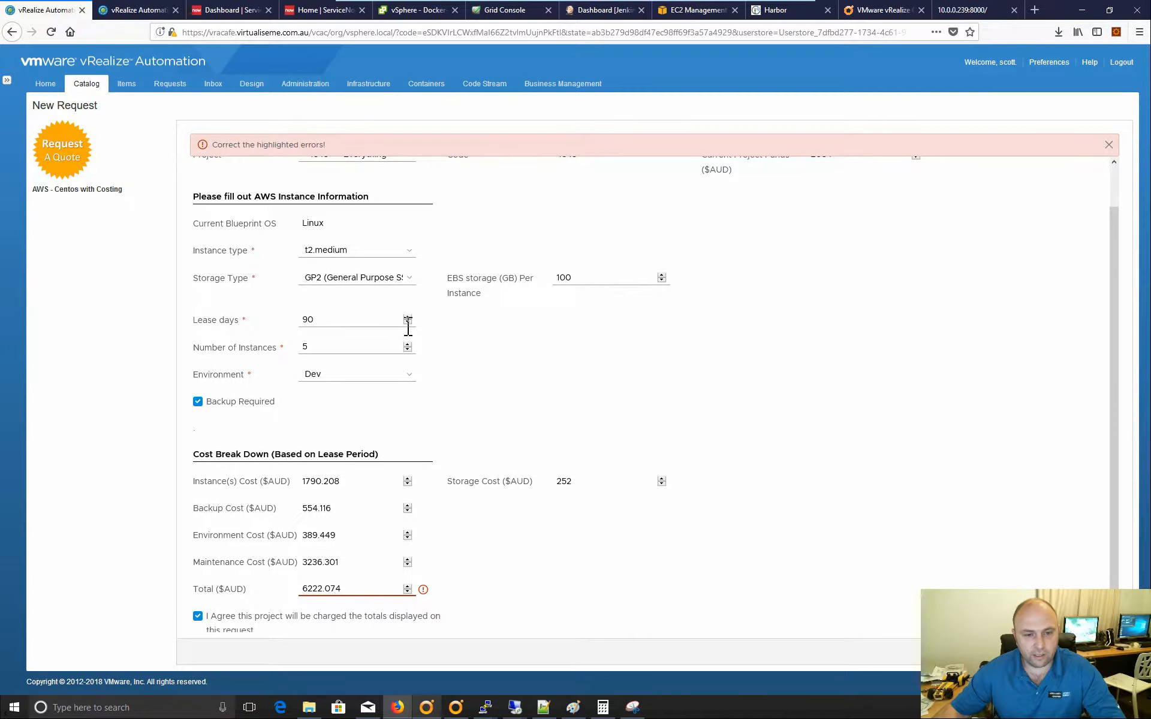
{"action": "double_click", "coordinate": [385, 323]}
{"action": "type", "text": "2"}
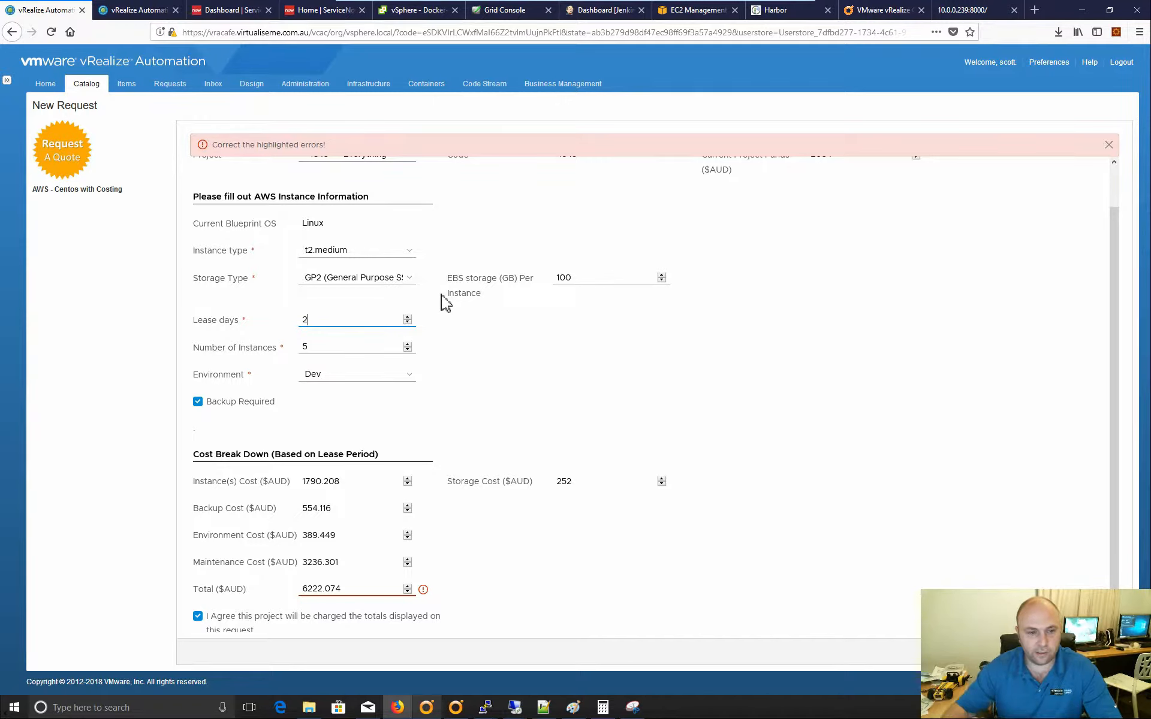
{"action": "left_click", "coordinate": [342, 351]}
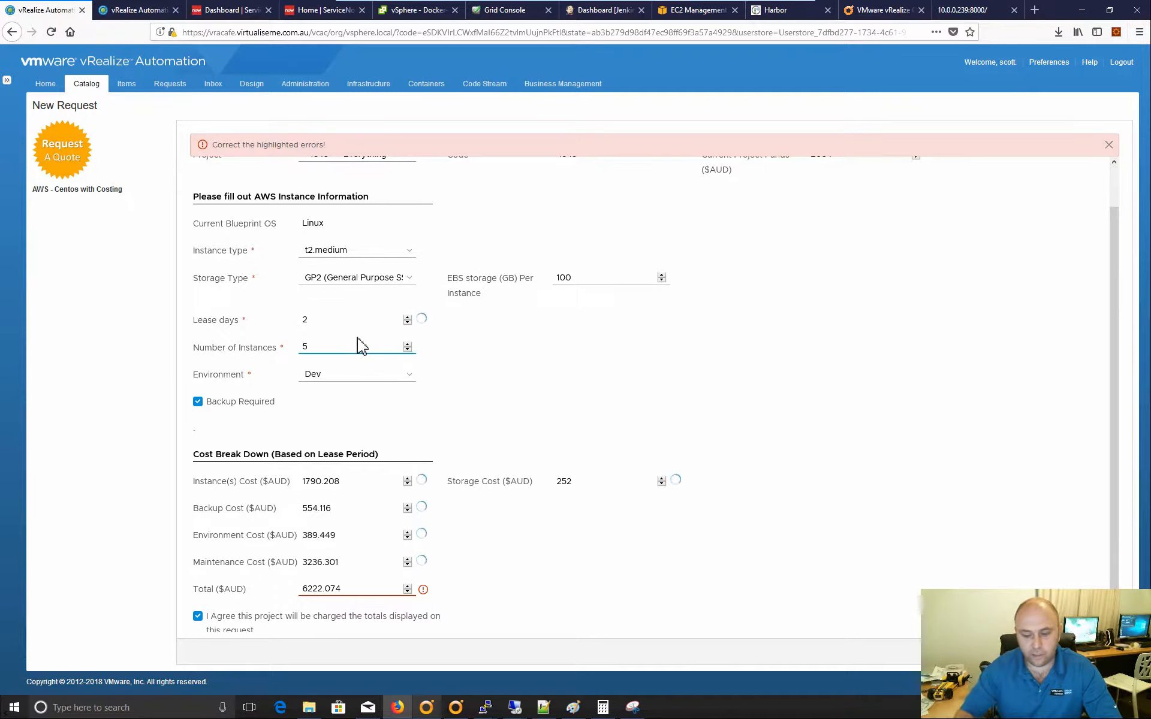
{"action": "double_click", "coordinate": [357, 346]}
{"action": "type", "text": "1"}
- Set the EBS storage per instance to 10 GB, submit the request, and return to the service catalog
{"action": "left_click", "coordinate": [610, 278]}
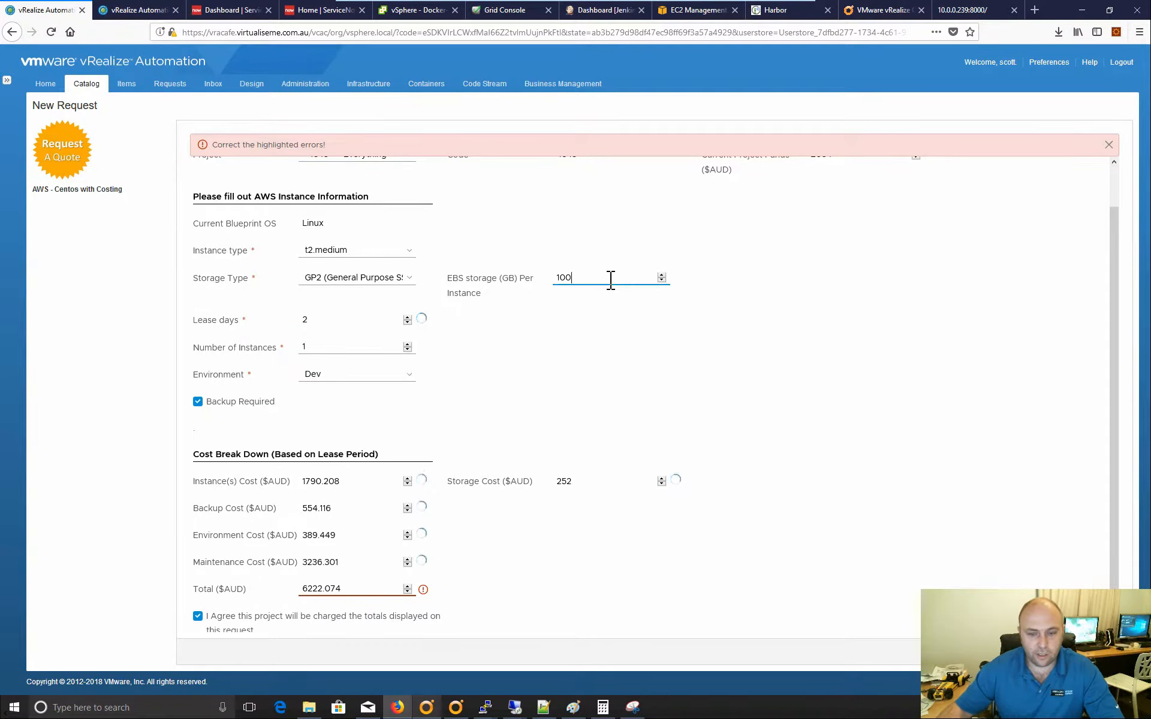
{"action": "key", "text": "BackSpace"}
{"action": "key", "text": "Tab"}
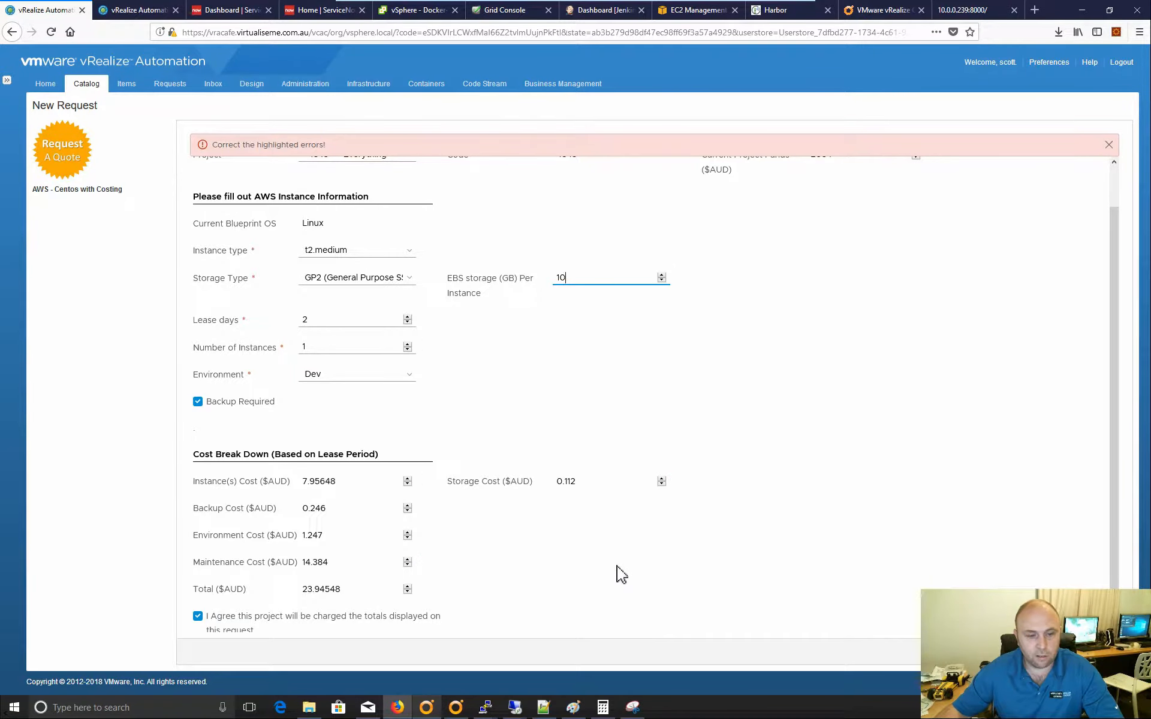
{"action": "left_click", "coordinate": [1109, 144]}
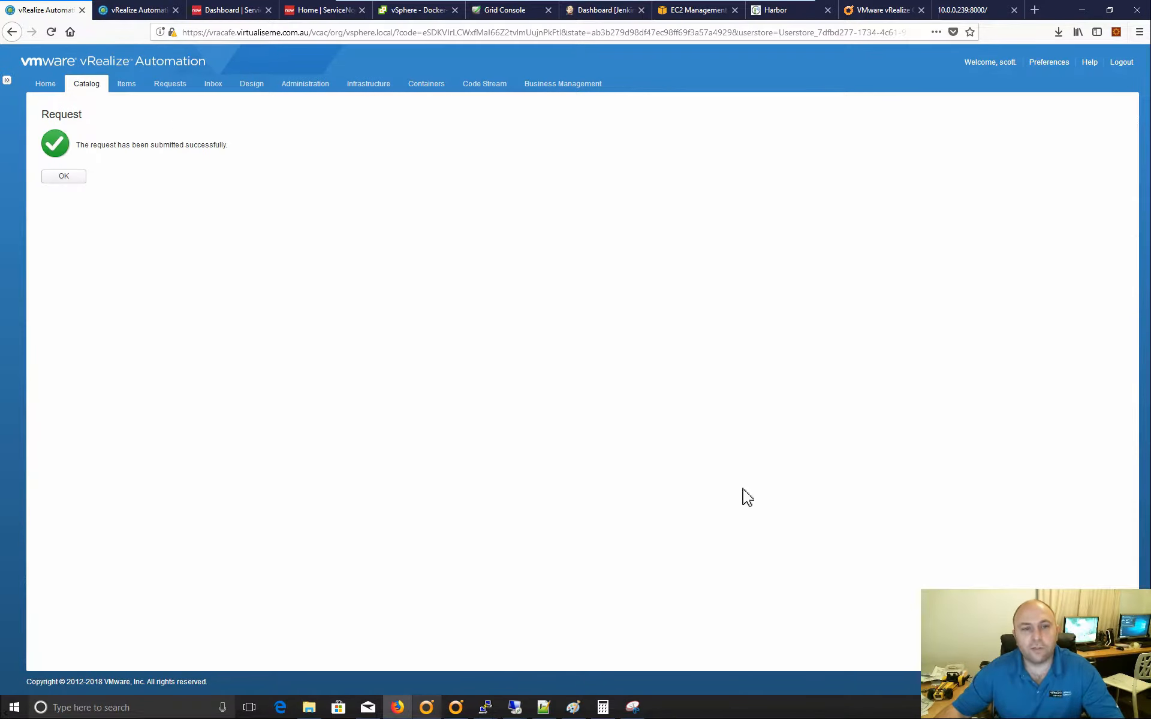
{"action": "left_click", "coordinate": [64, 177]}
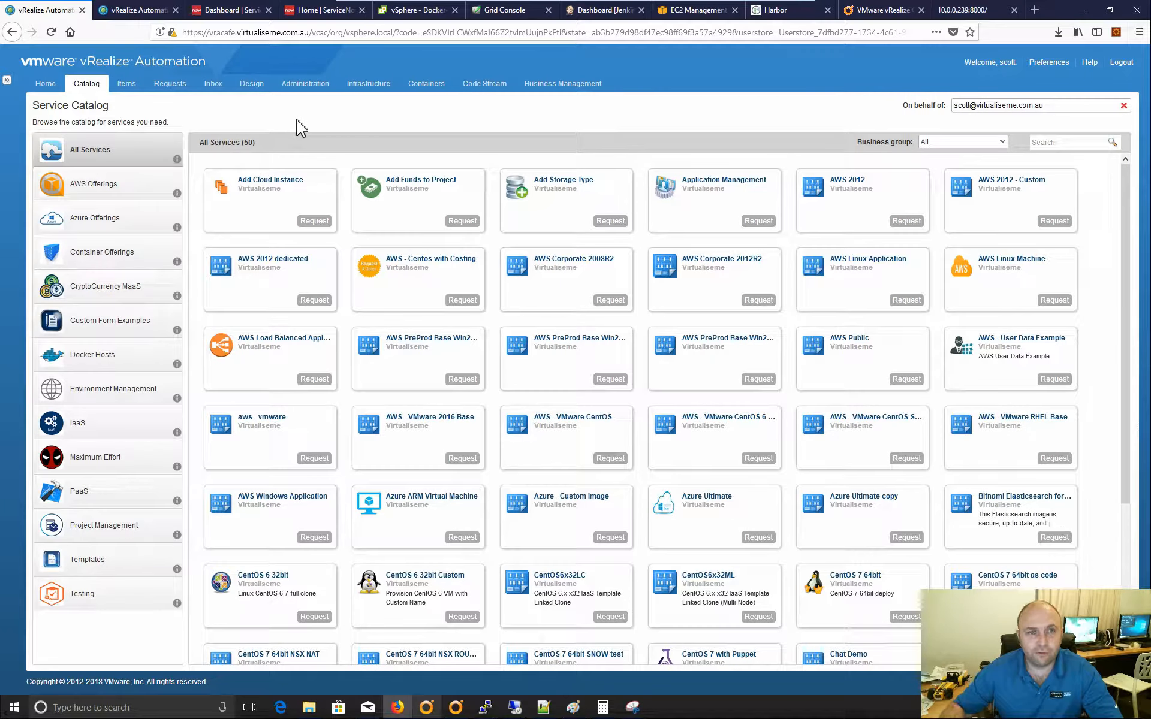
- In the other vRealize Automation session, open the custom form of the AWS - Centos with Costing blueprint for editing
{"action": "left_click", "coordinate": [162, 14]}
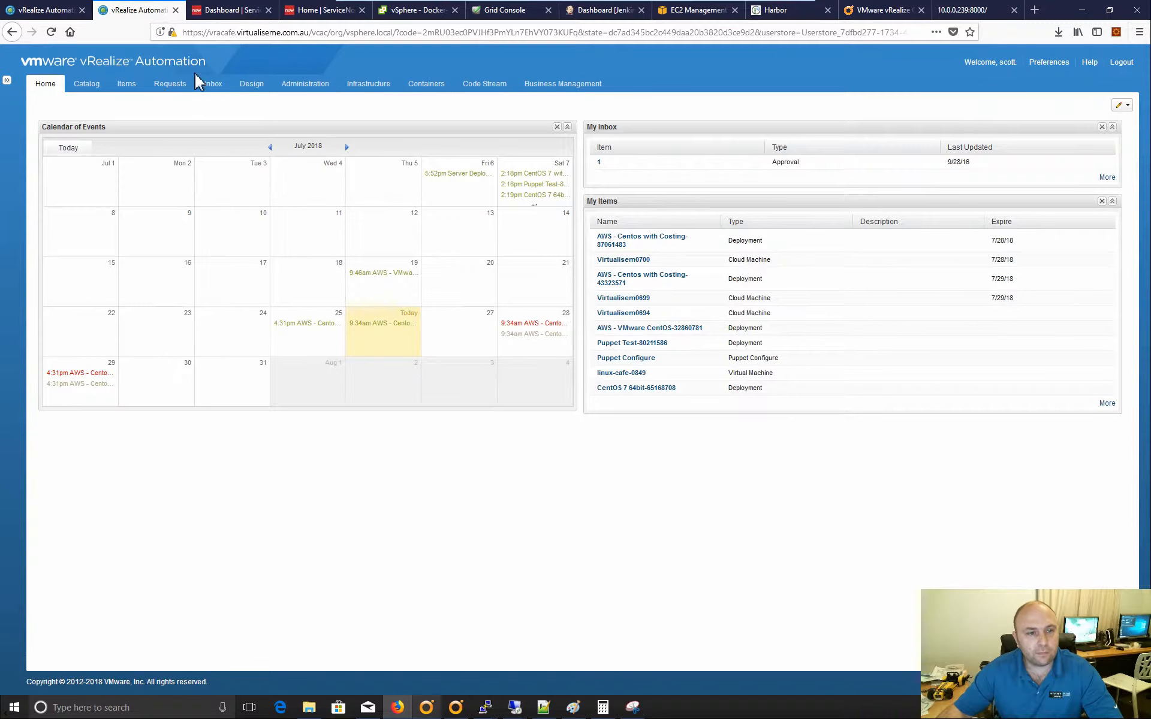
{"action": "left_click", "coordinate": [251, 84]}
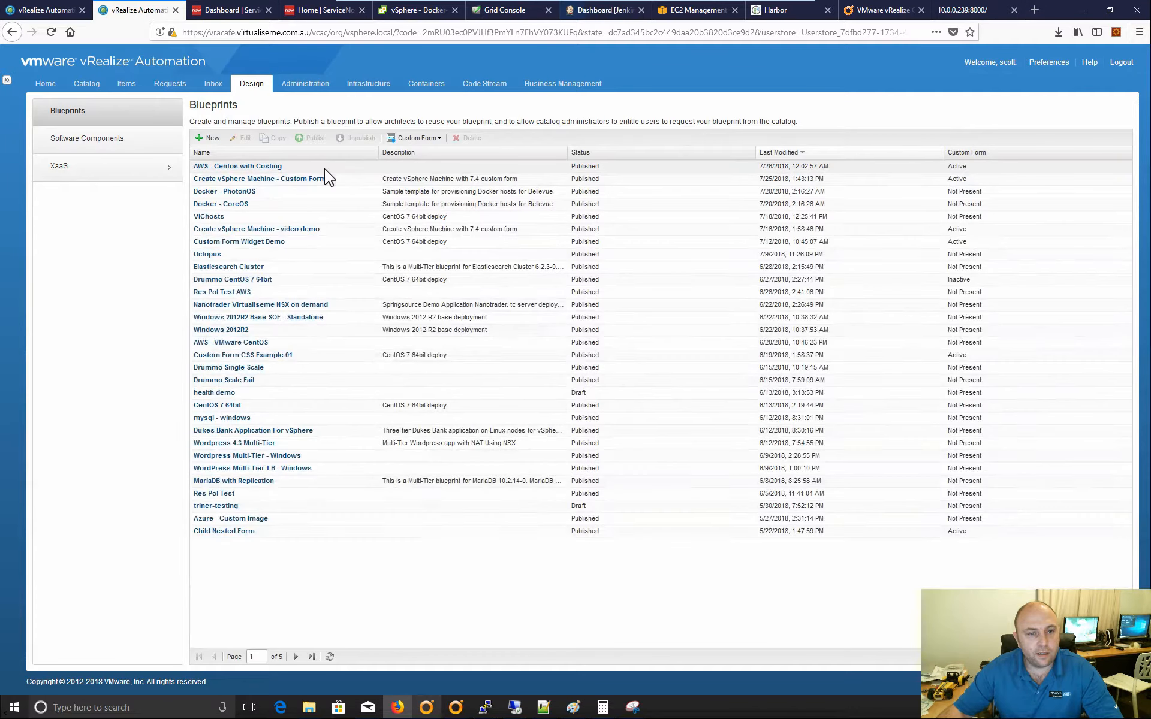
{"action": "left_click", "coordinate": [324, 168]}
{"action": "left_click", "coordinate": [413, 138]}
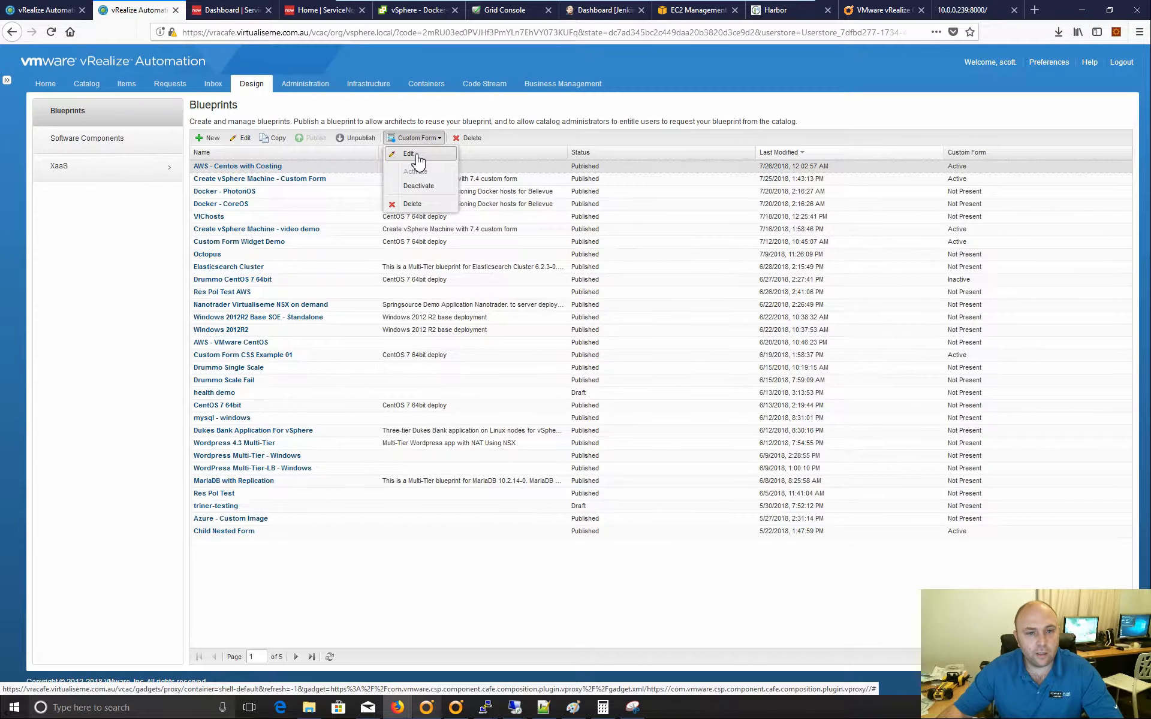
{"action": "left_click", "coordinate": [413, 156]}
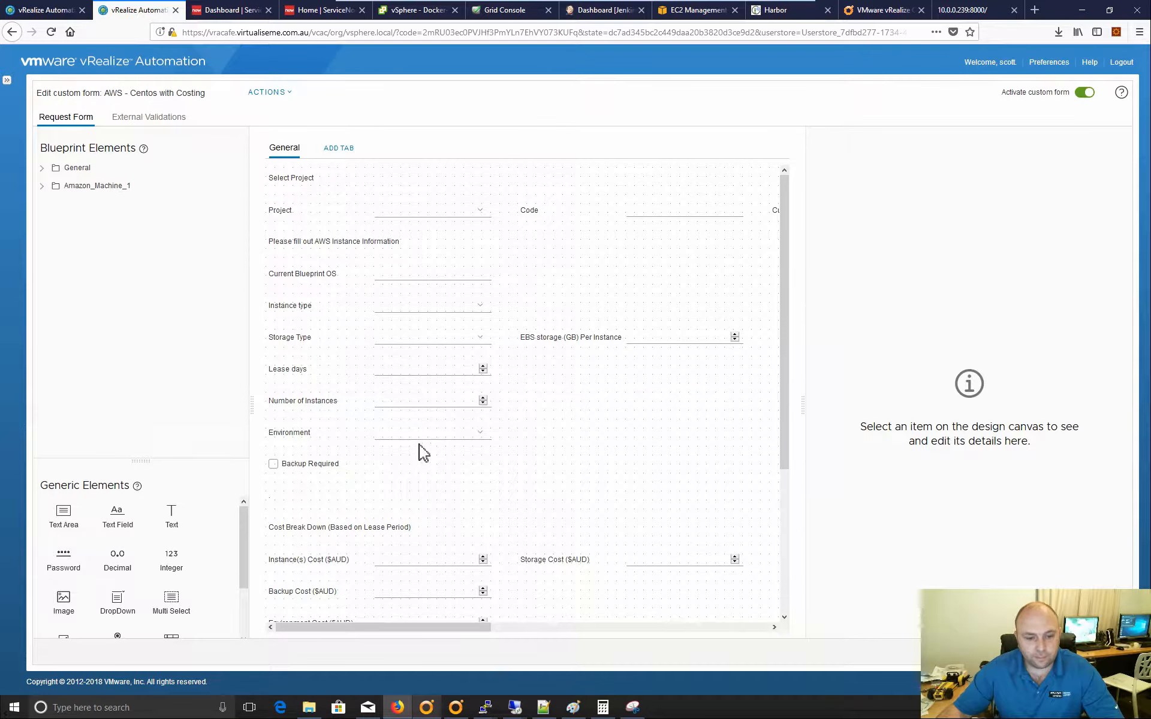
- Review the request form's layout and inspect the value settings of the Project and Current Blueprint OS fields
{"action": "scroll", "coordinate": [423, 452], "scroll_direction": "down", "scroll_amount": 5}
{"action": "scroll", "coordinate": [483, 398], "scroll_direction": "up", "scroll_amount": 5}
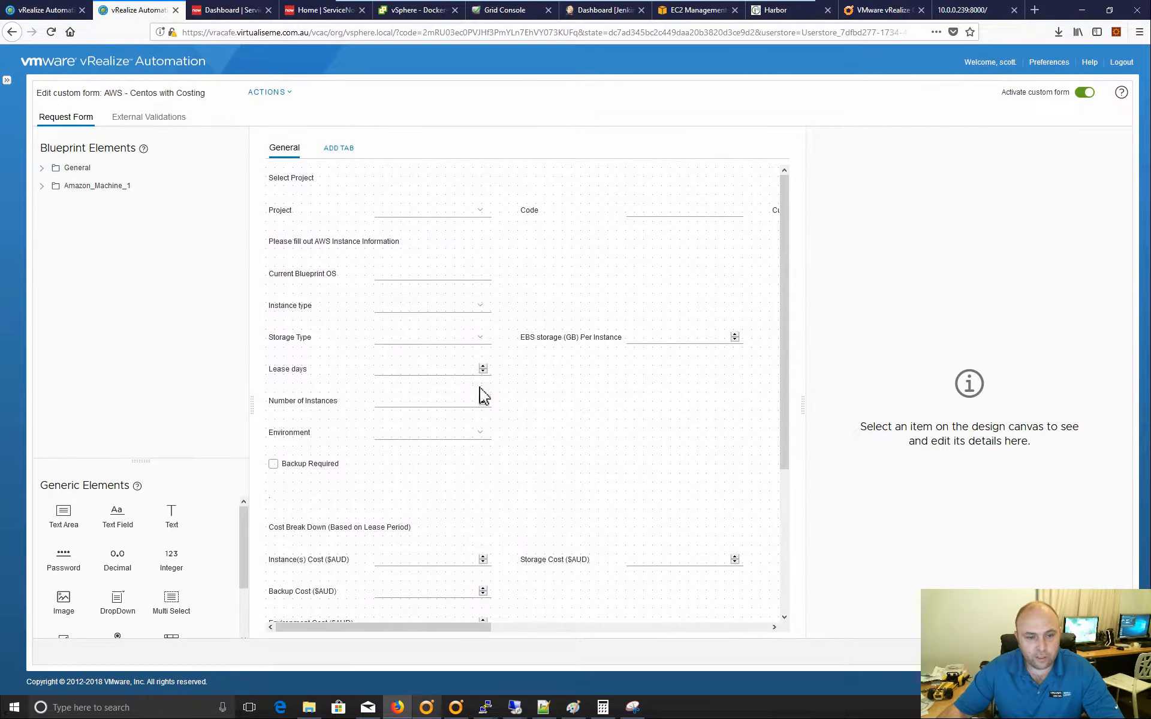
{"action": "scroll", "coordinate": [484, 396], "scroll_direction": "down", "scroll_amount": 3}
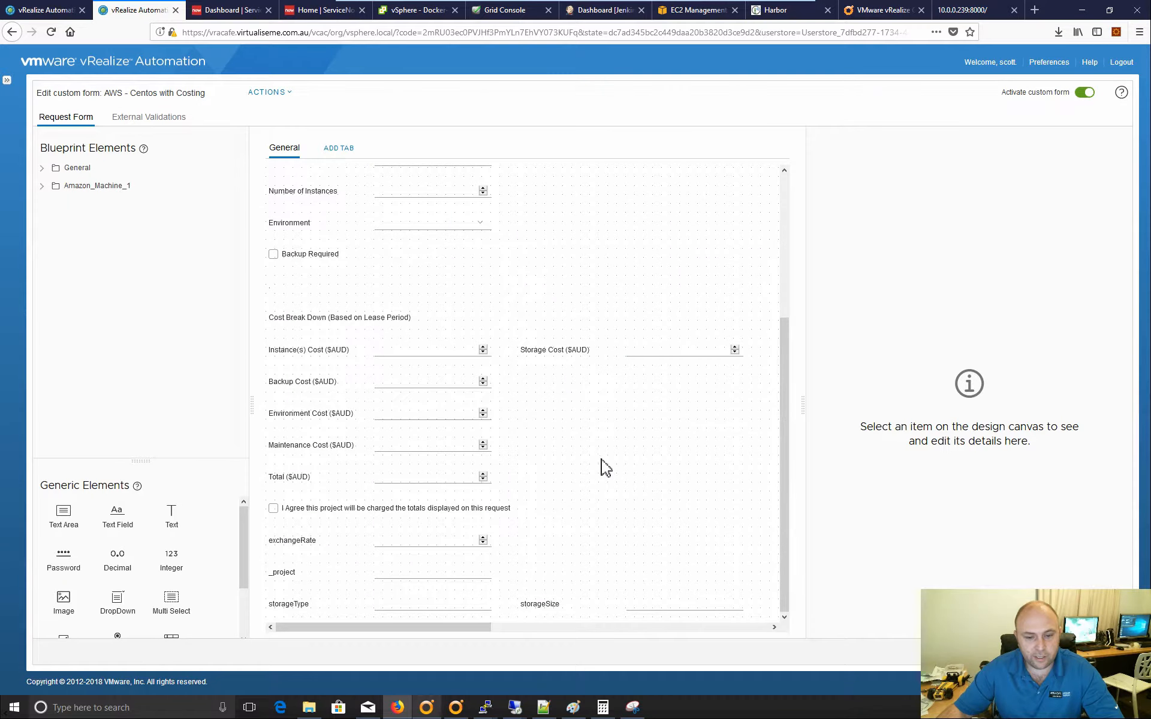
{"action": "scroll", "coordinate": [604, 467], "scroll_direction": "up", "scroll_amount": 3}
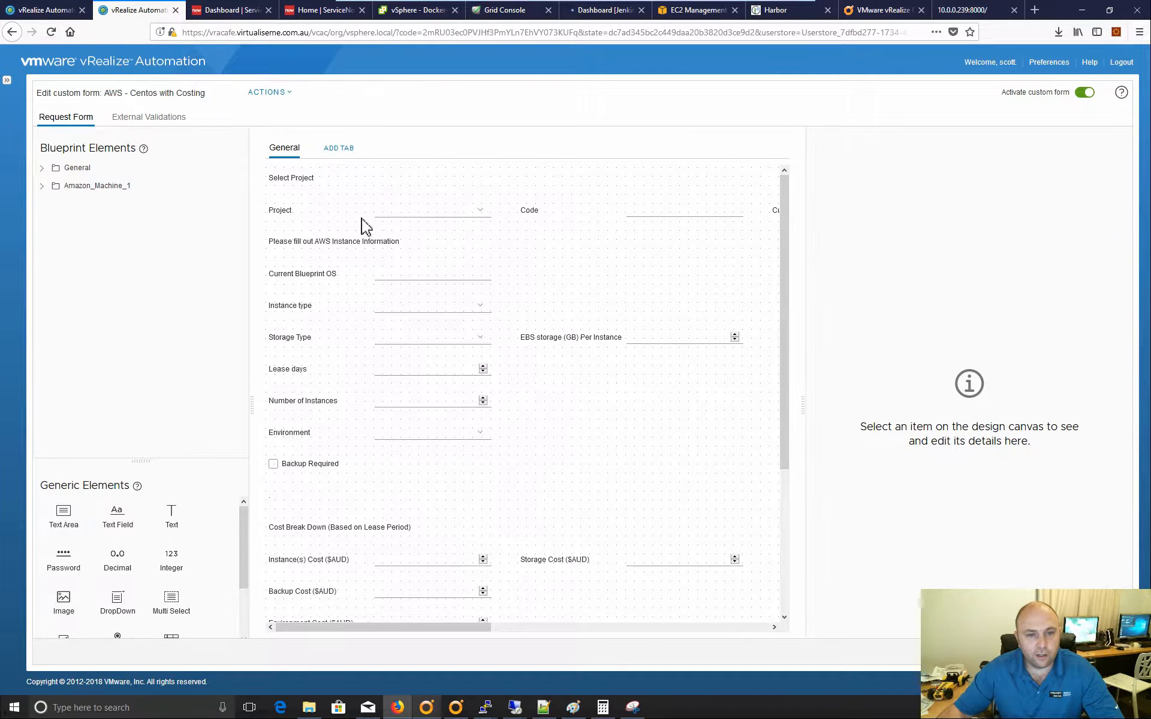
{"action": "left_click", "coordinate": [318, 222]}
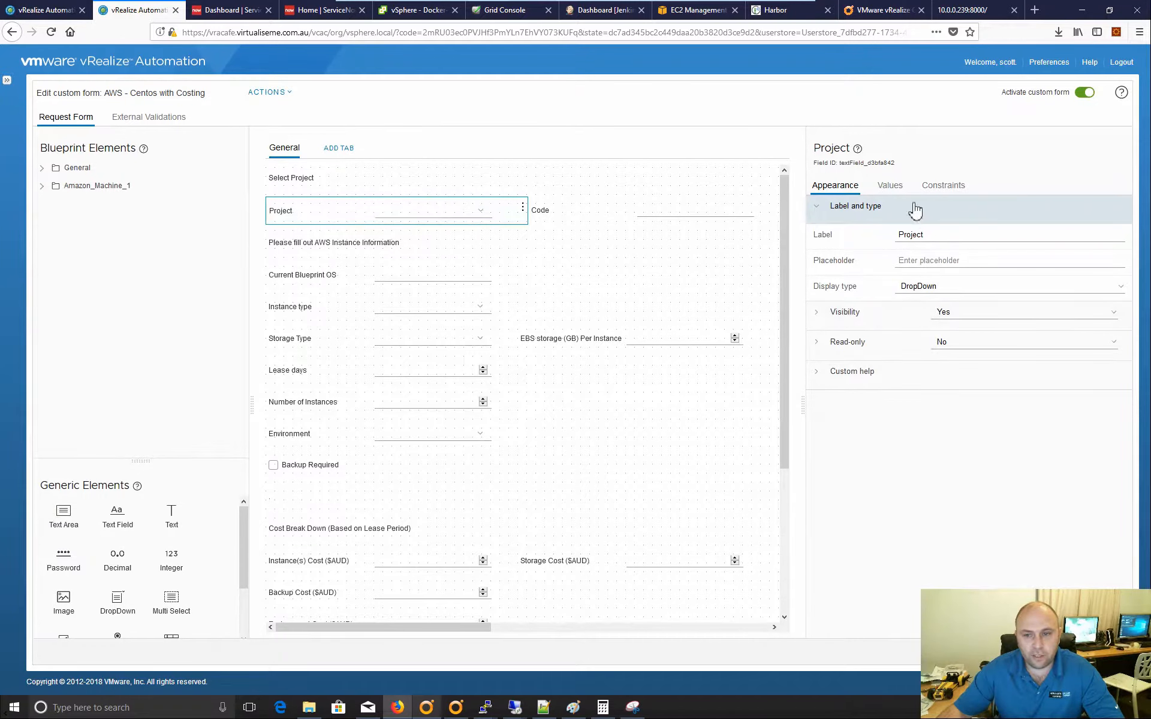
{"action": "left_click", "coordinate": [890, 186]}
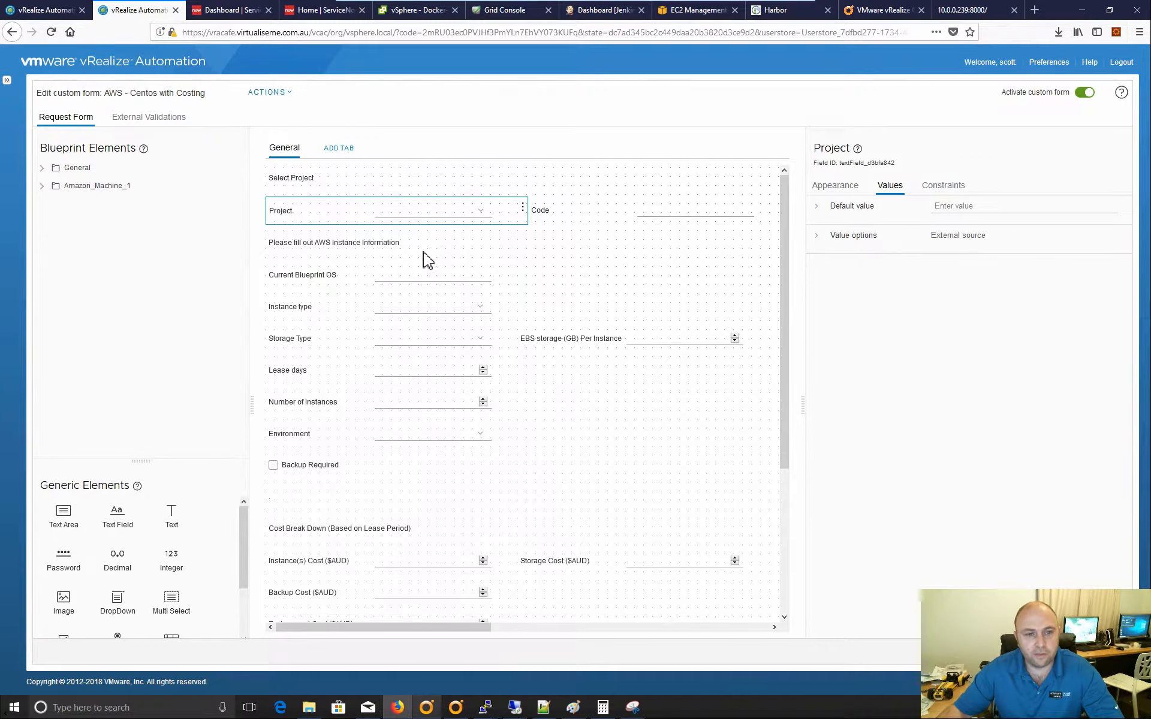
{"action": "left_click", "coordinate": [310, 277]}
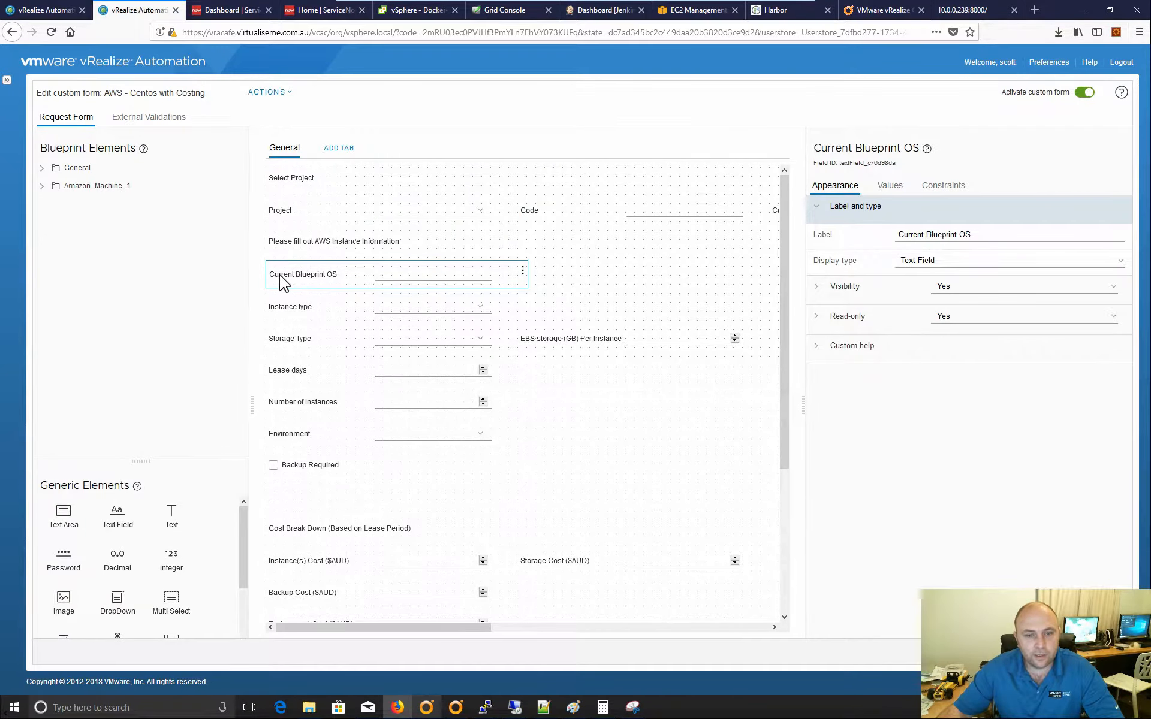
{"action": "left_click", "coordinate": [891, 186]}
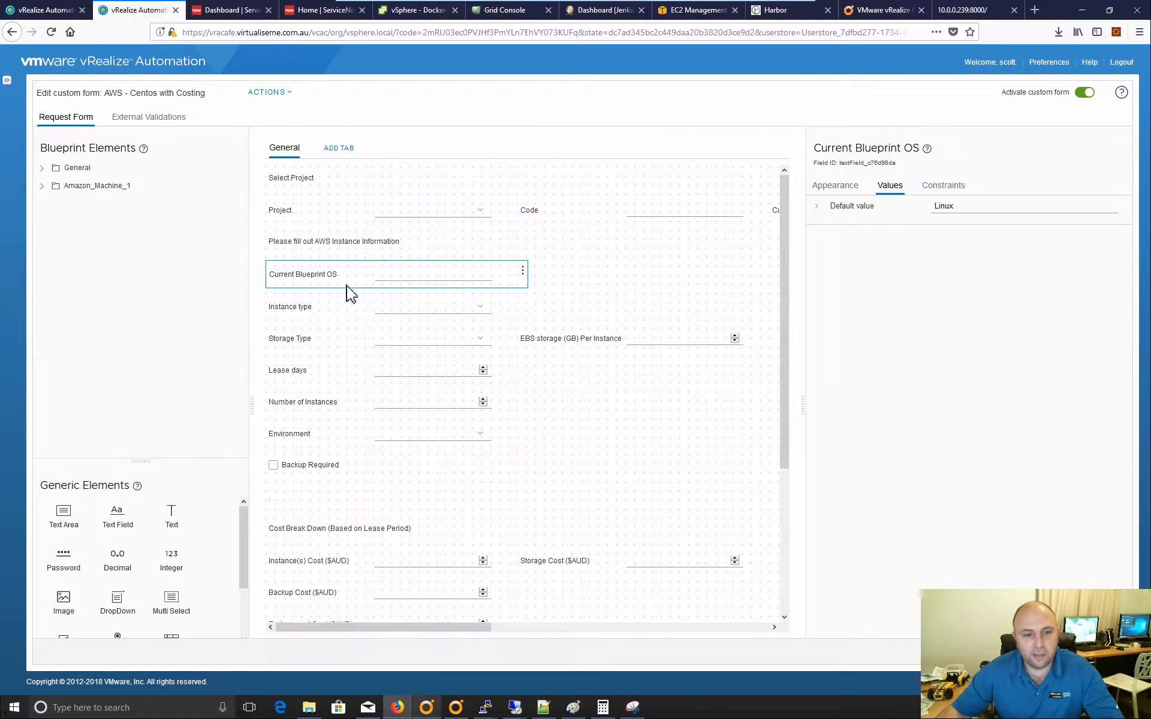
- Inspect which external actions supply the value options of the Instance type and Storage Type fields
{"action": "left_click", "coordinate": [307, 310]}
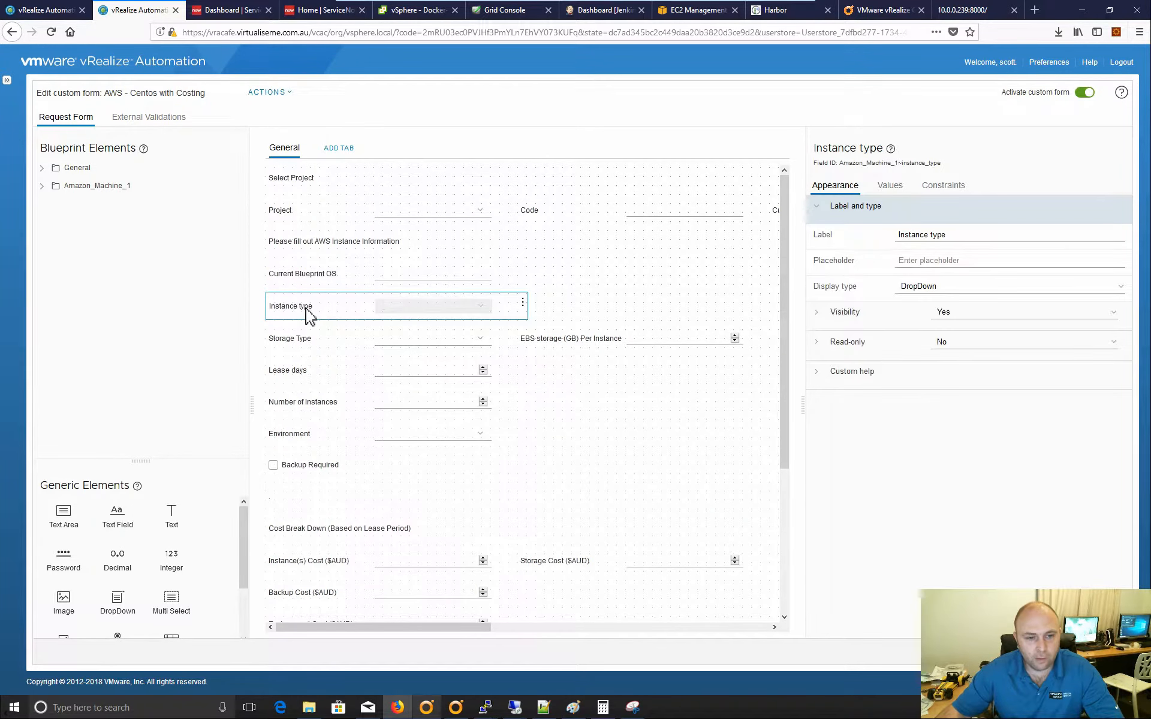
{"action": "left_click", "coordinate": [886, 189]}
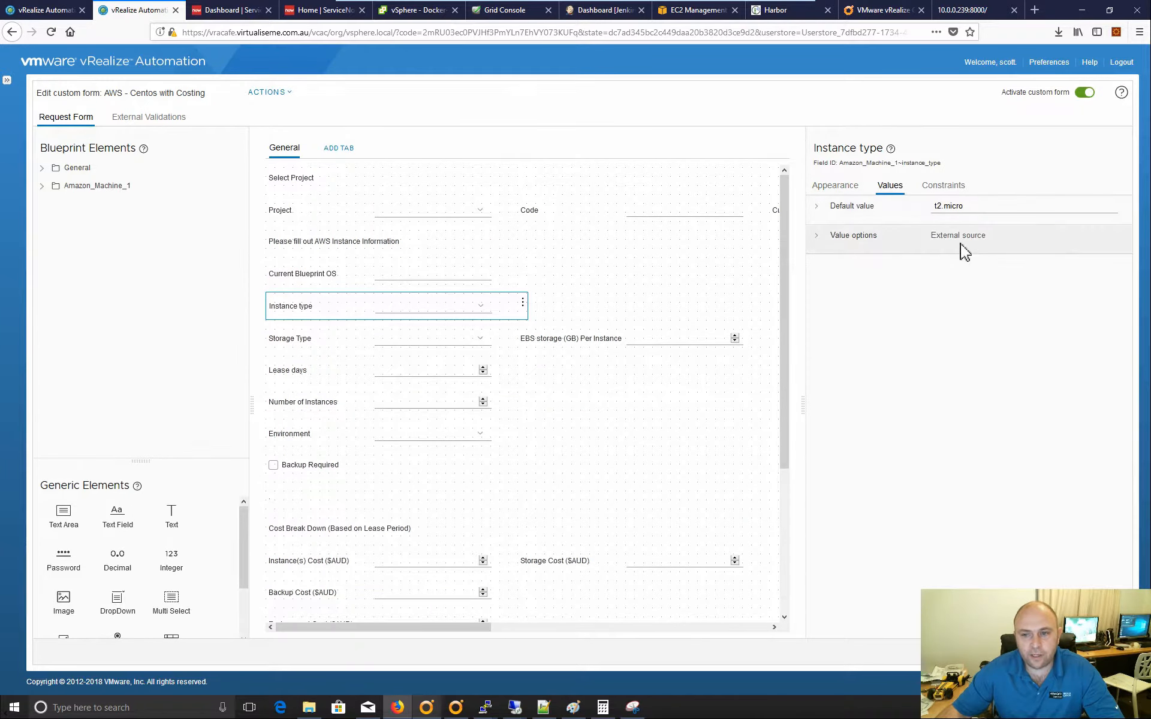
{"action": "left_click", "coordinate": [818, 242]}
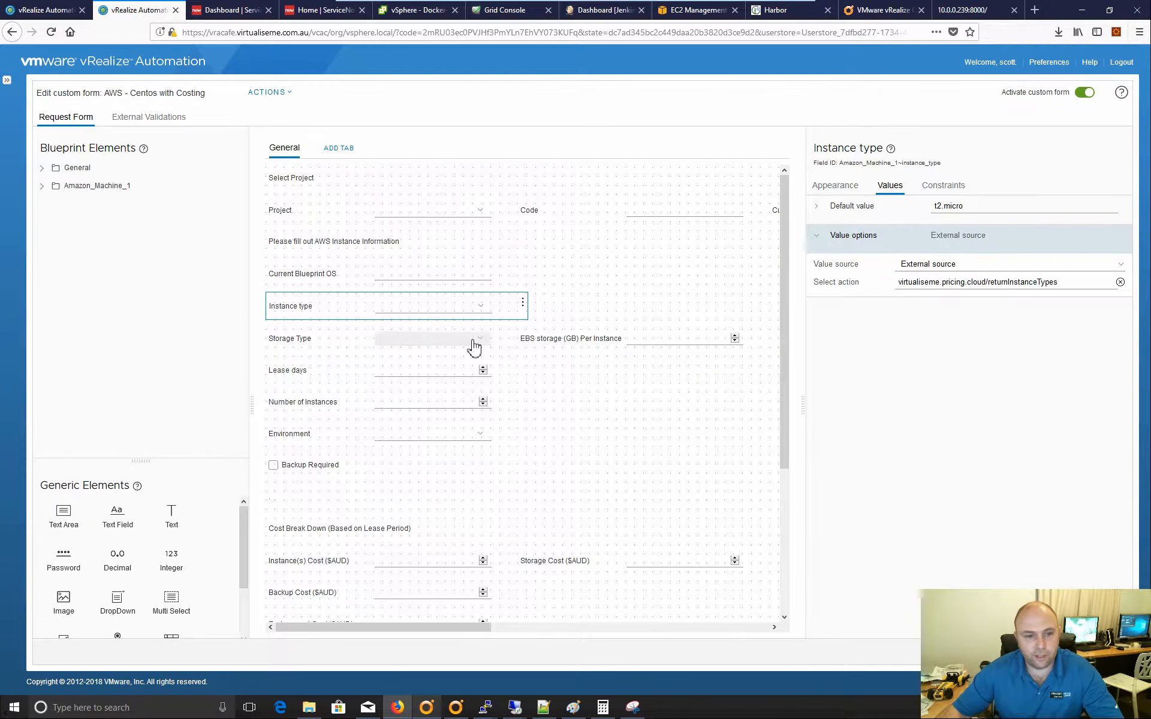
{"action": "left_click", "coordinate": [298, 345]}
{"action": "left_click", "coordinate": [888, 186]}
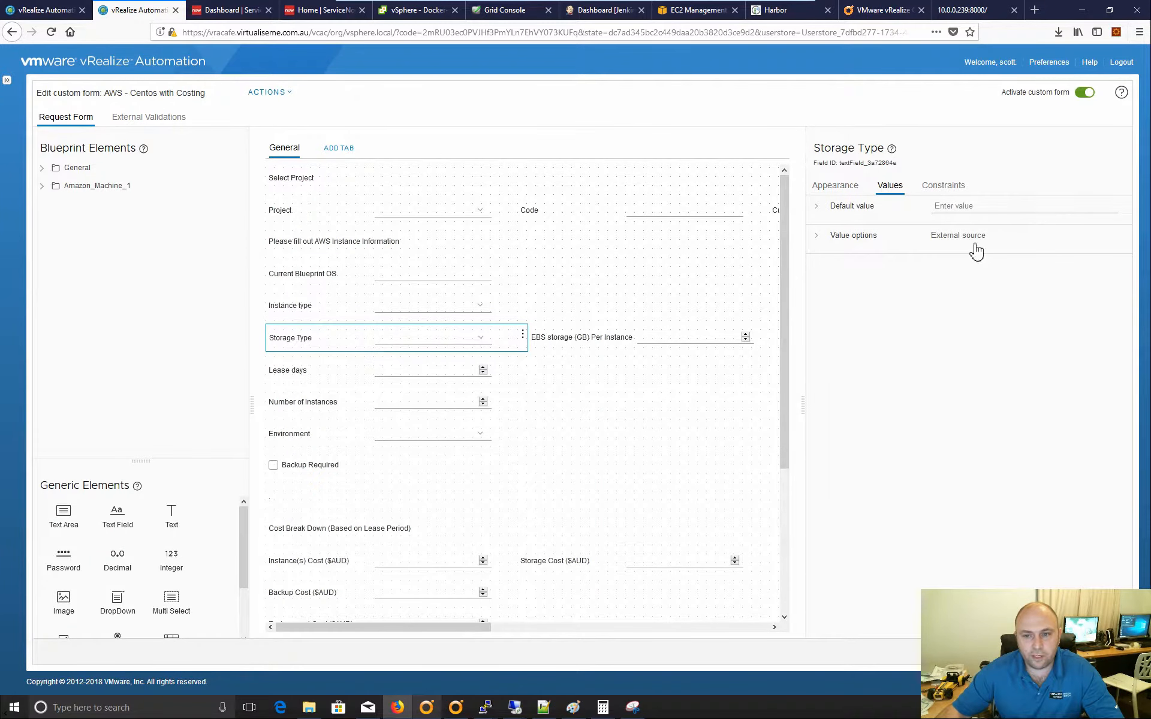
{"action": "left_click", "coordinate": [816, 236]}
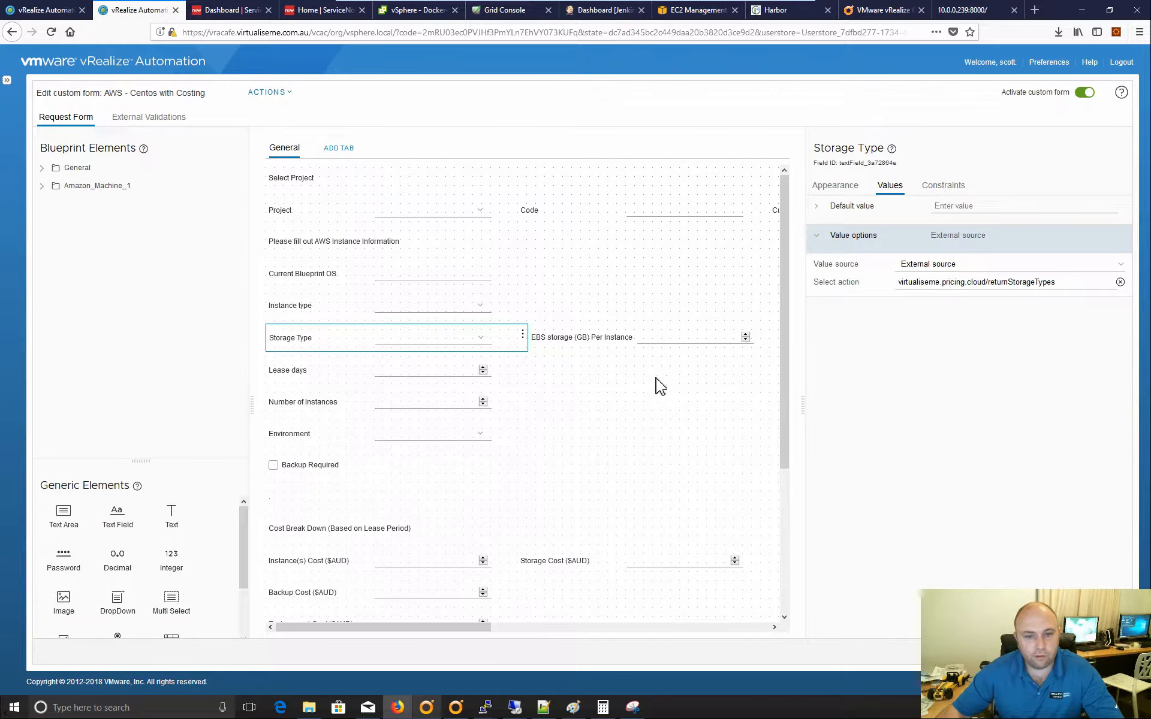
- Inspect the EBS storage per instance field's default value source, and the appearance settings of Lease days and Number of Instances
{"action": "left_click", "coordinate": [602, 347]}
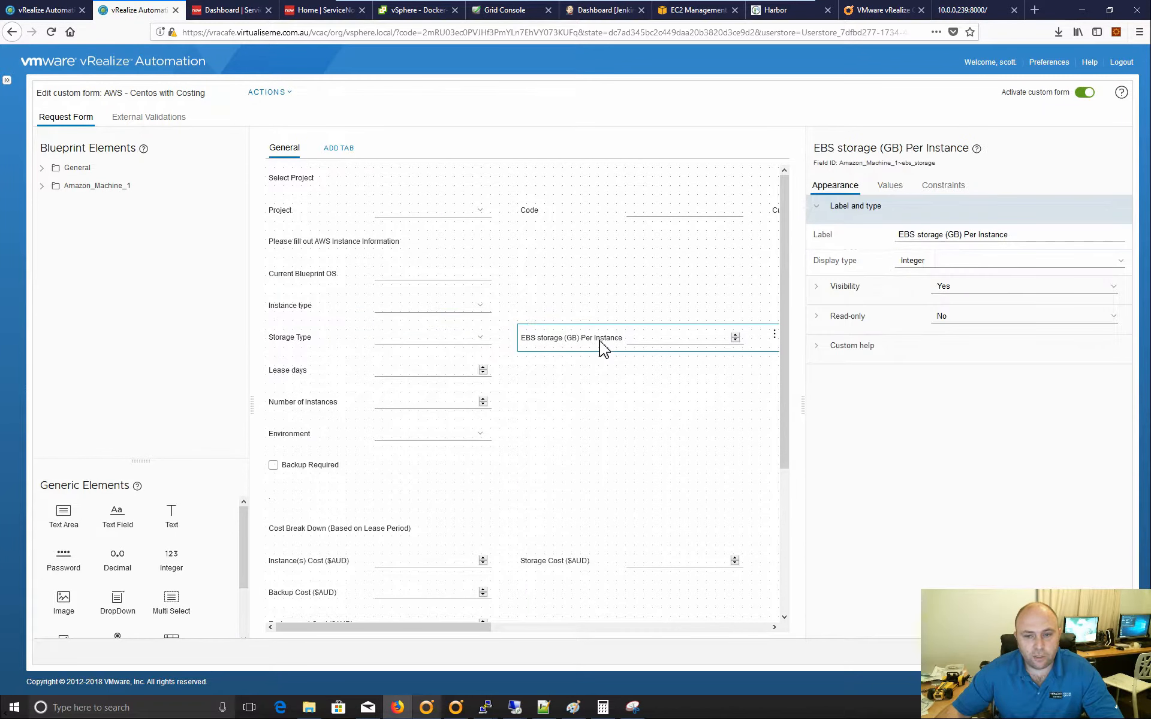
{"action": "left_click", "coordinate": [892, 187]}
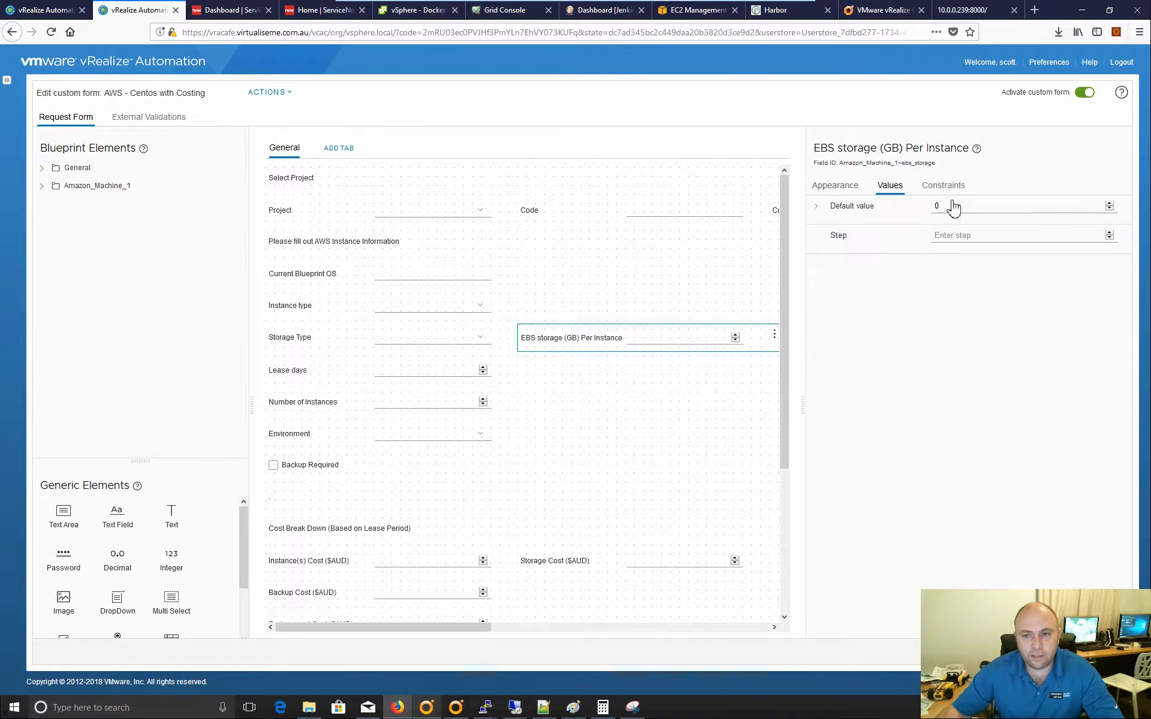
{"action": "left_click", "coordinate": [819, 216]}
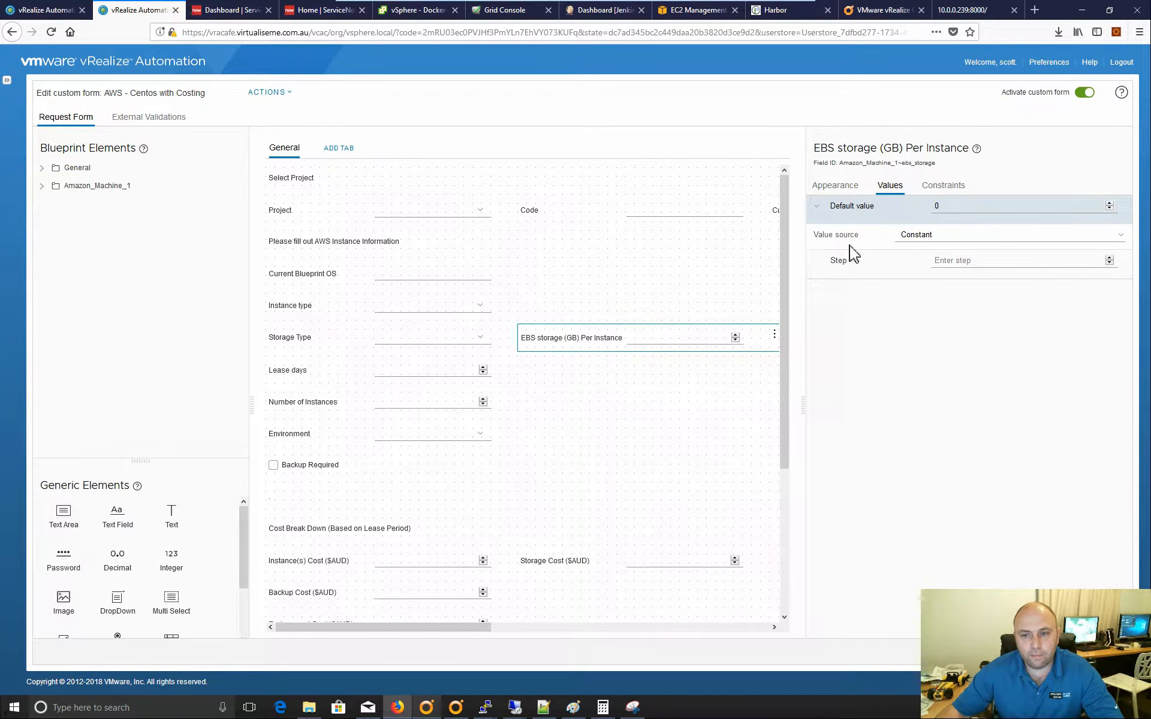
{"action": "left_click", "coordinate": [847, 191]}
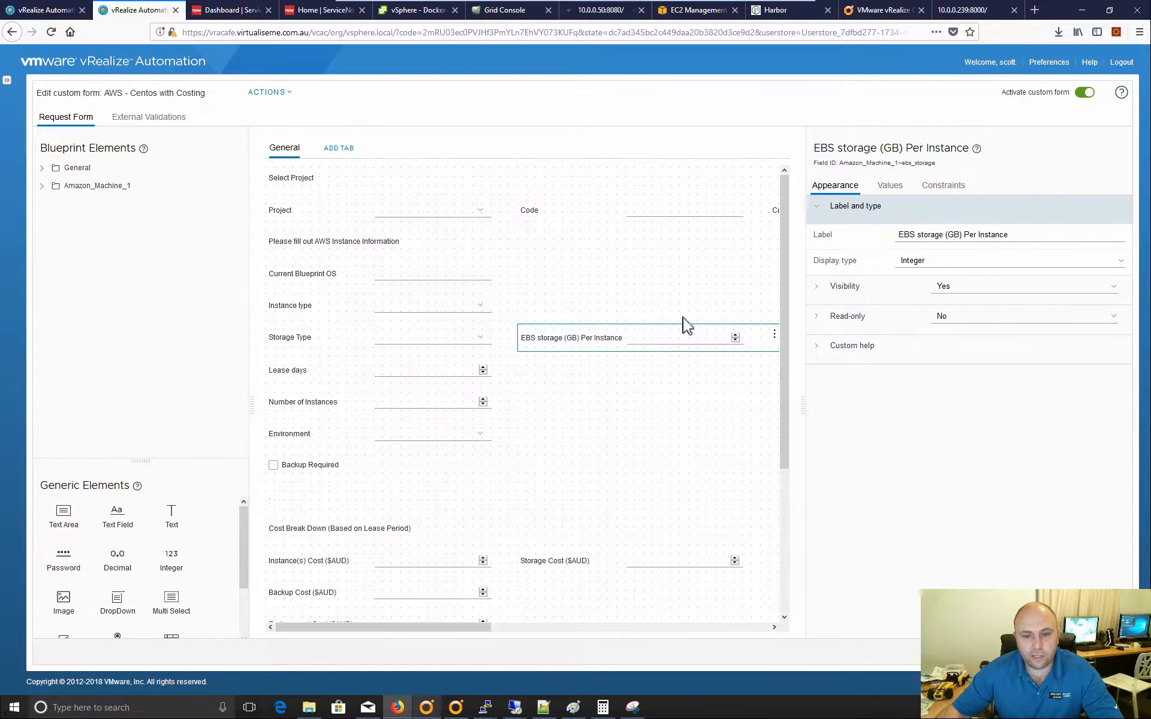
{"action": "left_click", "coordinate": [309, 374]}
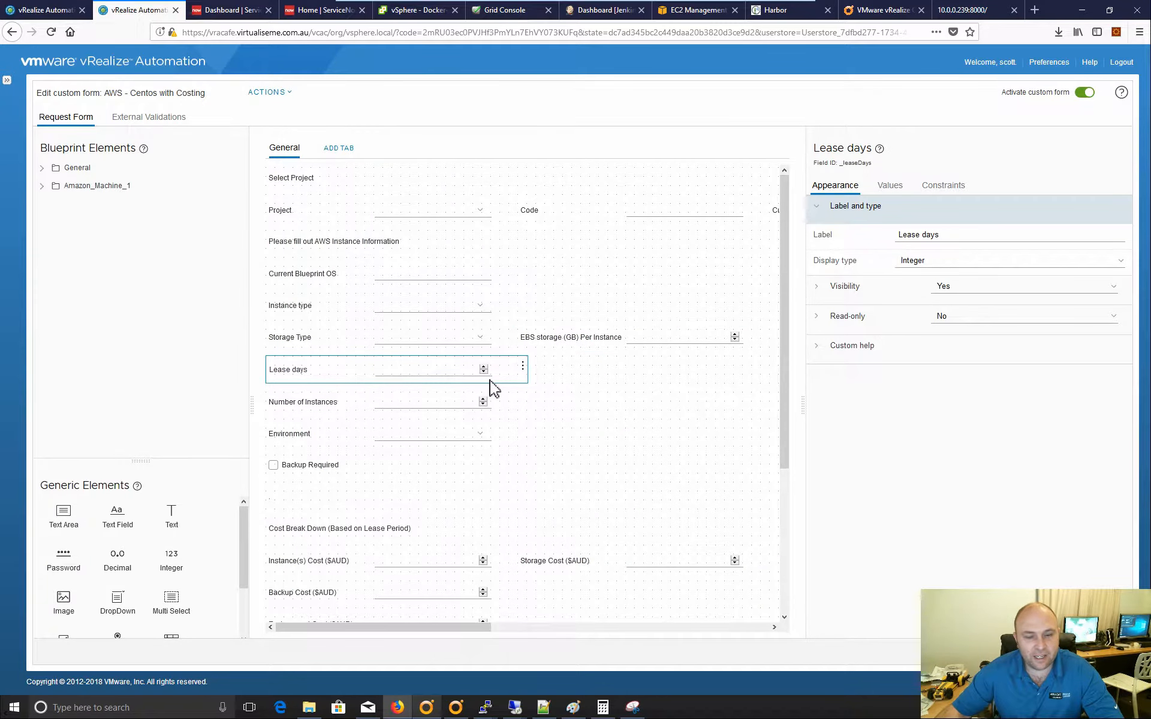
{"action": "left_click", "coordinate": [316, 410]}
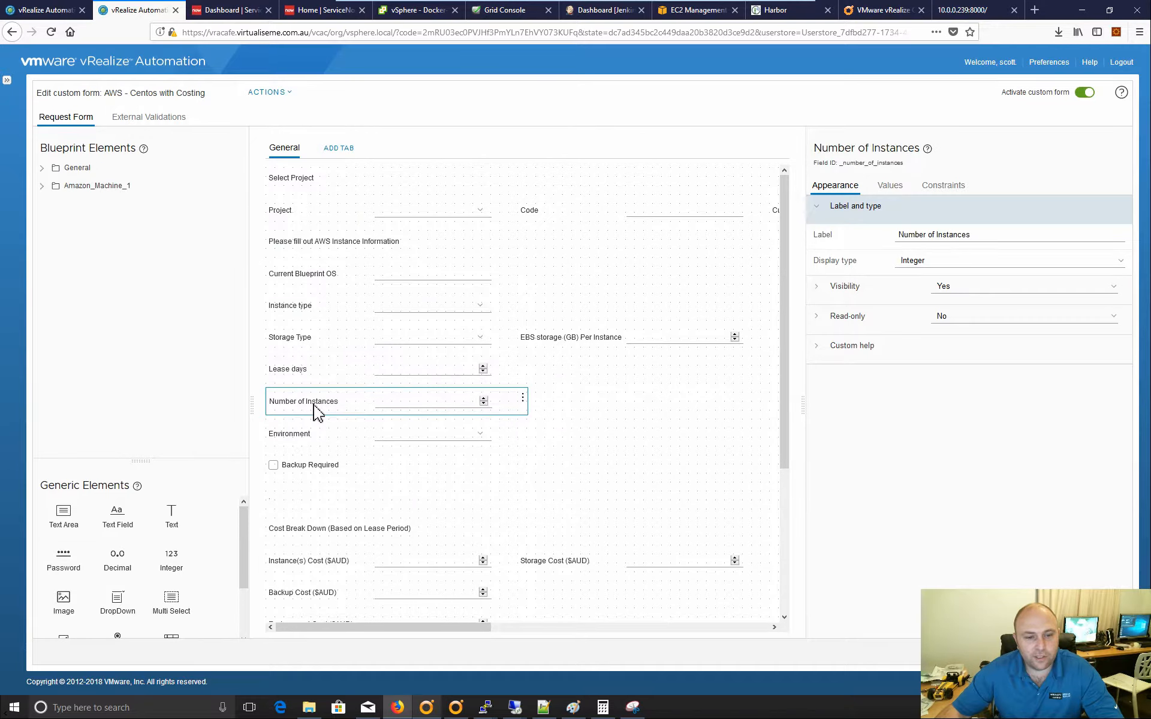
- Inspect the external source of the Environment field's value options and the appearance settings of the Backup Required checkbox
{"action": "left_click", "coordinate": [309, 437]}
{"action": "left_click", "coordinate": [888, 187]}
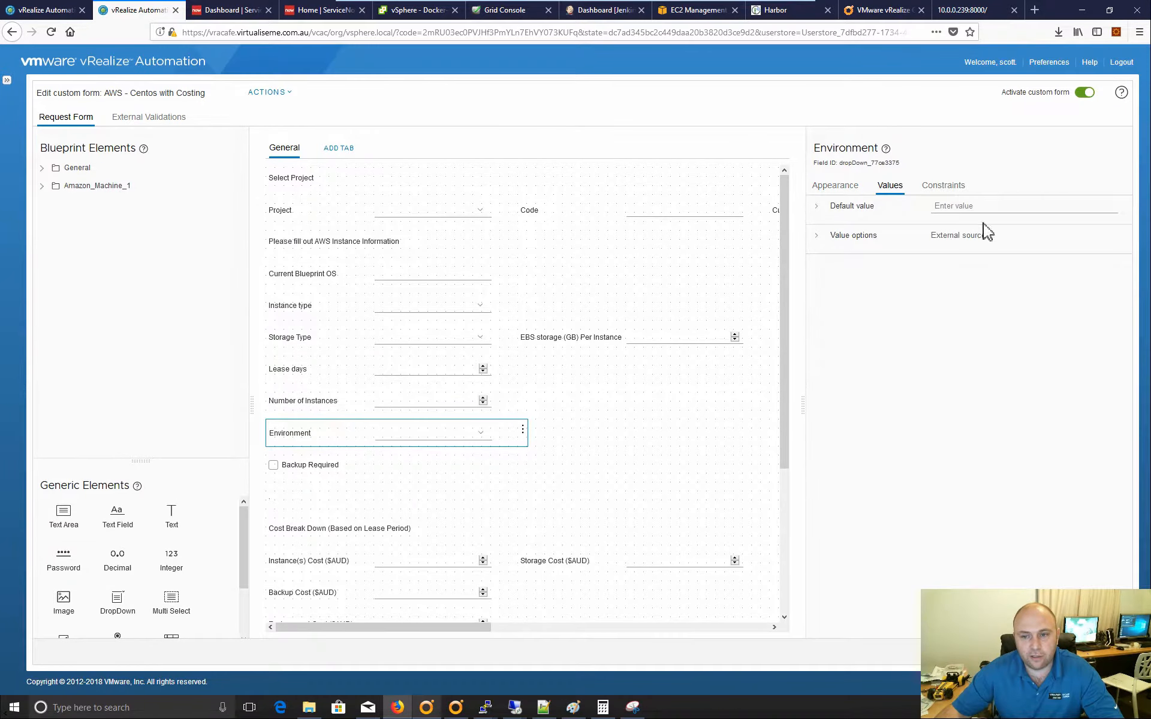
{"action": "left_click", "coordinate": [823, 237]}
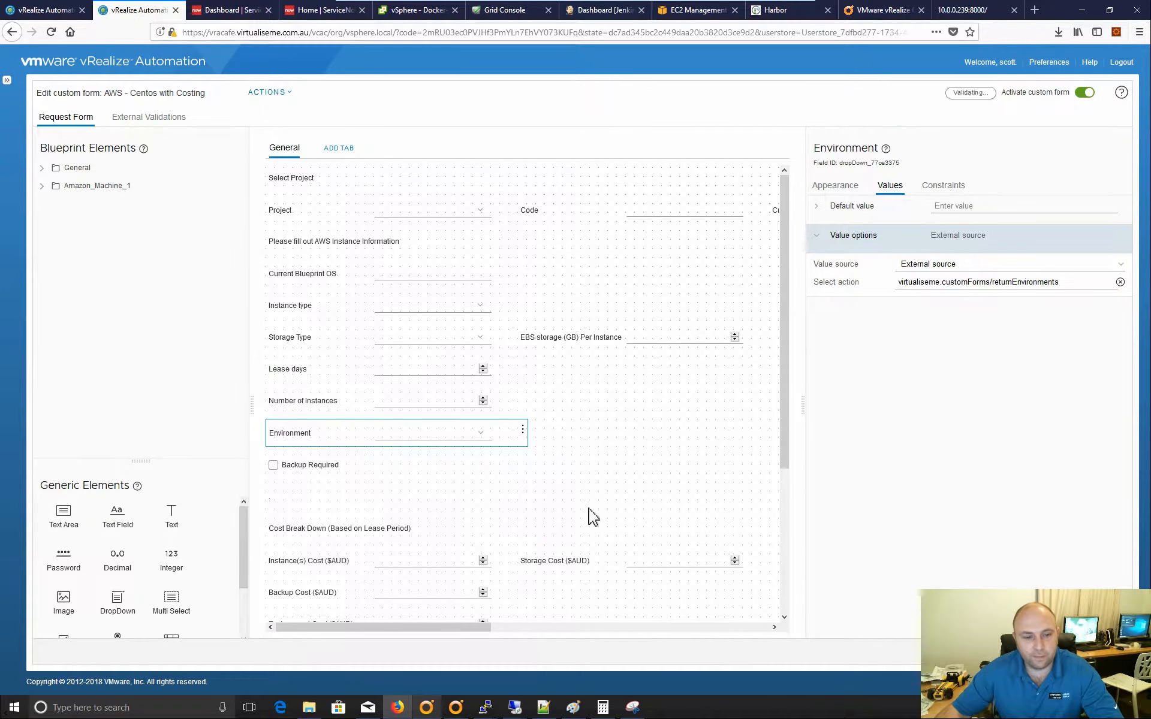
{"action": "left_click", "coordinate": [316, 470]}
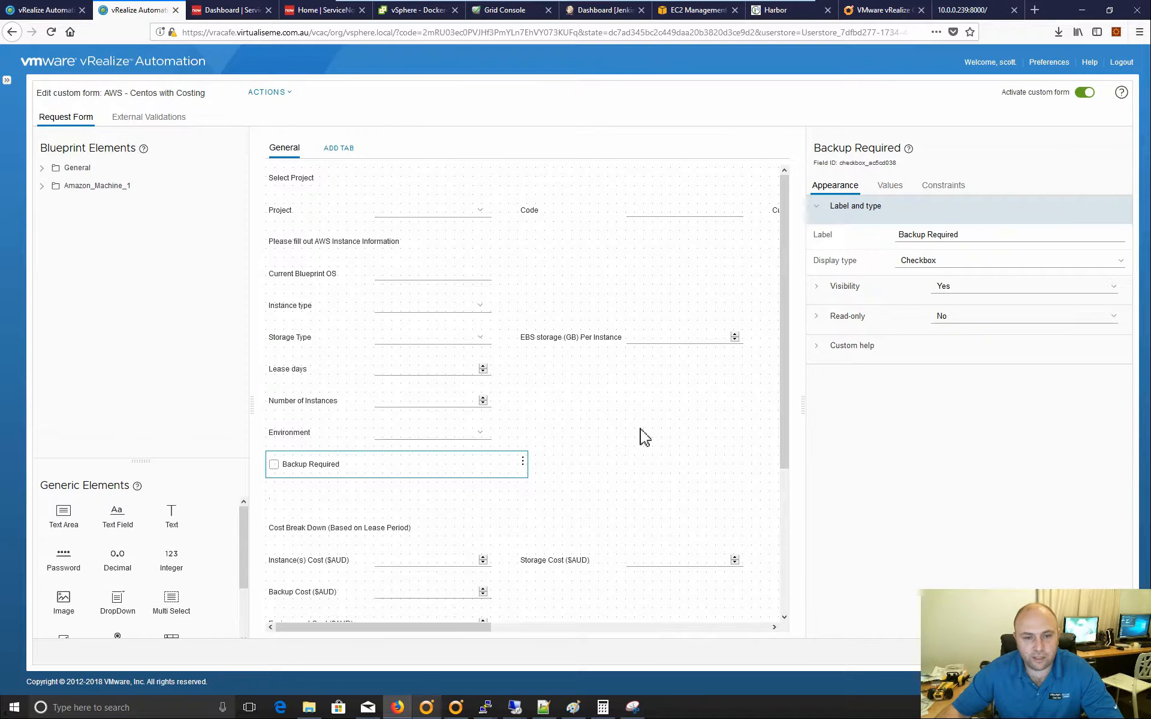
- Examine the Backup Cost field's conditional visibility rules and the external action and inputs behind its default value
{"action": "scroll", "coordinate": [641, 438], "scroll_direction": "down", "scroll_amount": 5}
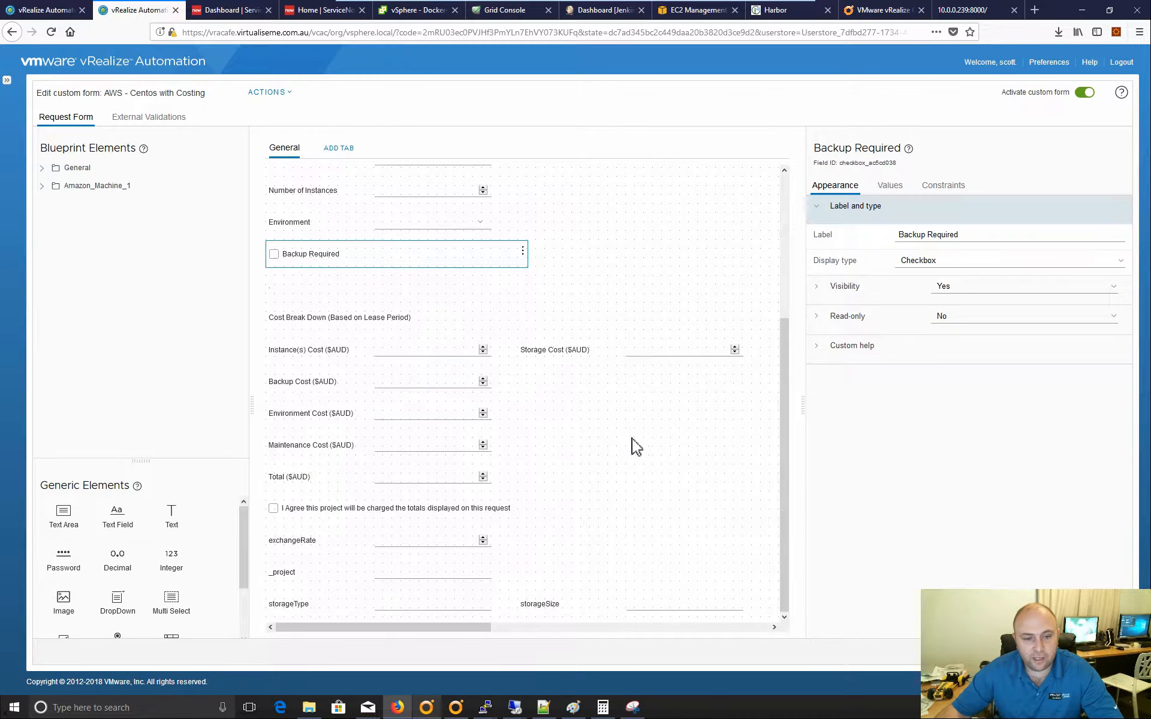
{"action": "left_click", "coordinate": [297, 388]}
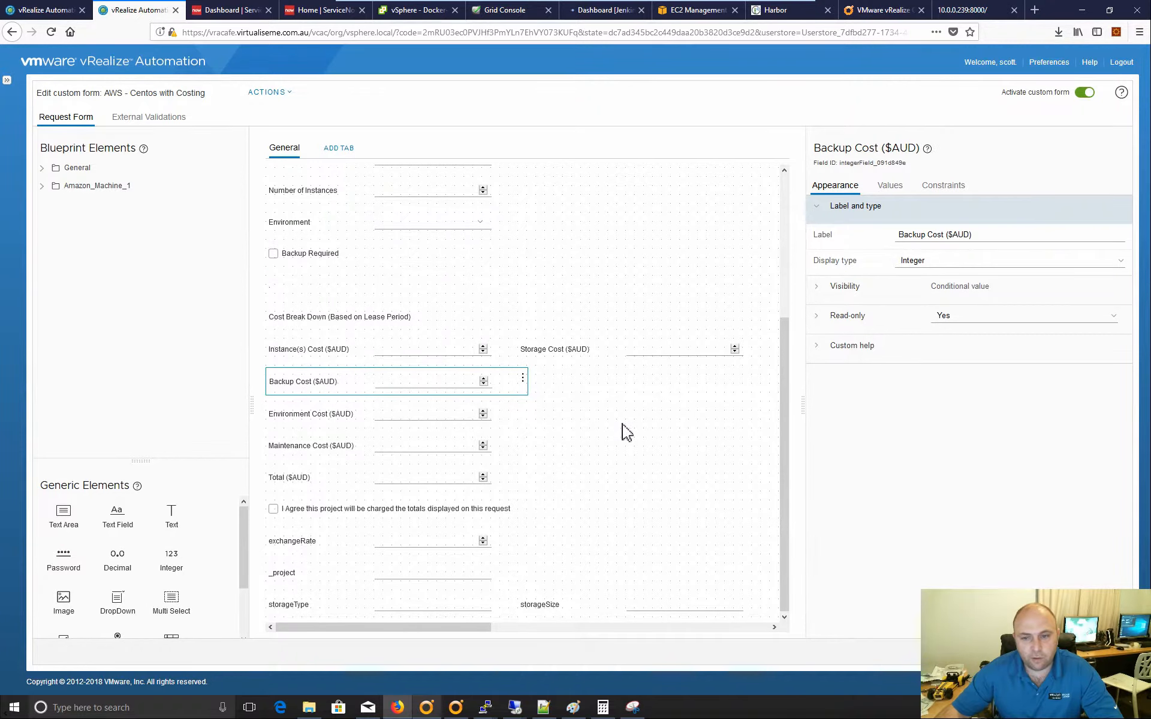
{"action": "left_click", "coordinate": [823, 294]}
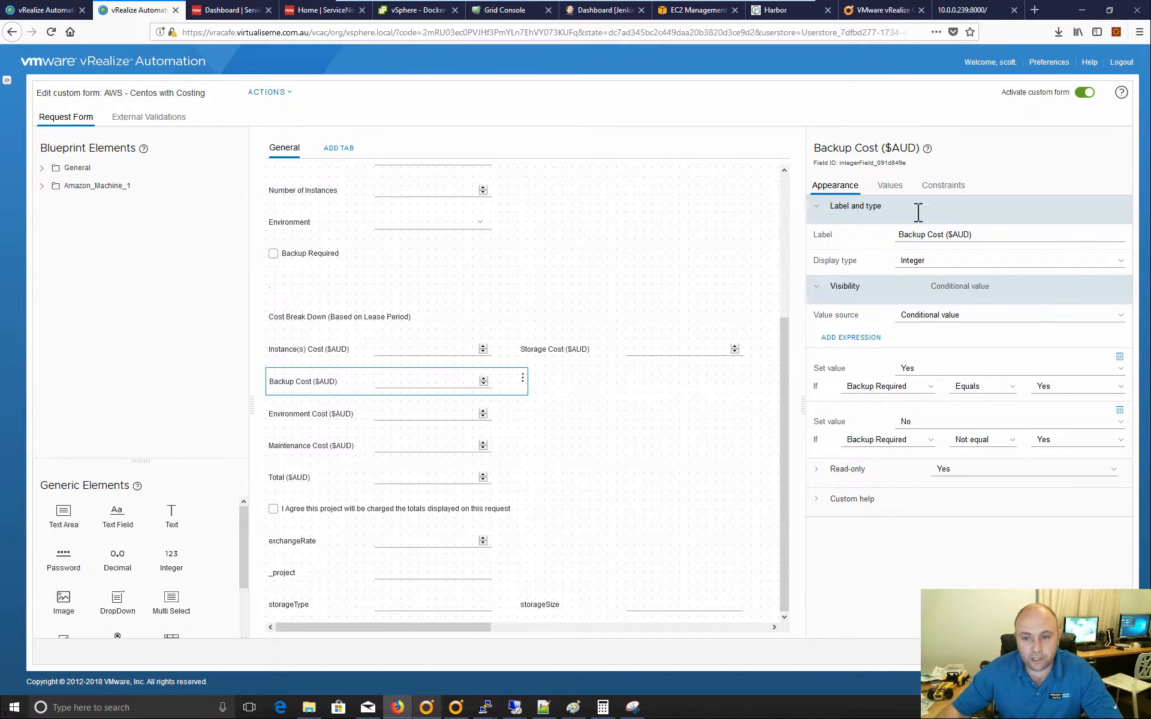
{"action": "left_click", "coordinate": [897, 188]}
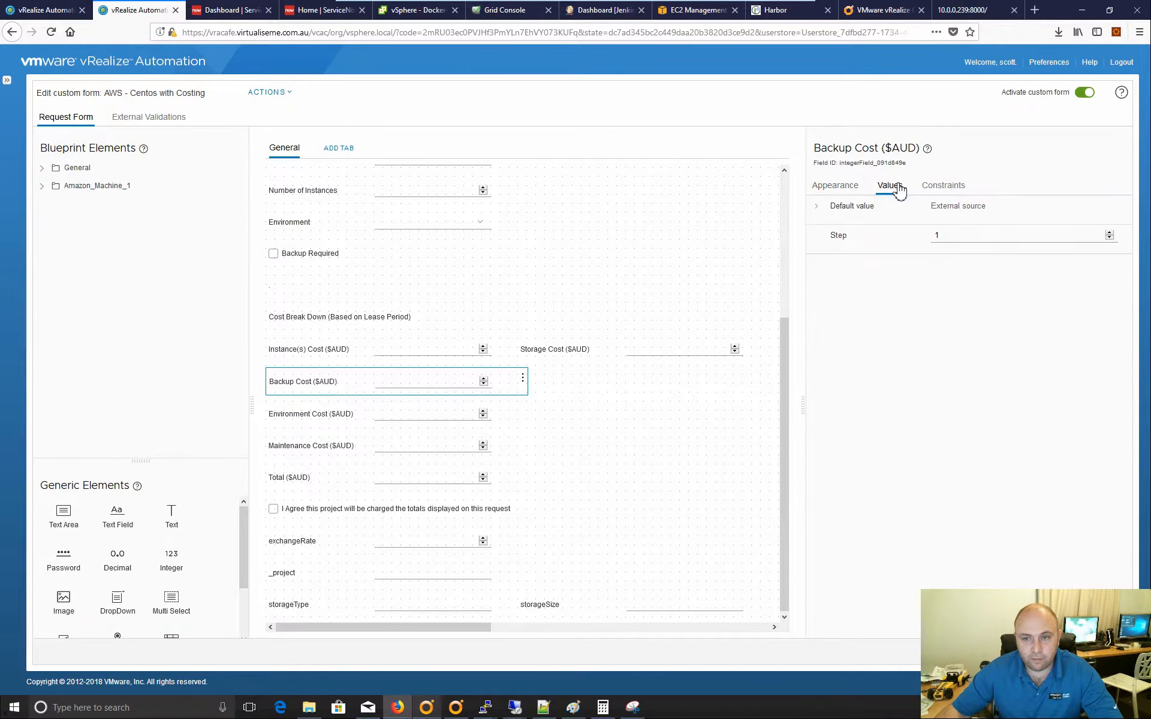
{"action": "left_click", "coordinate": [819, 207]}
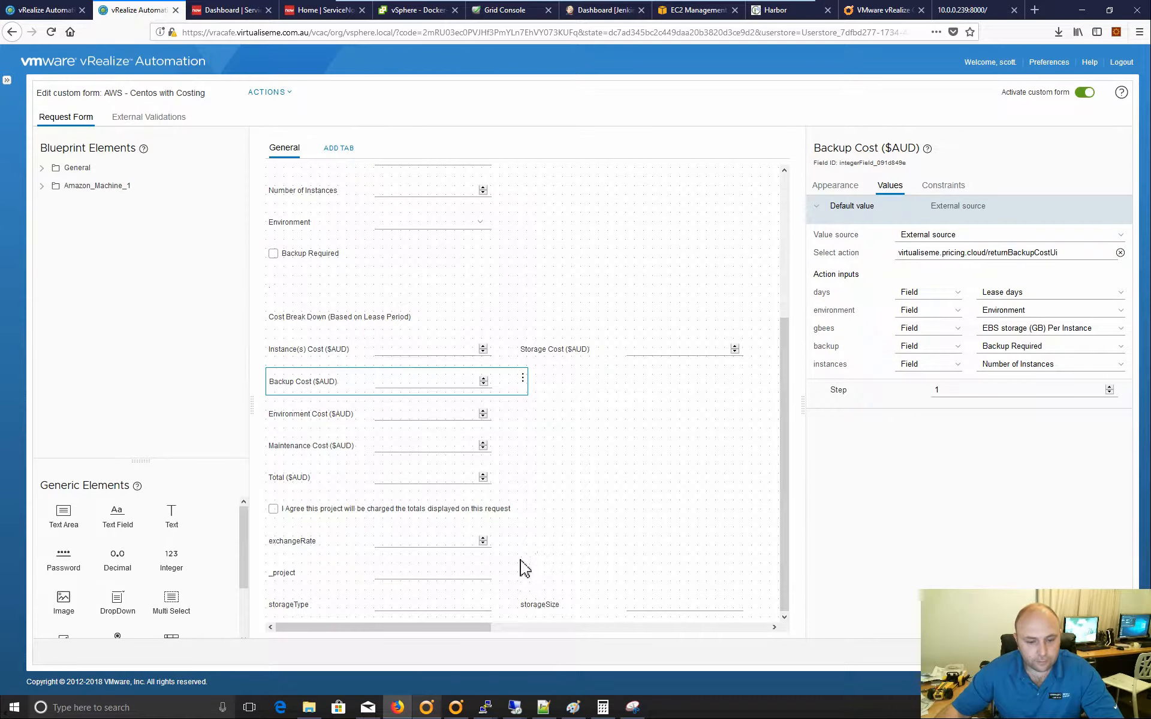
- Examine the external actions that supply the default values of the Instance(s) Cost and exchangeRate fields
{"action": "left_click", "coordinate": [316, 351]}
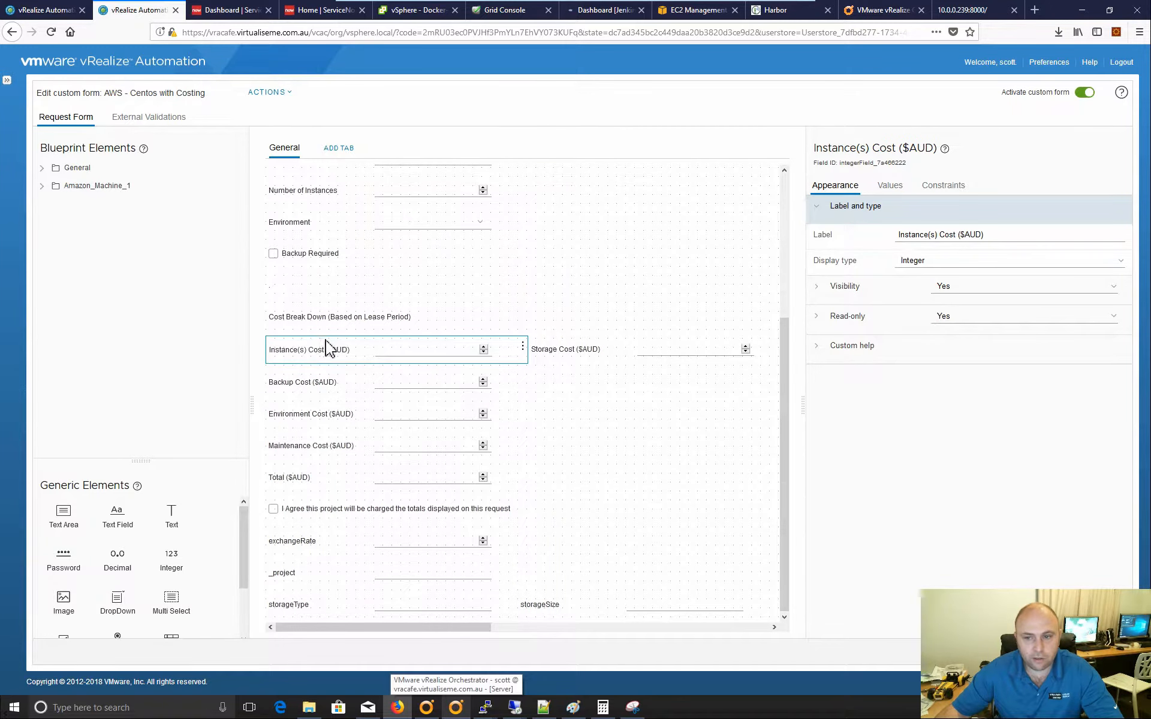
{"action": "left_click", "coordinate": [890, 185]}
{"action": "left_click", "coordinate": [818, 208]}
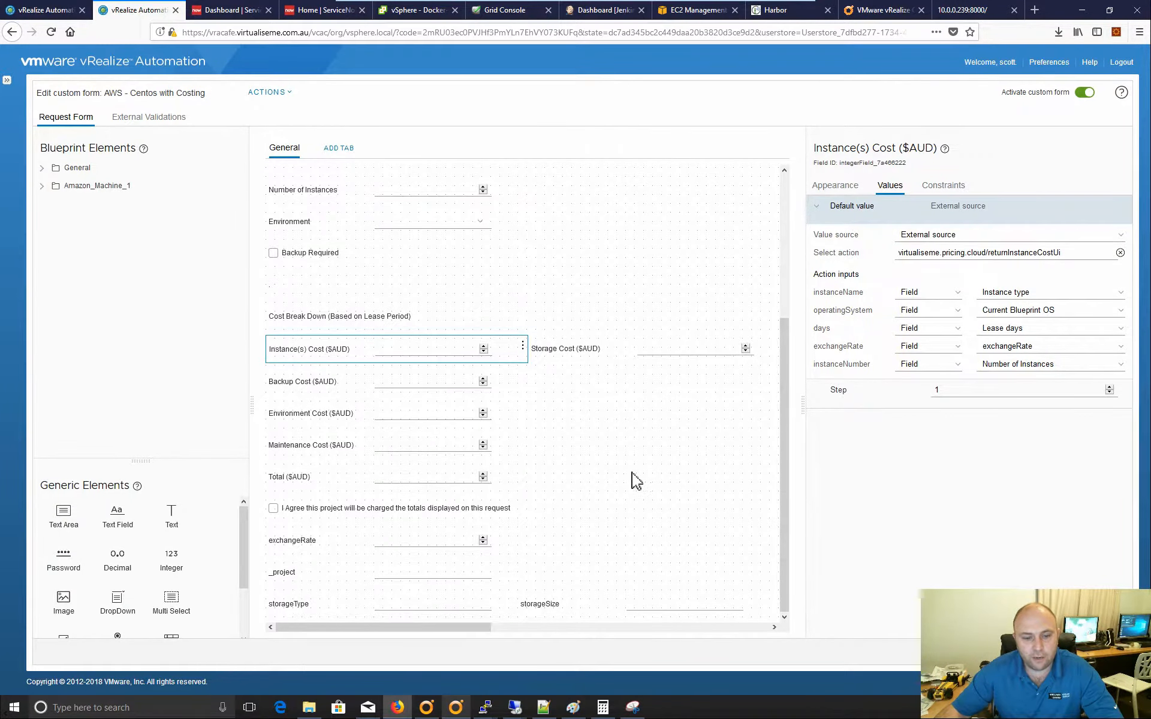
{"action": "left_click", "coordinate": [295, 547]}
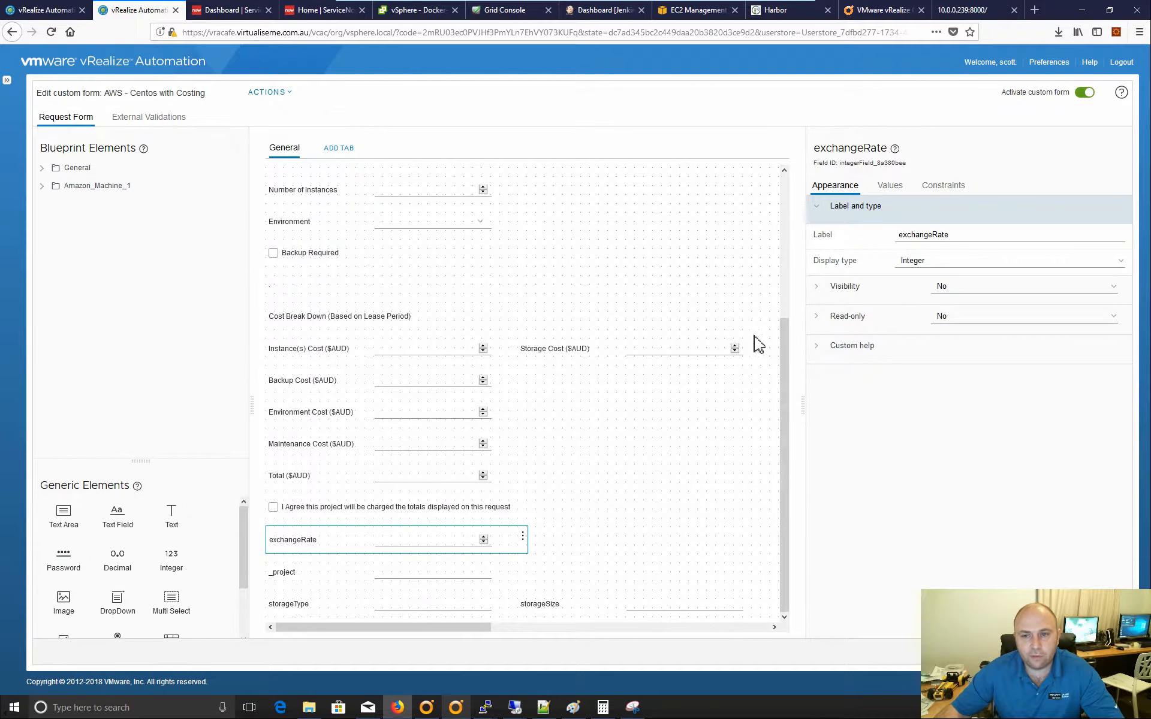
{"action": "left_click", "coordinate": [891, 185]}
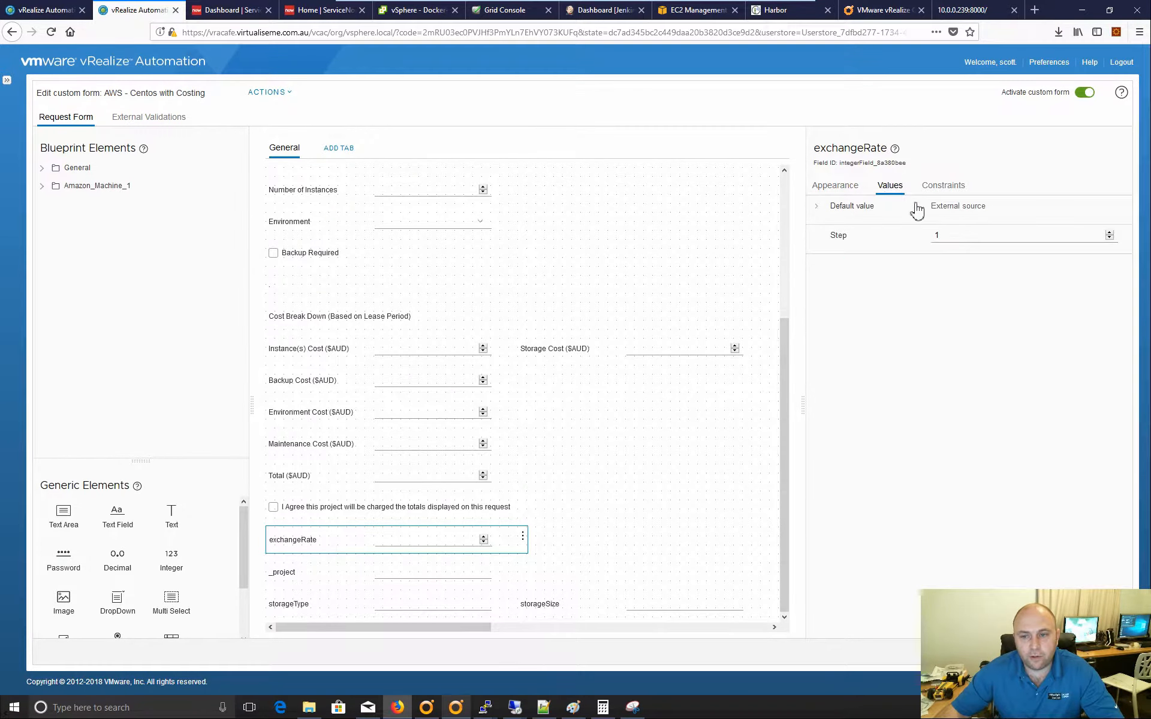
{"action": "left_click", "coordinate": [826, 208]}
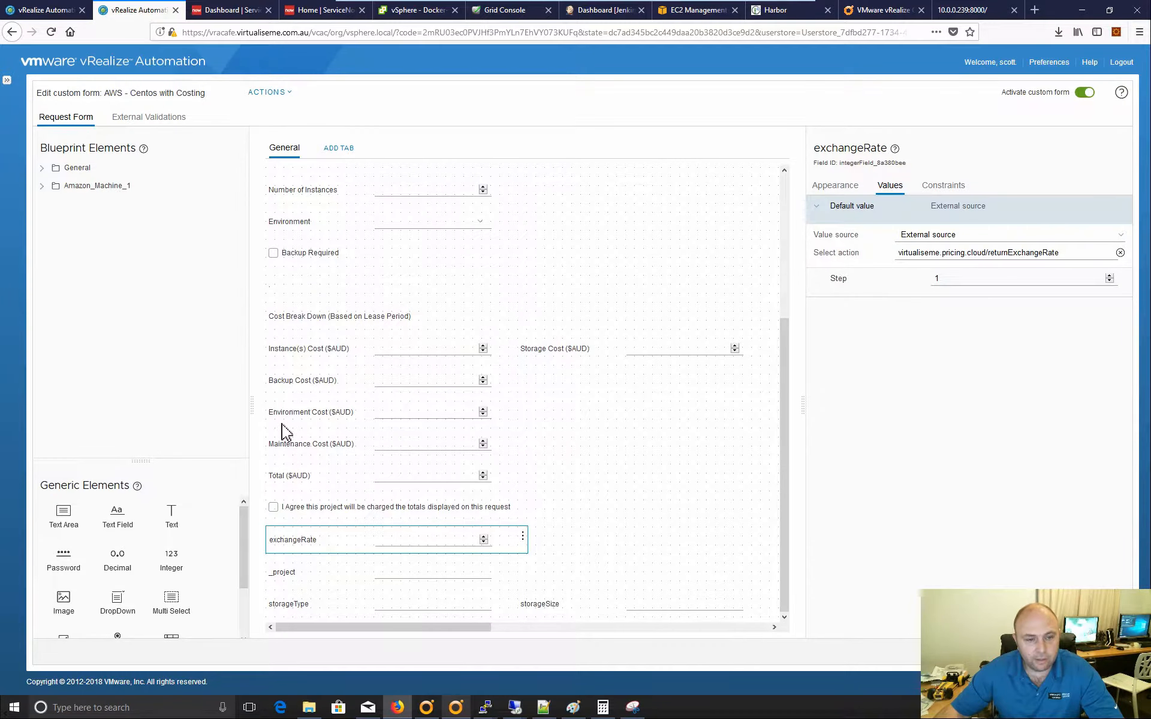
- Examine the external actions and action inputs behind the default values of the Environment Cost and Maintenance Cost fields
{"action": "left_click", "coordinate": [306, 420]}
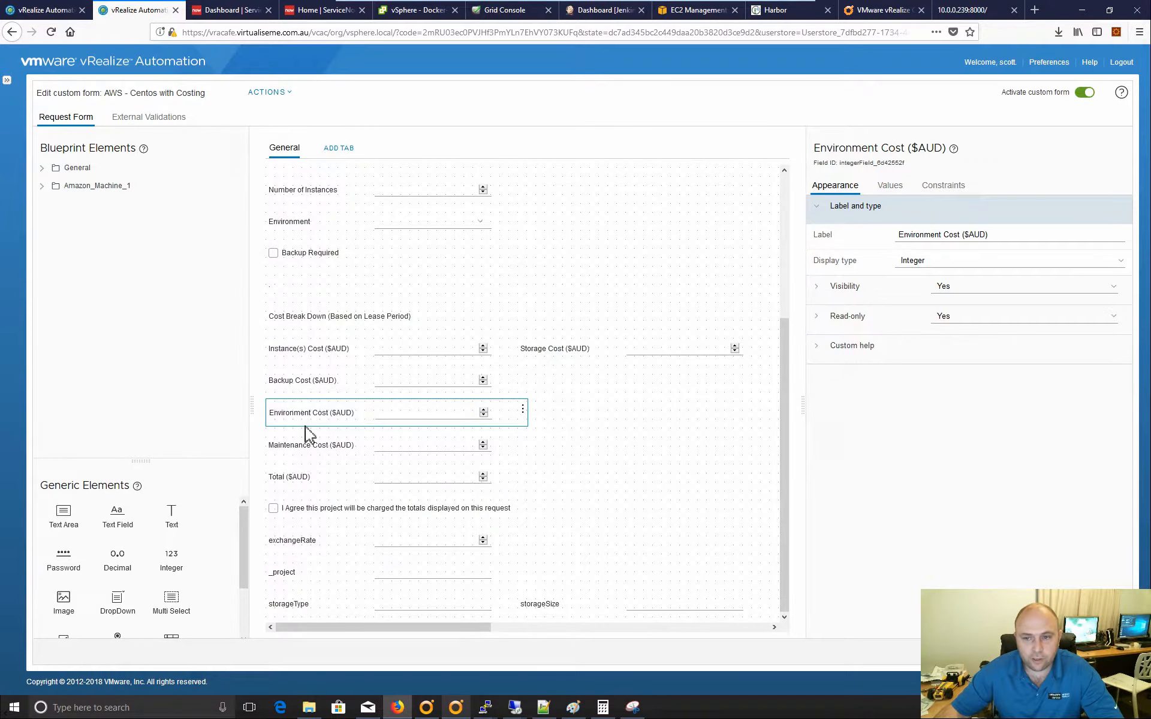
{"action": "left_click", "coordinate": [889, 185]}
{"action": "left_click", "coordinate": [816, 209]}
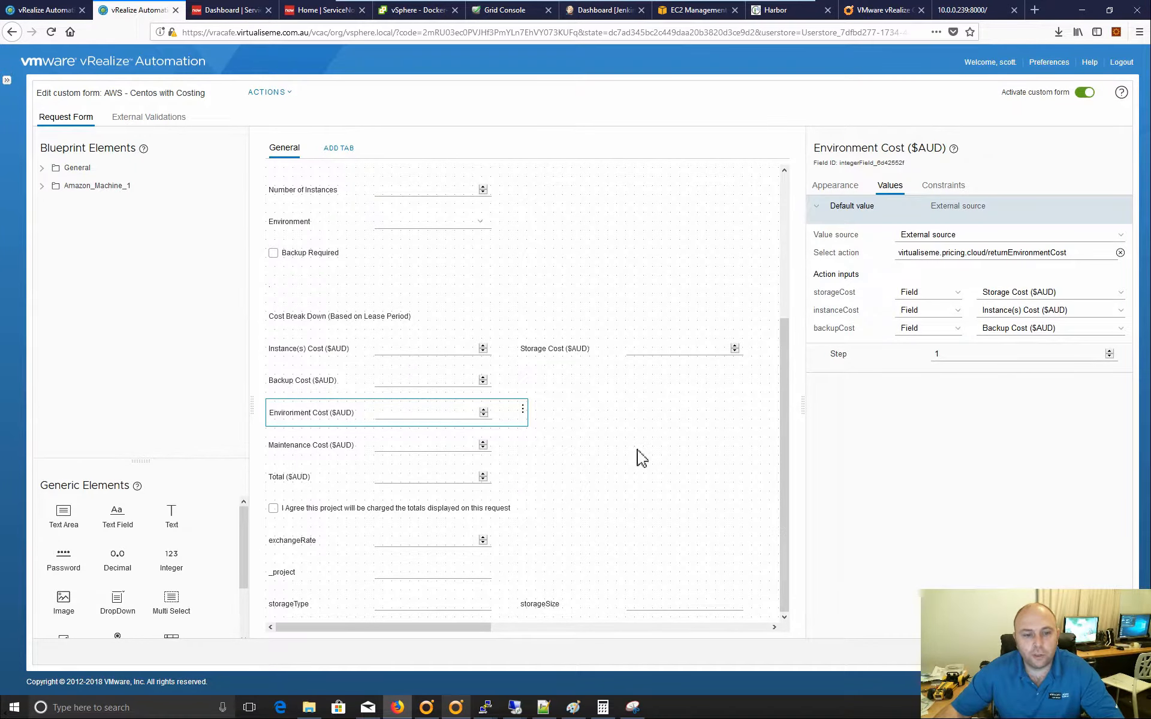
{"action": "left_click", "coordinate": [318, 456]}
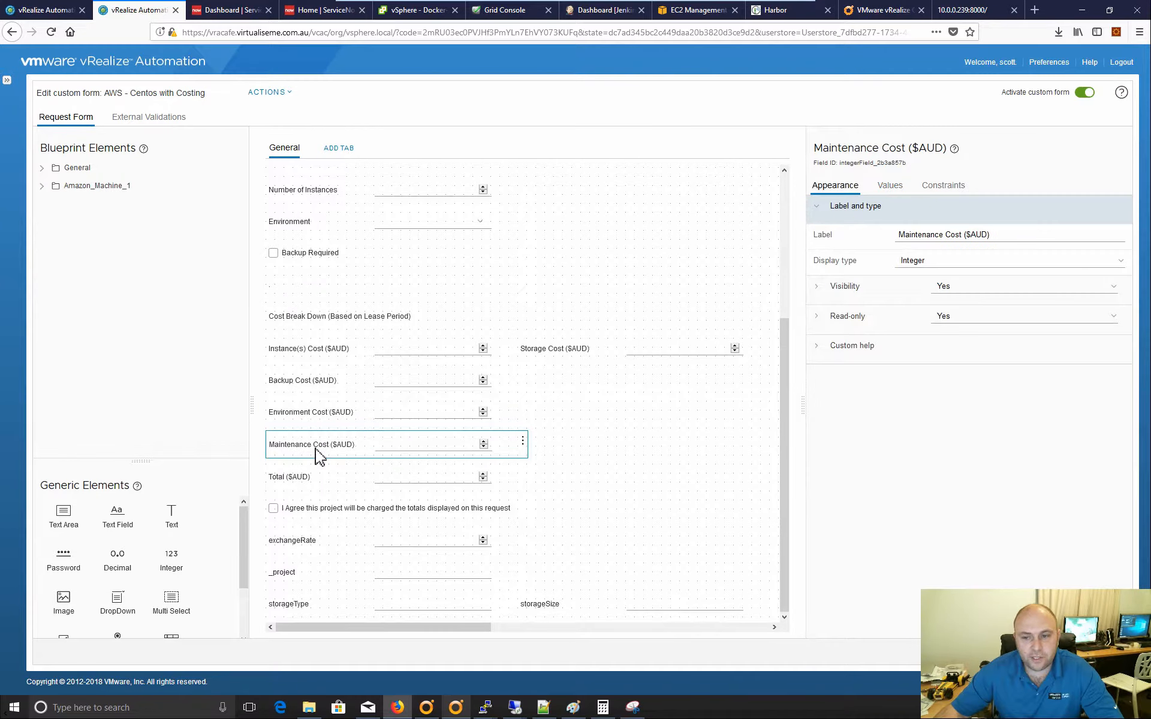
{"action": "left_click", "coordinate": [888, 189]}
{"action": "left_click", "coordinate": [829, 207]}
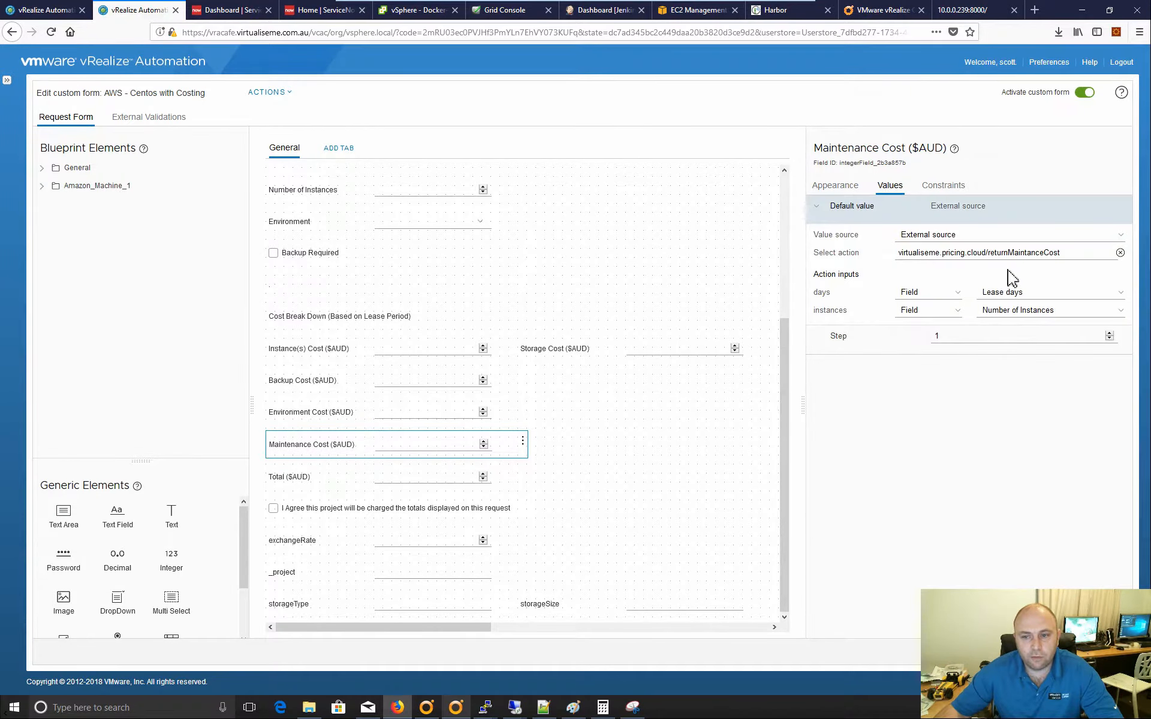
- Inspect the operator and the fields that make up the Total ($AUD) field's computed default value
{"action": "left_click", "coordinate": [310, 479]}
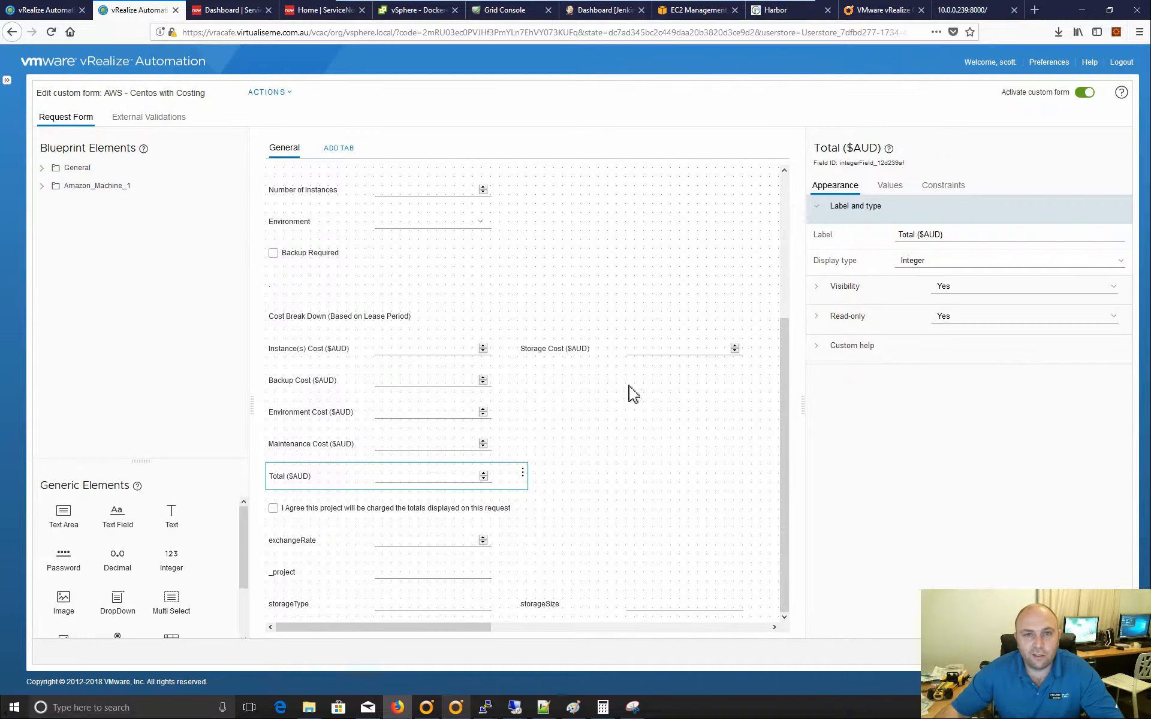
{"action": "left_click", "coordinate": [890, 187]}
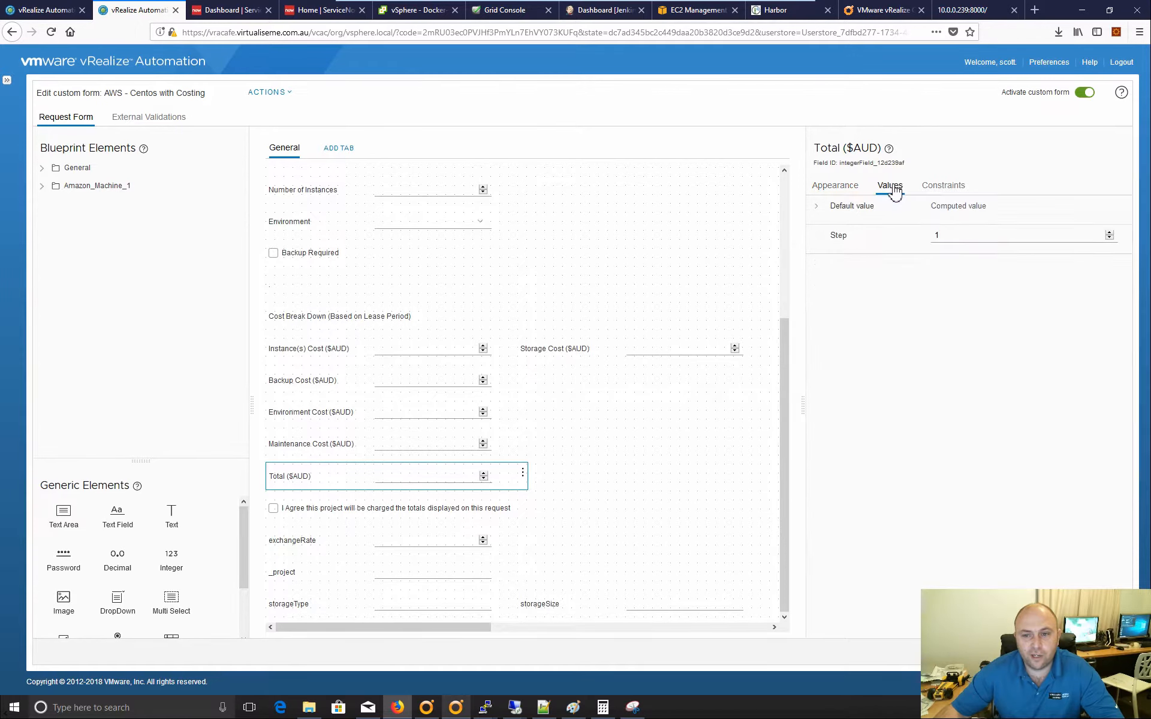
{"action": "left_click", "coordinate": [822, 209]}
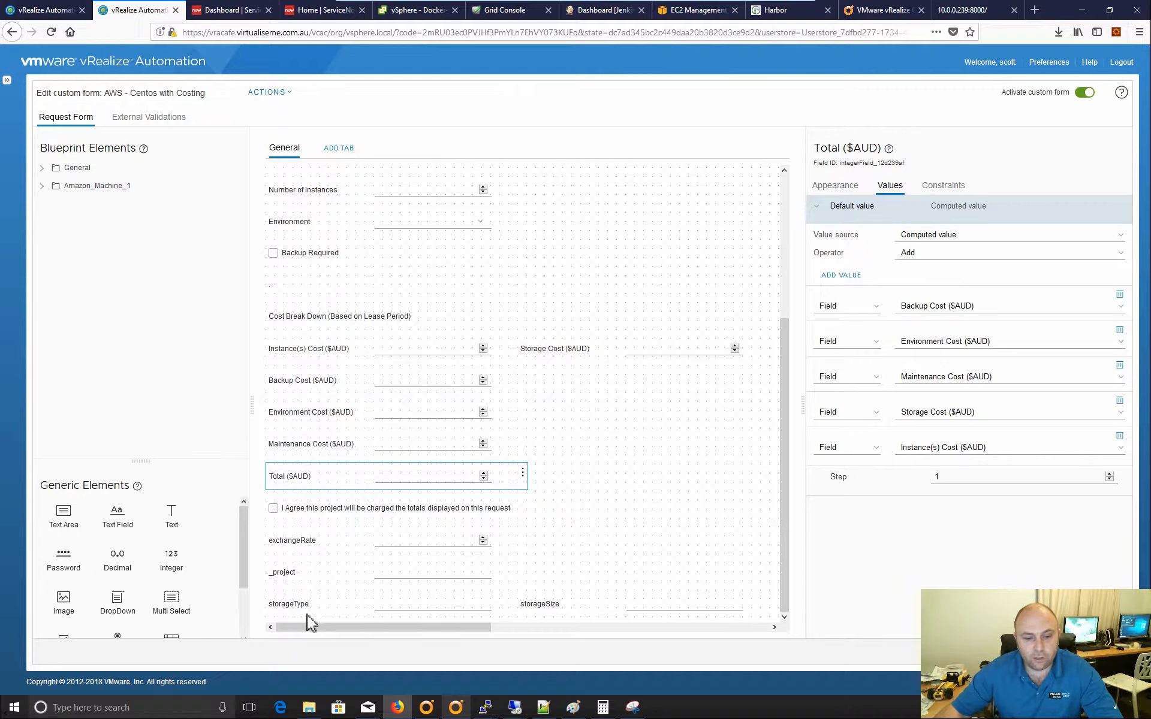
- Inspect the default value sources of the hidden storageSize and storageType fields
{"action": "left_click", "coordinate": [554, 612]}
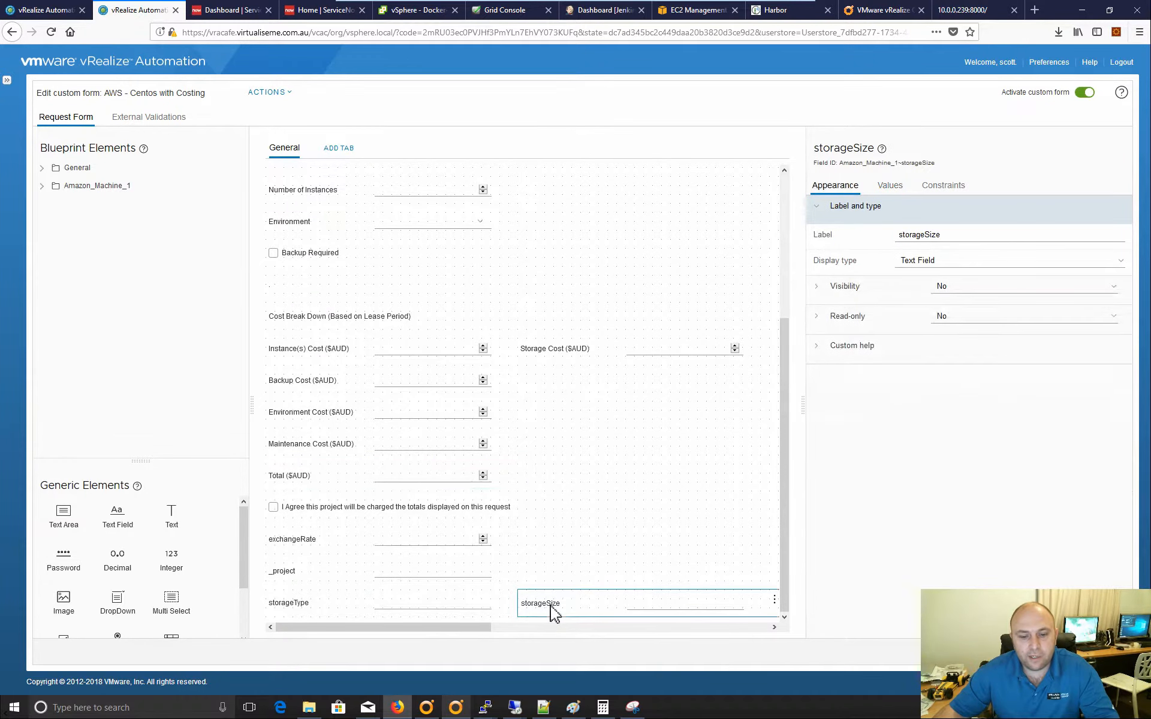
{"action": "left_click", "coordinate": [901, 190]}
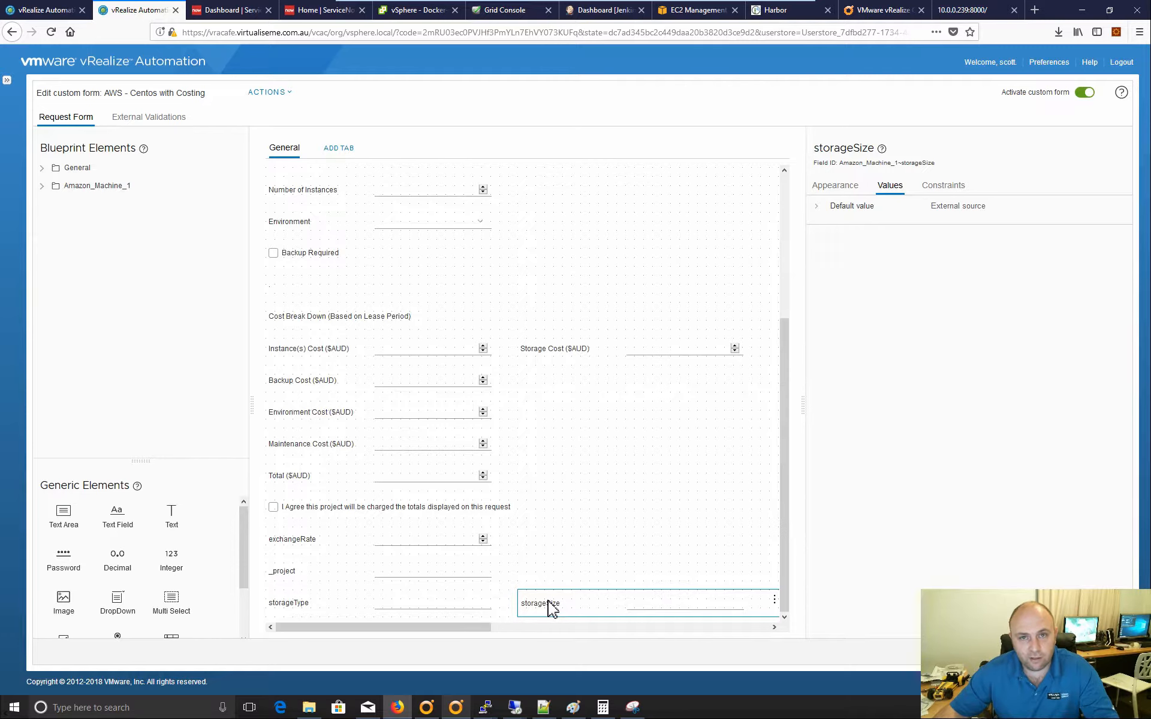
{"action": "left_click", "coordinate": [816, 208]}
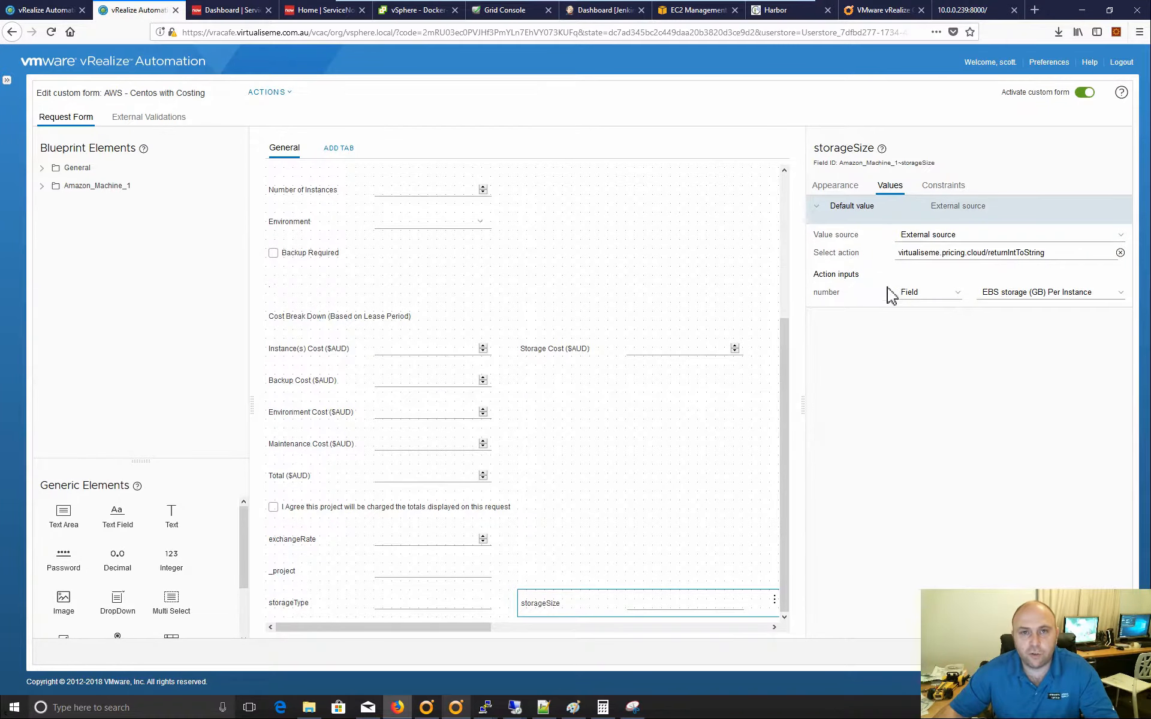
{"action": "left_click", "coordinate": [314, 603]}
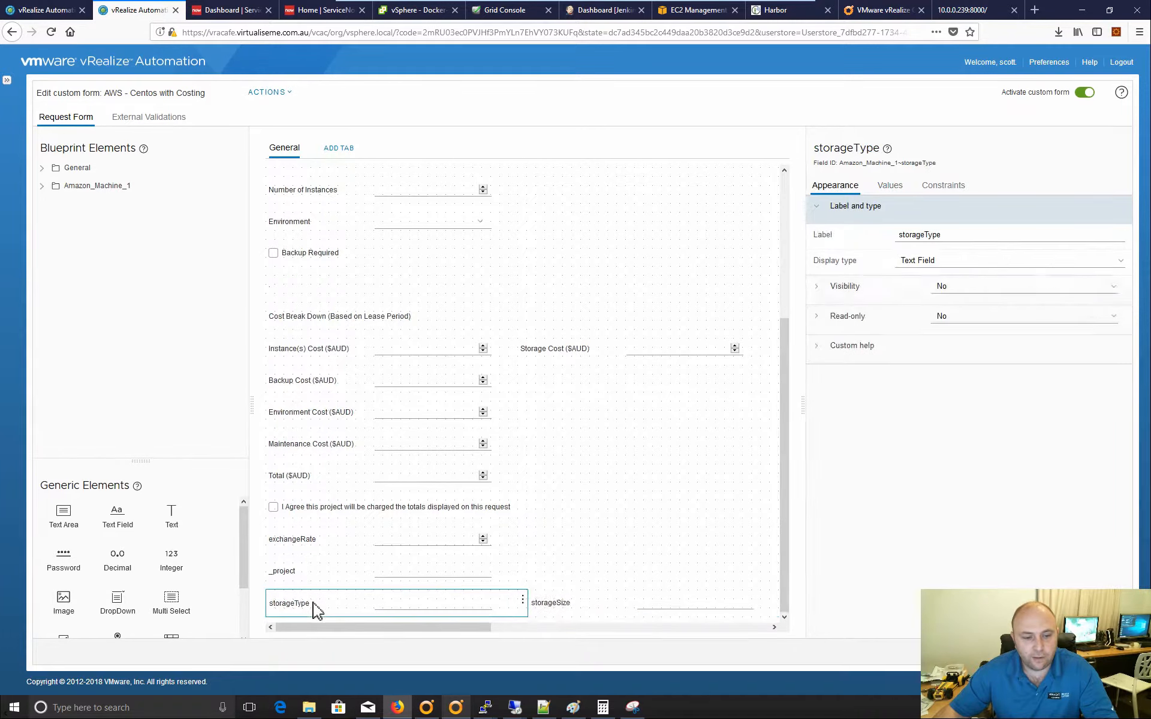
{"action": "left_click", "coordinate": [889, 185]}
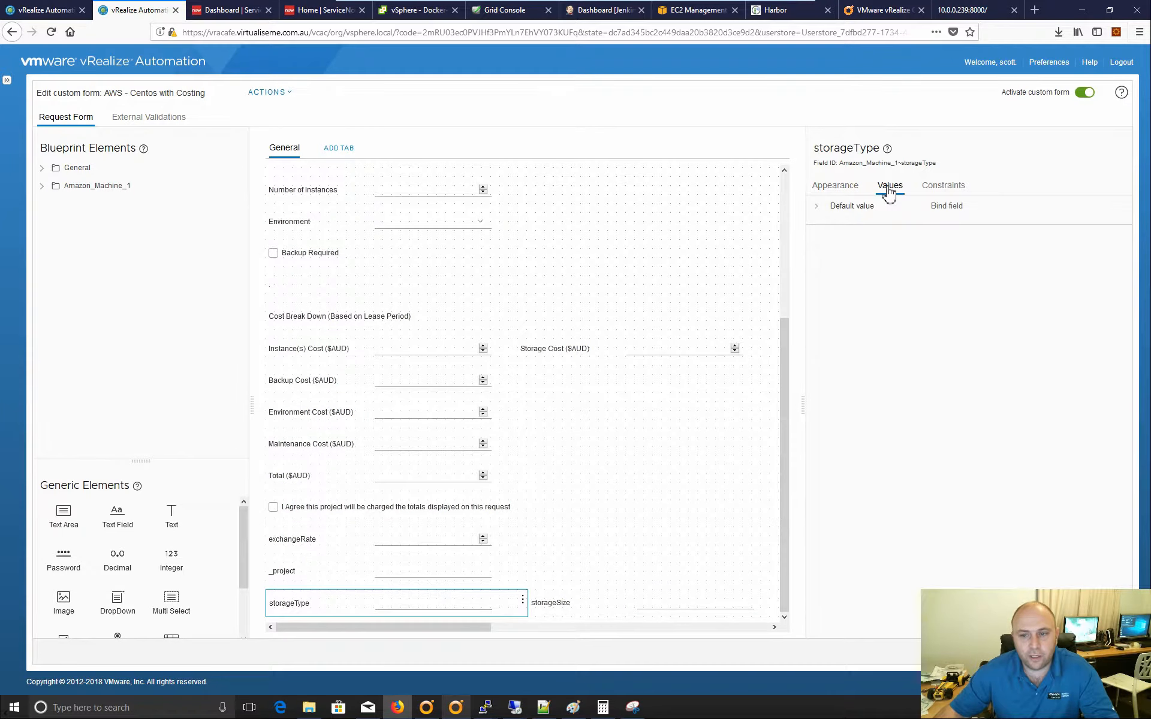
{"action": "left_click", "coordinate": [816, 207]}
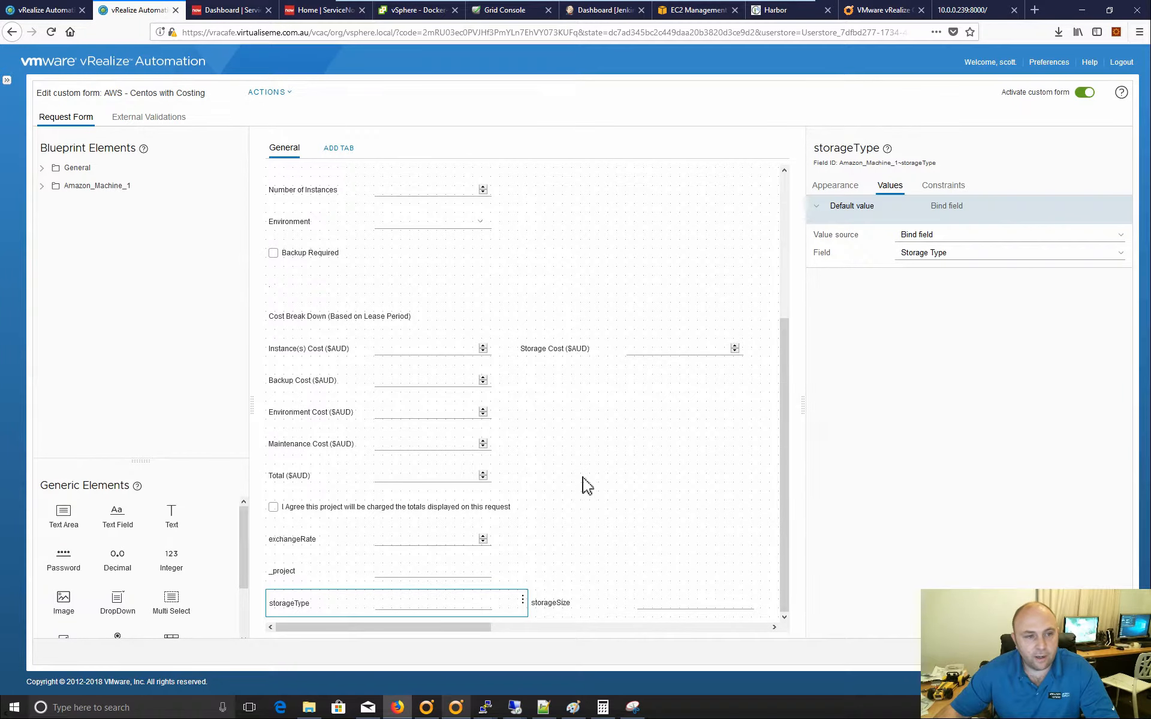
- Review the form's external funds validation, including its action, action inputs and highlighted fields
{"action": "left_click", "coordinate": [174, 122]}
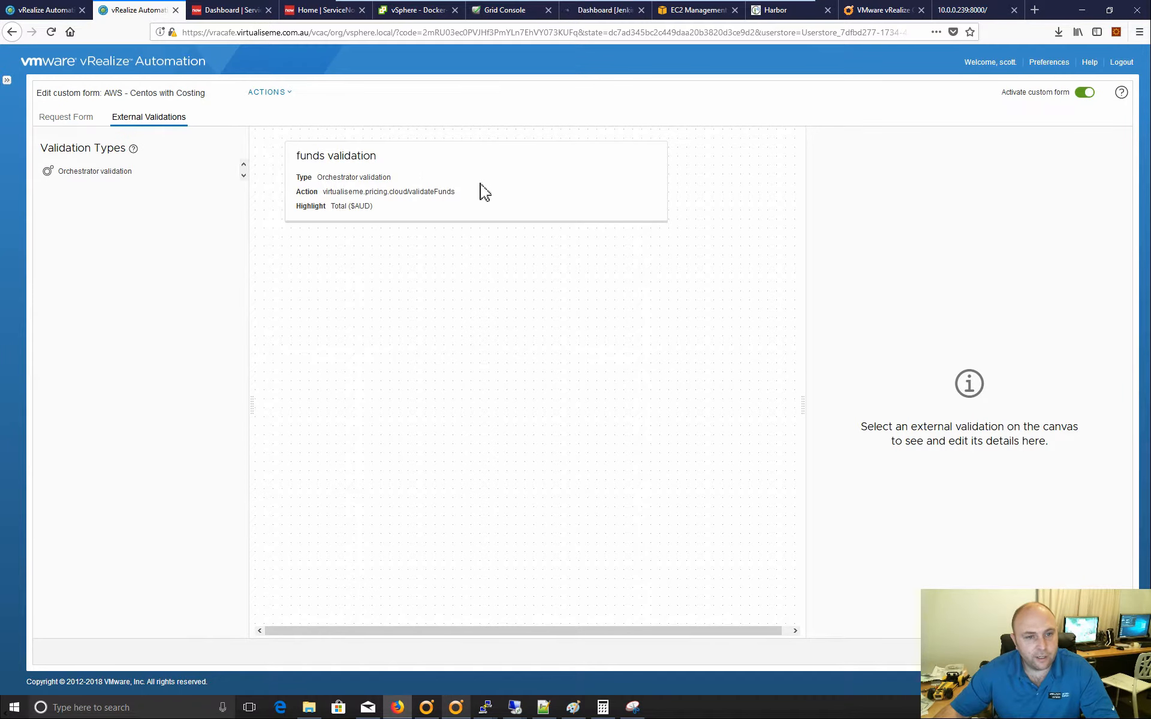
{"action": "left_click", "coordinate": [424, 171]}
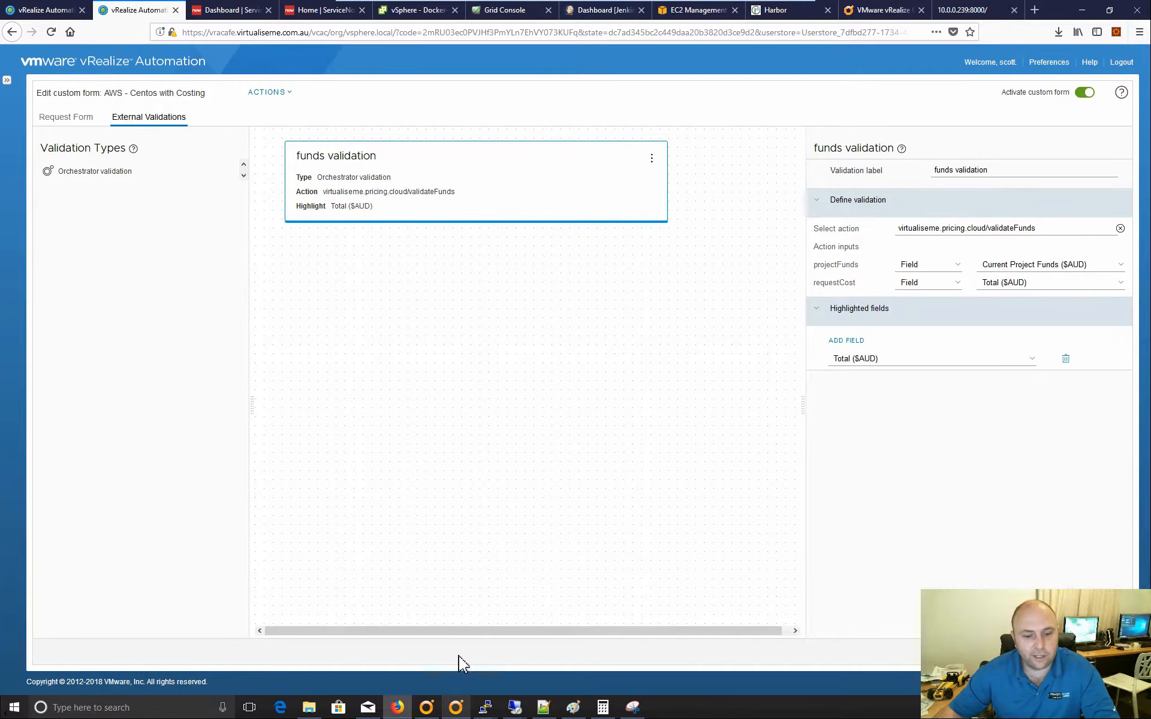
- Switch to vRealize Orchestrator and expand the virtualiseme.pricing.cloud module among the actions
{"action": "left_click", "coordinate": [455, 709]}
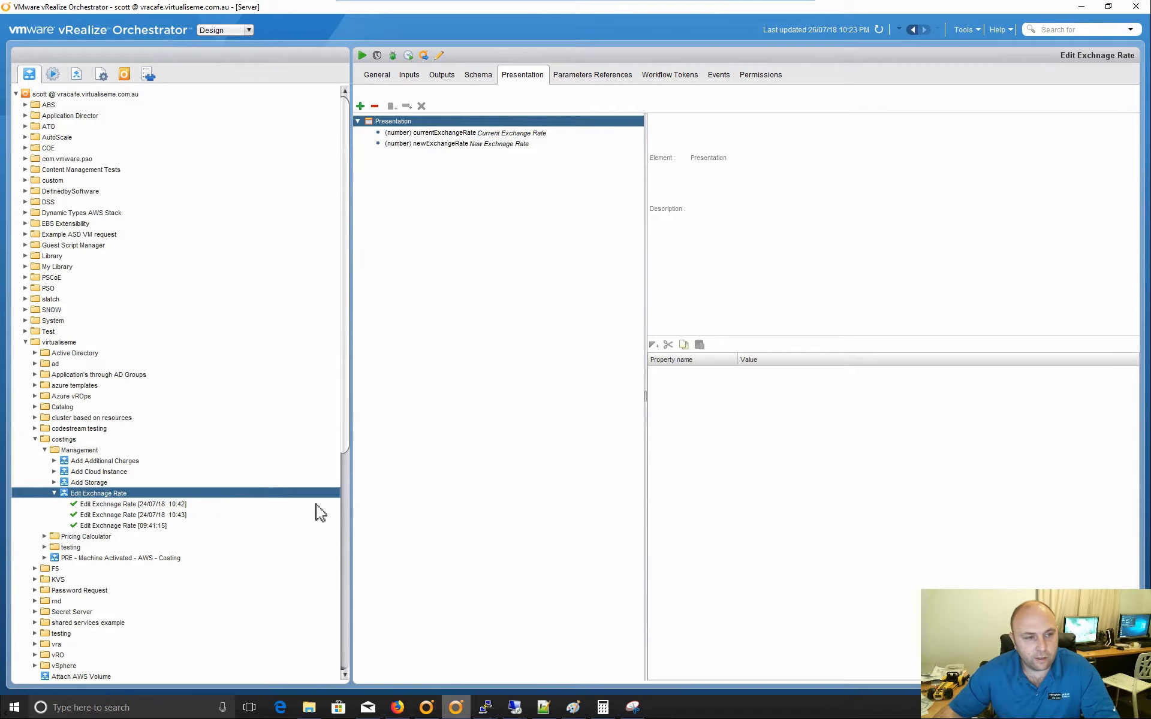
{"action": "left_click", "coordinate": [53, 73]}
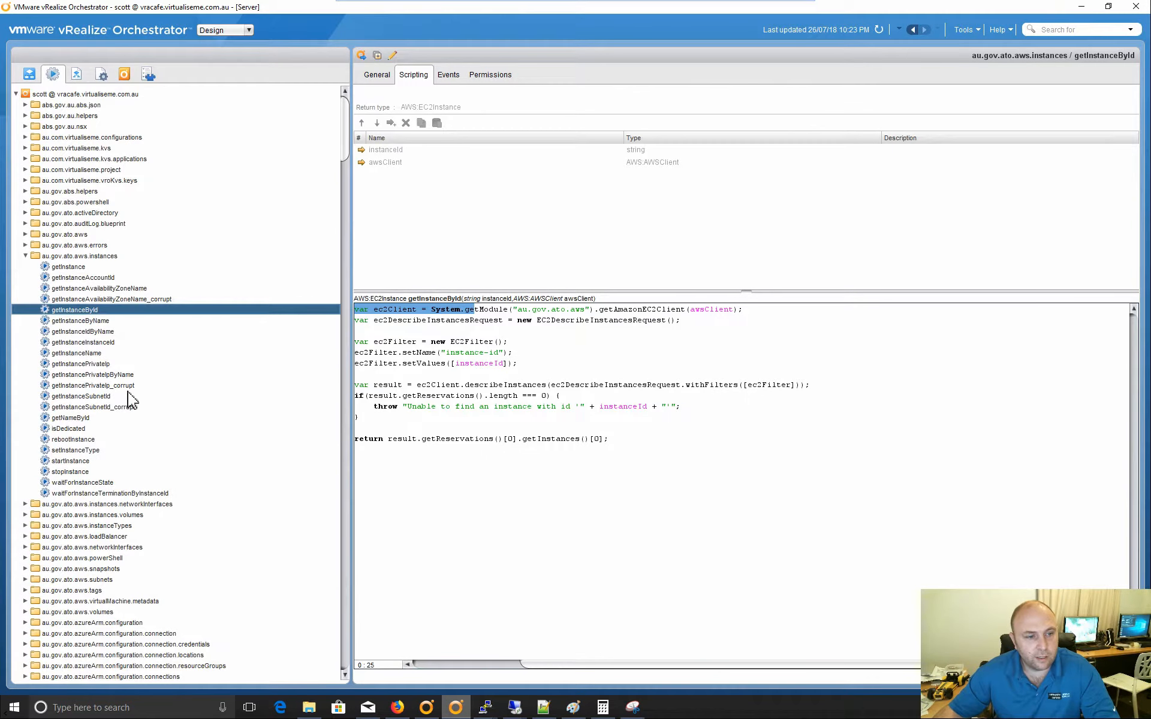
{"action": "double_click", "coordinate": [35, 255]}
{"action": "scroll", "coordinate": [180, 390], "scroll_direction": "down", "scroll_amount": 10}
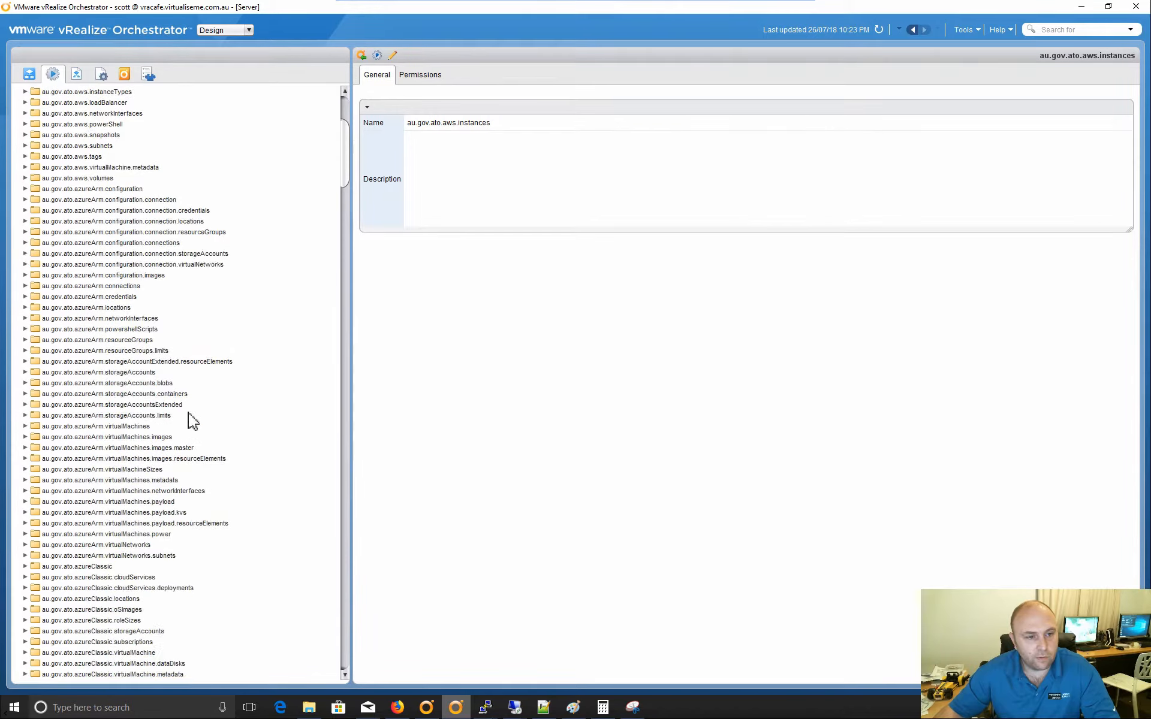
{"action": "left_click_drag", "start_coordinate": [347, 192], "coordinate": [350, 708]}
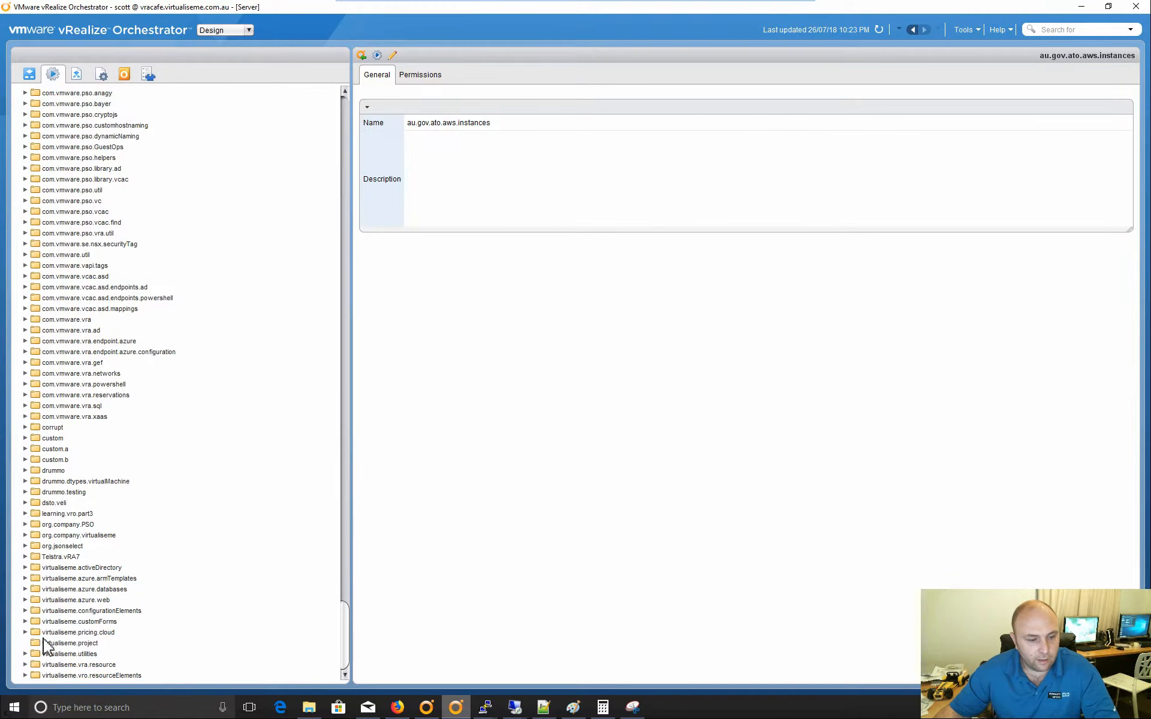
{"action": "left_click", "coordinate": [25, 633]}
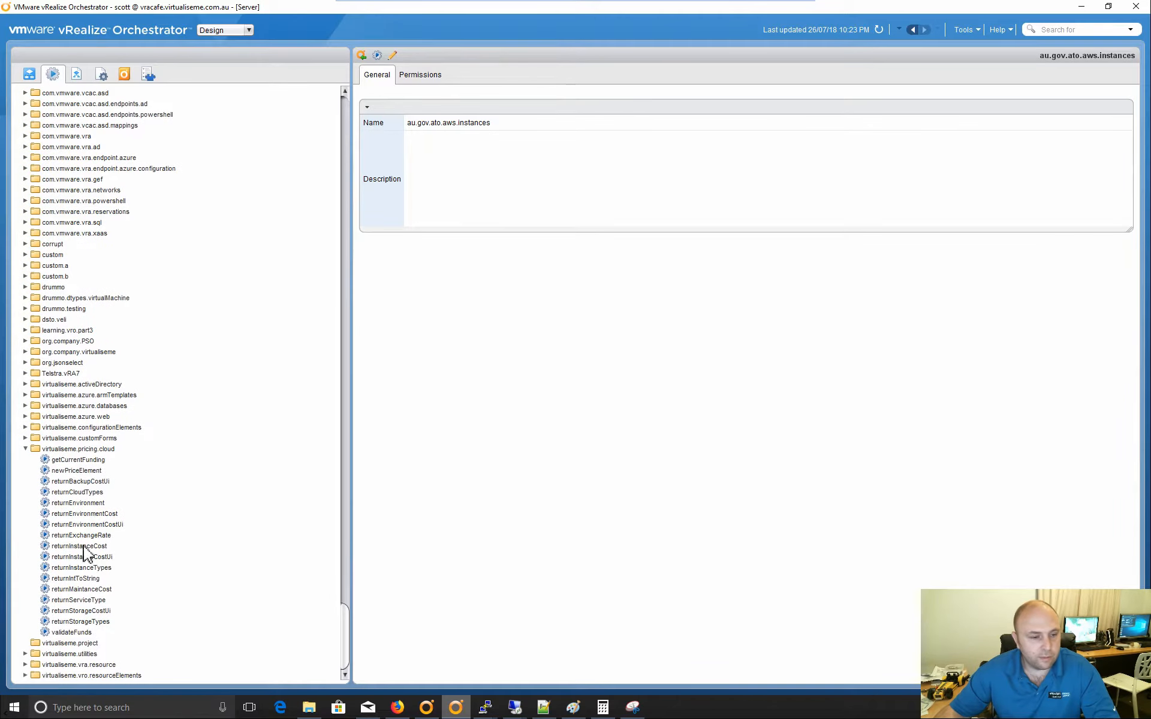
- Review the scripts of the returnStorageTypes, getCurrentFunding, returnEnvironmentCost, returnEnvironmentCostUi and returnExchangeRate actions
{"action": "left_click", "coordinate": [89, 622]}
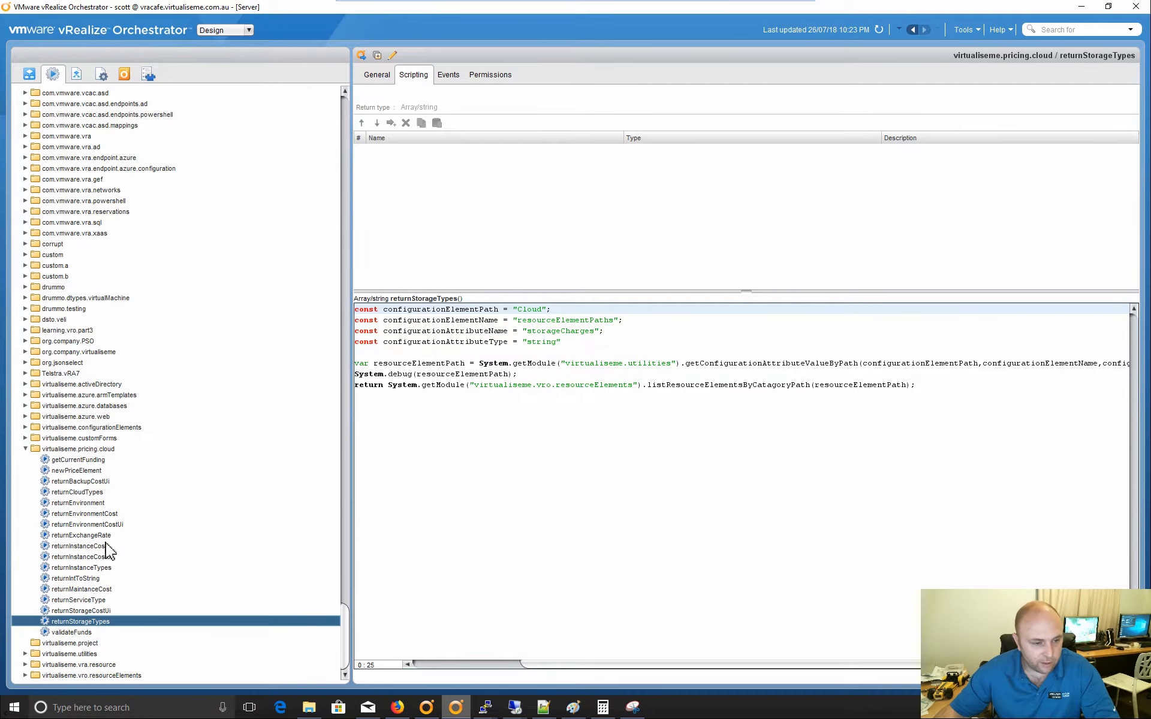
{"action": "left_click", "coordinate": [78, 461]}
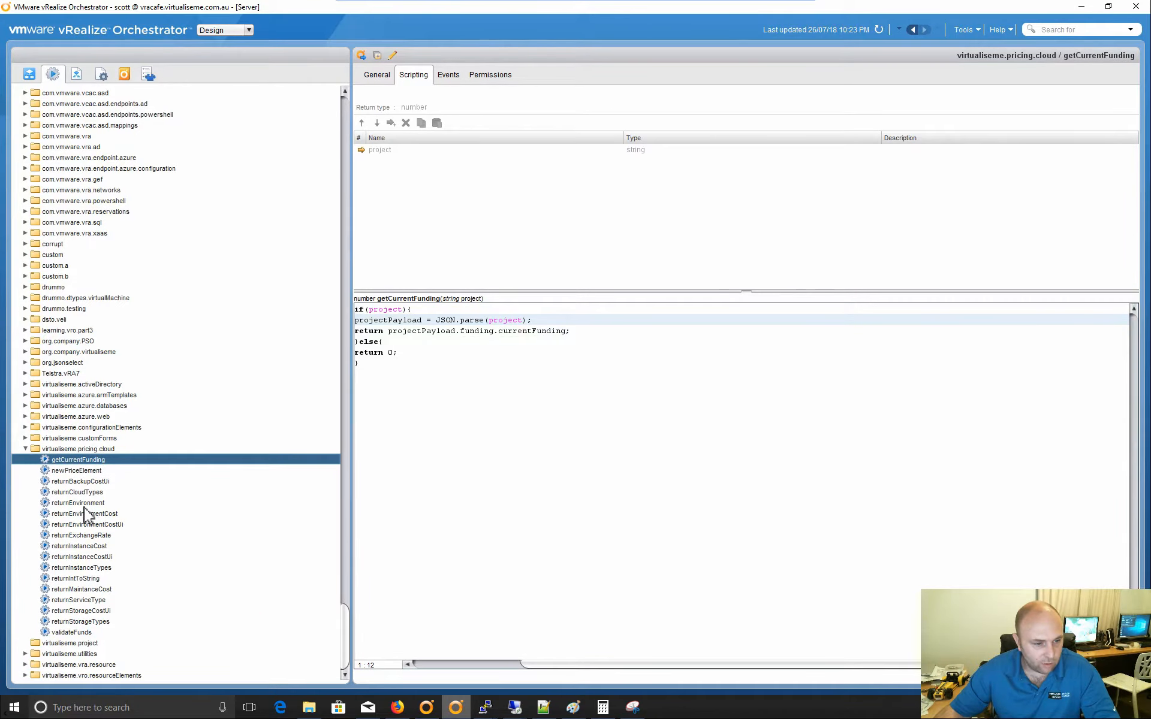
{"action": "left_click", "coordinate": [78, 515]}
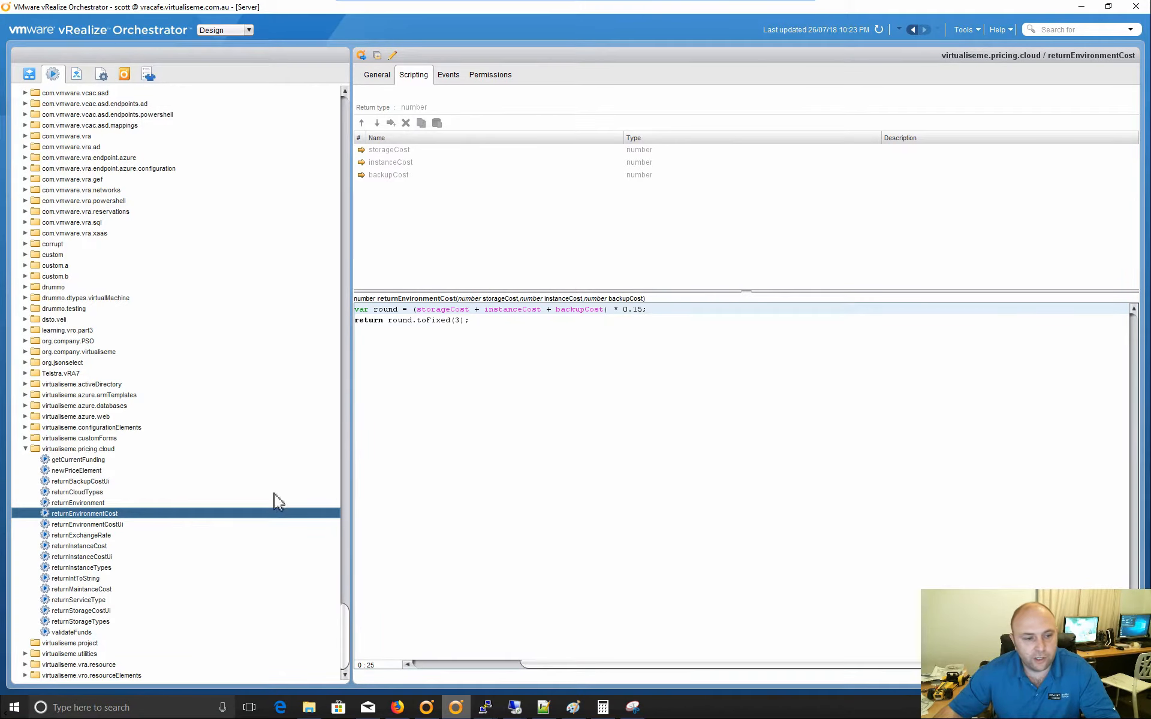
{"action": "left_click", "coordinate": [117, 525]}
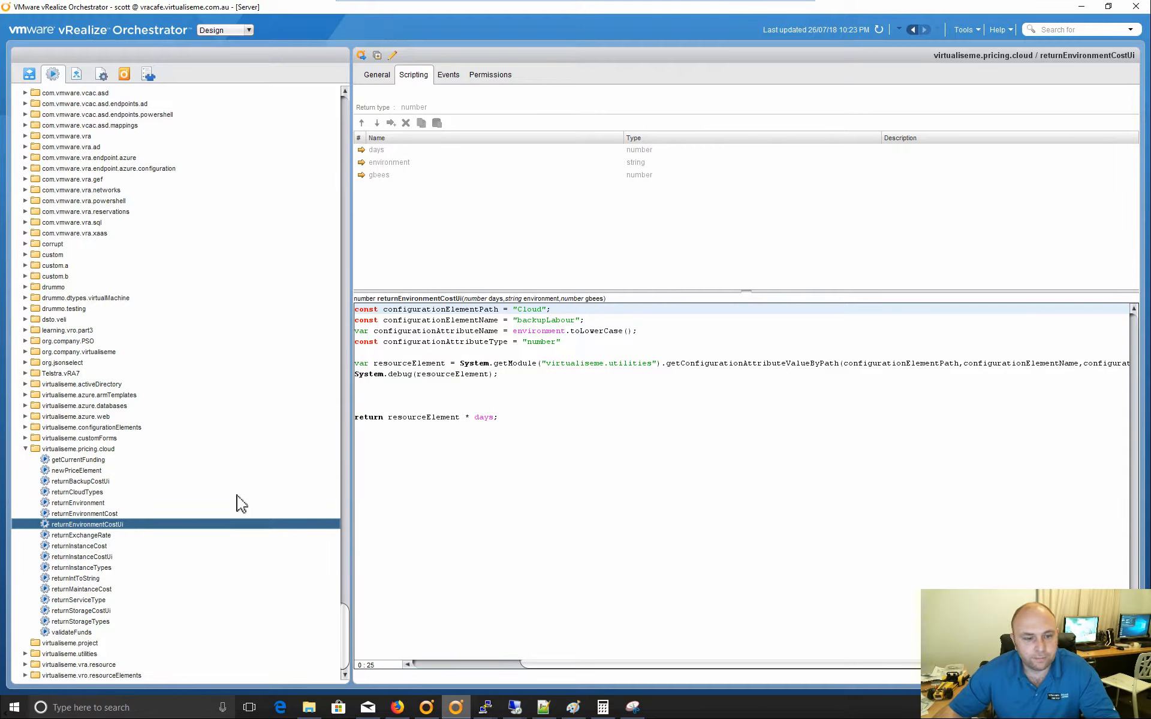
{"action": "left_click", "coordinate": [87, 536]}
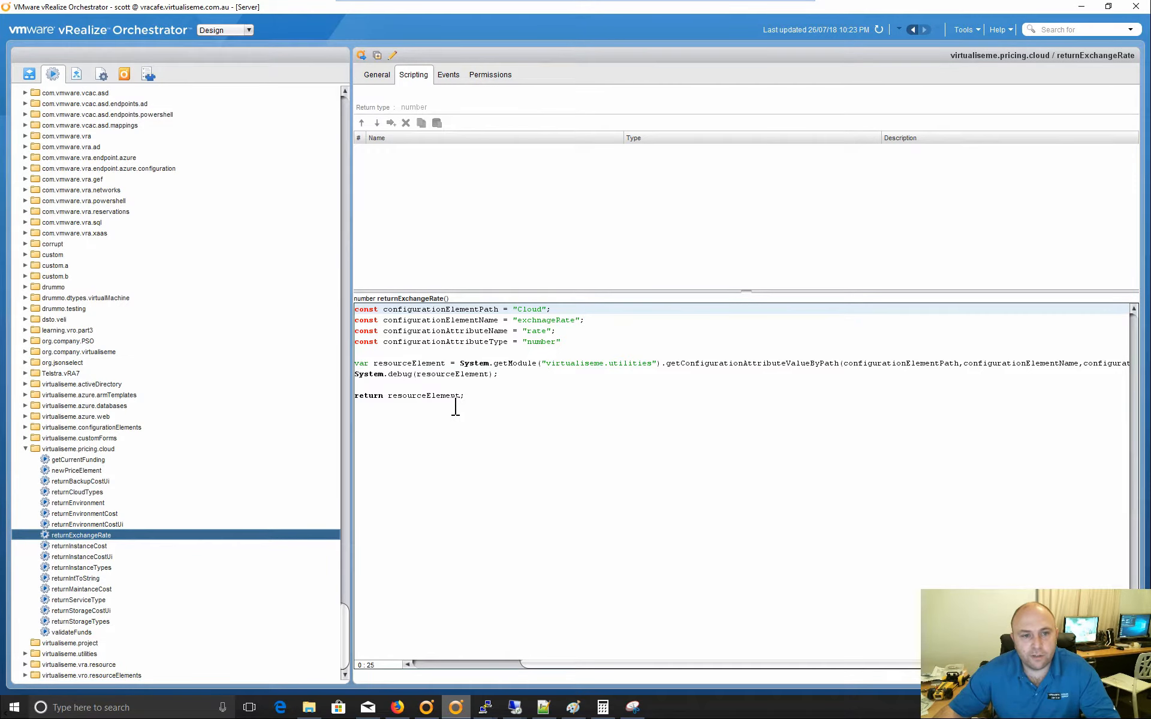
- Switch back to vRealize Automation in the browser and submit an Environment Management request for Edit Exchnage Rate with a new rate of 1.35
{"action": "left_click", "coordinate": [398, 709]}
{"action": "left_click", "coordinate": [62, 15]}
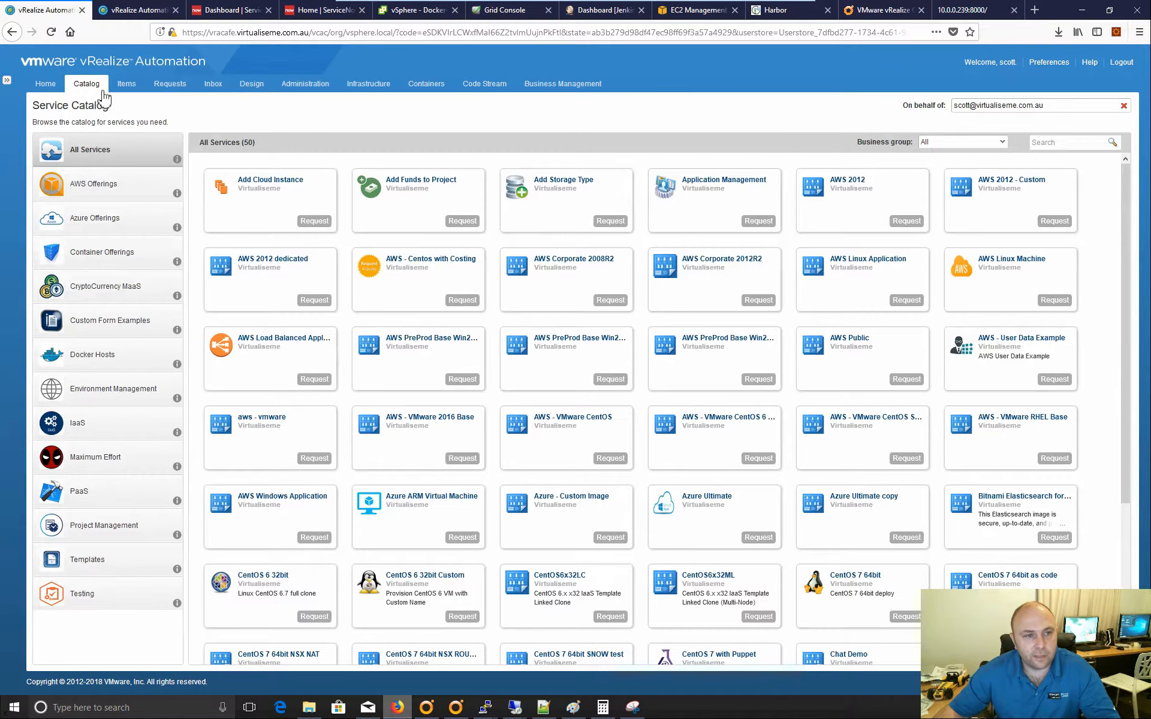
{"action": "left_click", "coordinate": [116, 403]}
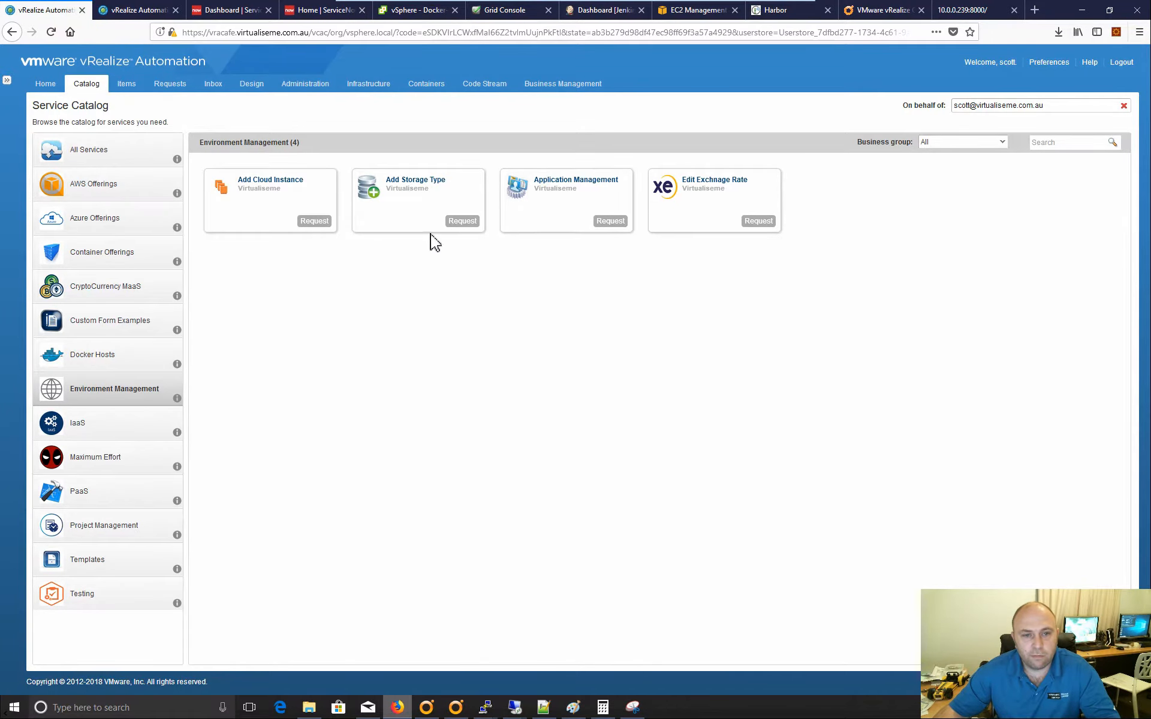
{"action": "left_click", "coordinate": [757, 223]}
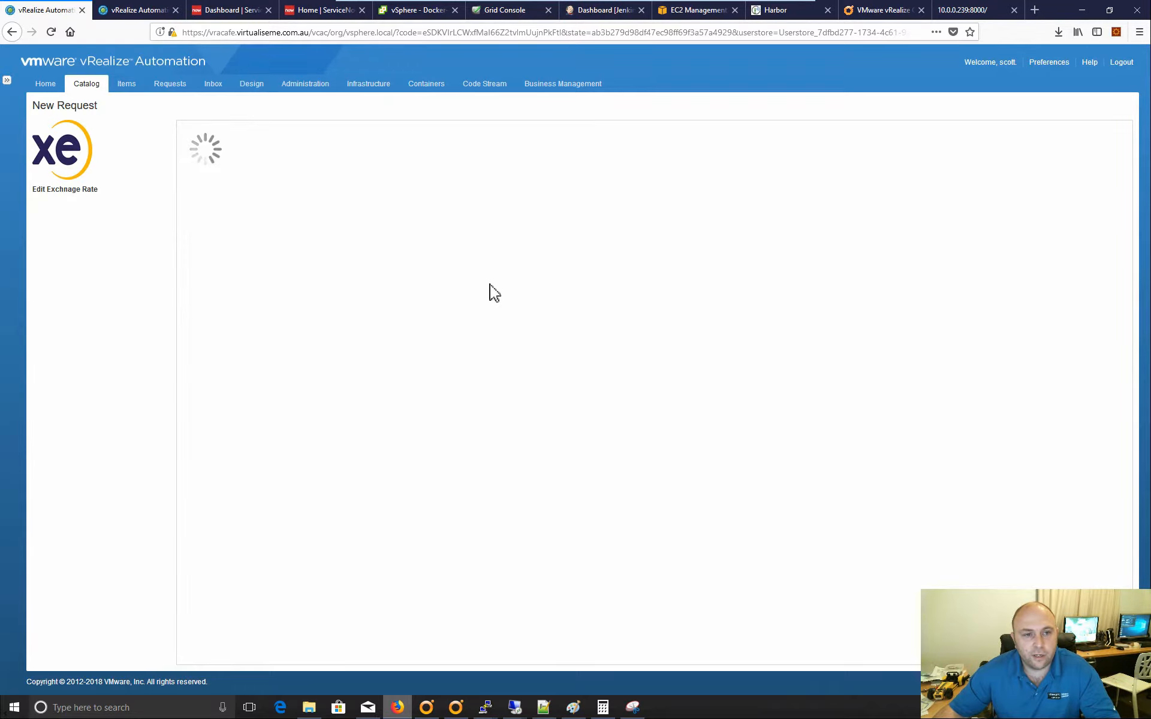
{"action": "left_click", "coordinate": [358, 170]}
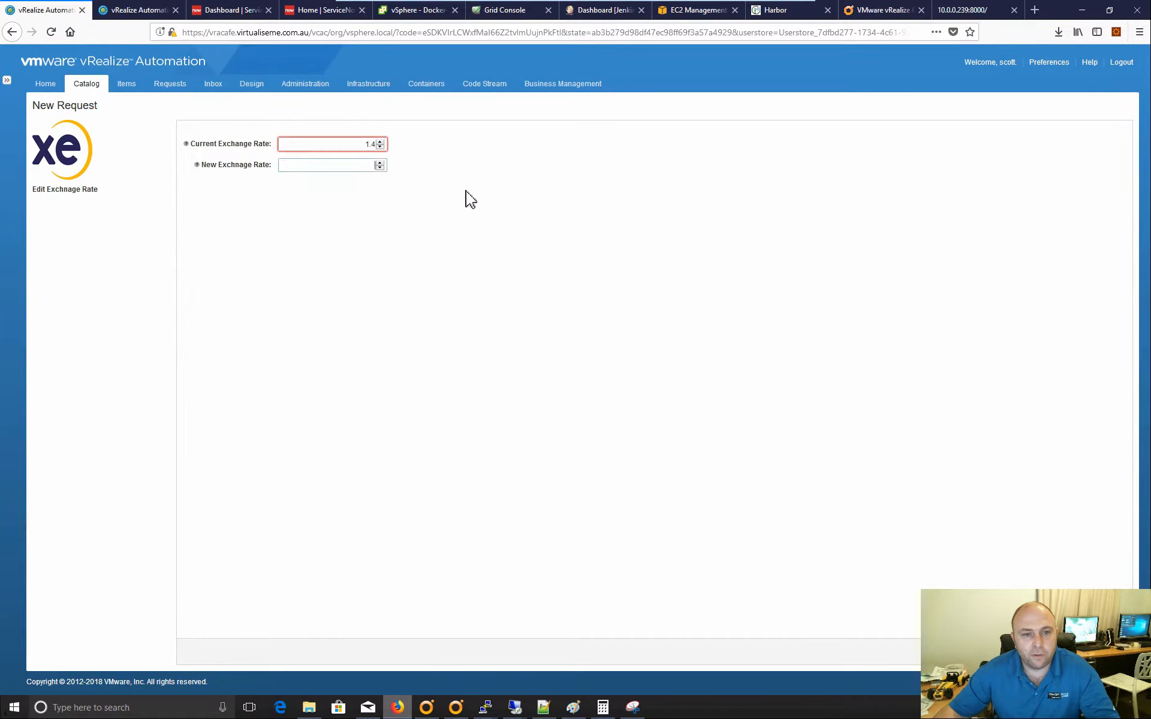
{"action": "type", "text": "1.35"}
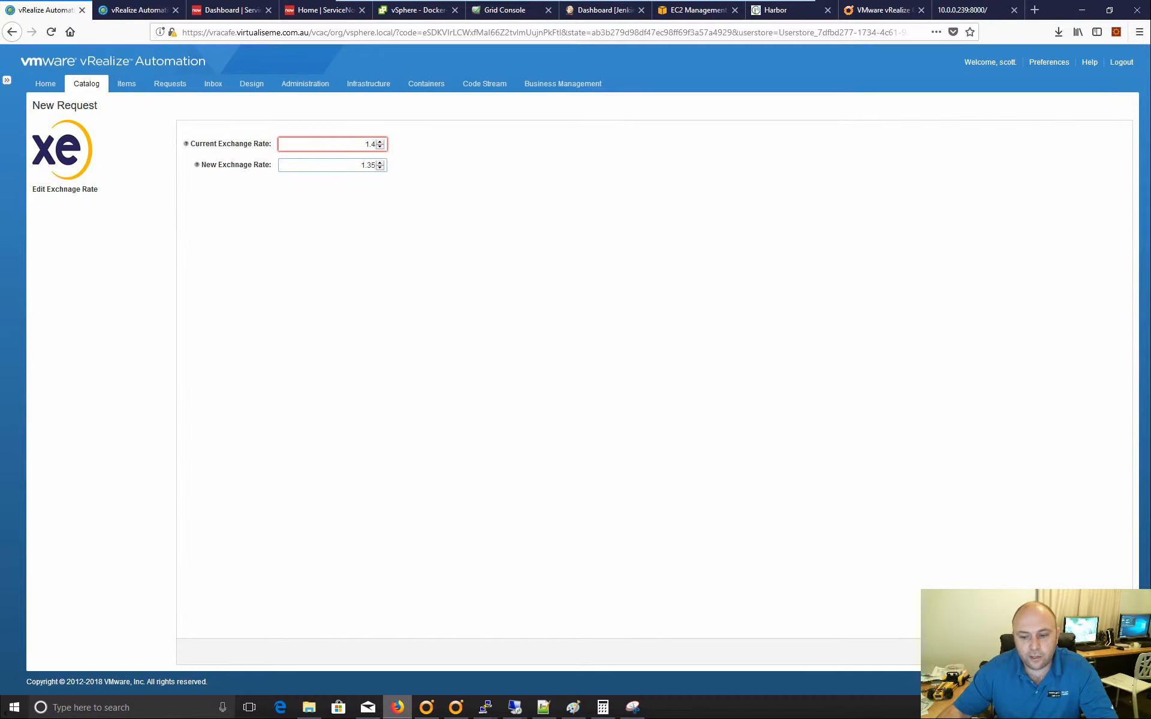
{"action": "left_click", "coordinate": [1058, 652]}
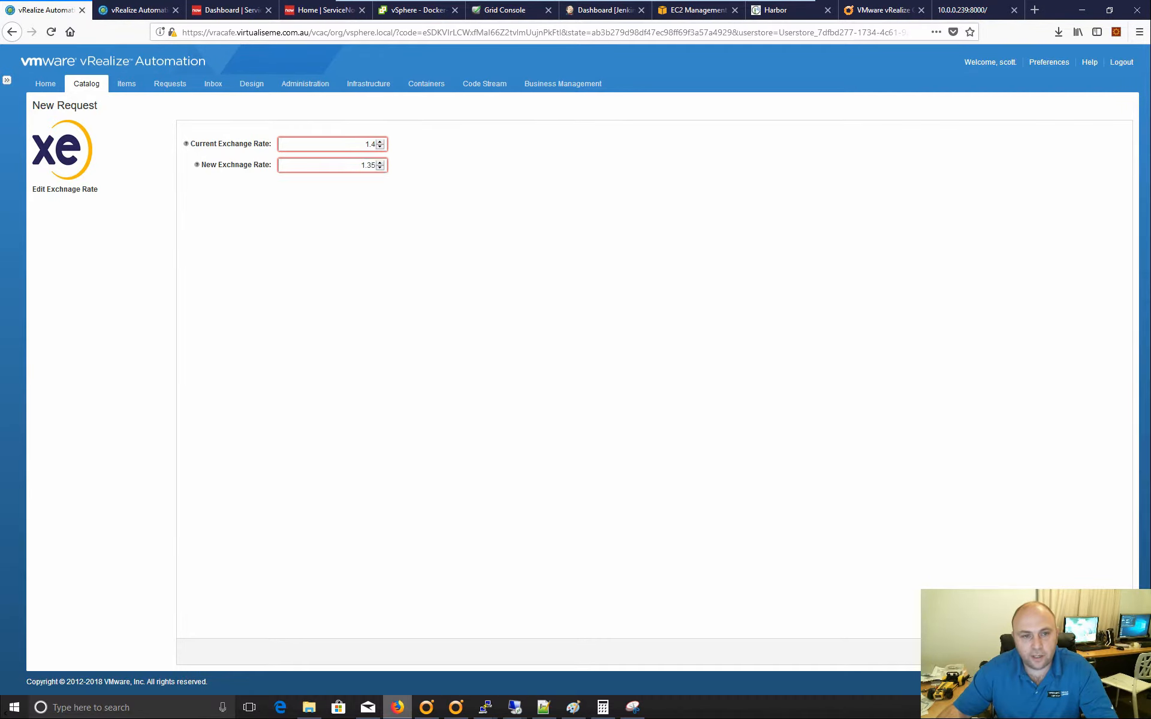
{"action": "left_click", "coordinate": [64, 177]}
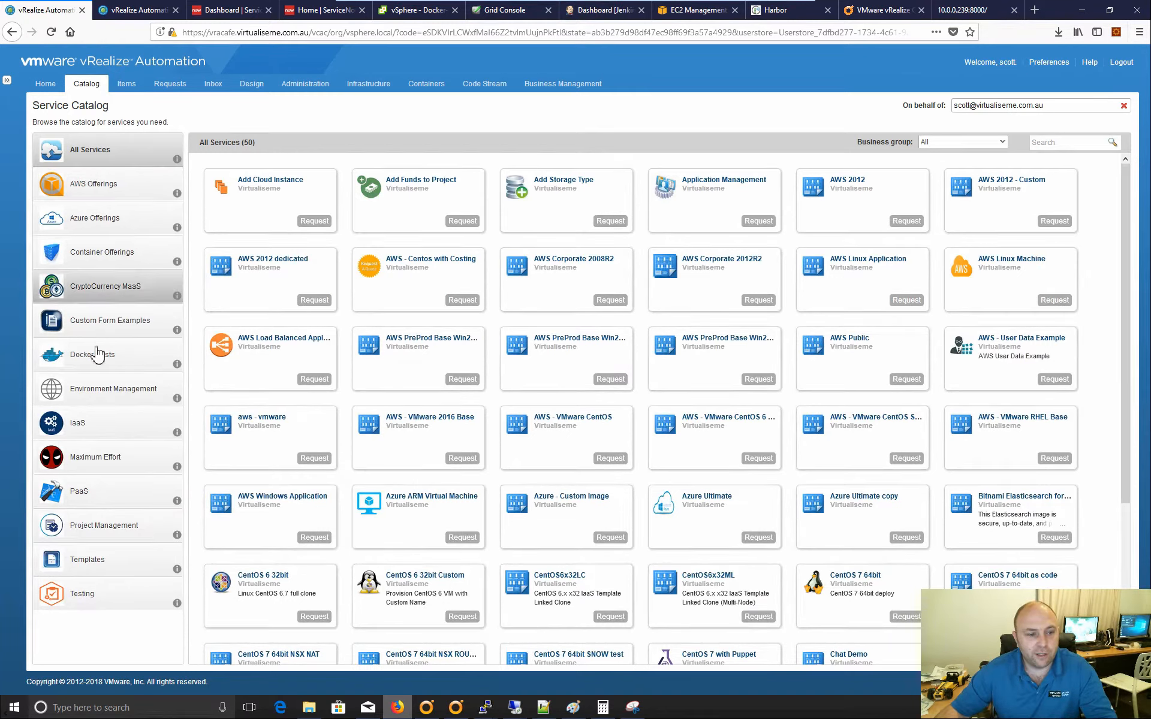
- Start an Add Cloud Instance request from Environment Management with parent cloud AWS, service type Server Instance and instance name m4.medium
{"action": "left_click", "coordinate": [106, 405]}
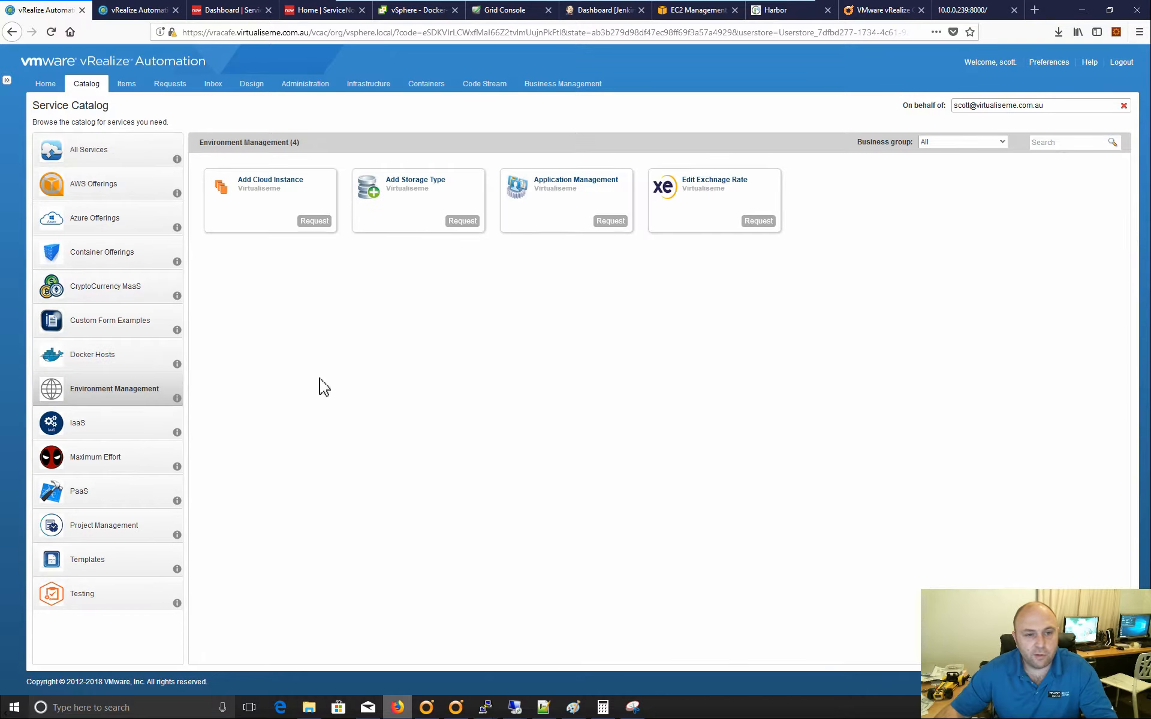
{"action": "left_click", "coordinate": [314, 221]}
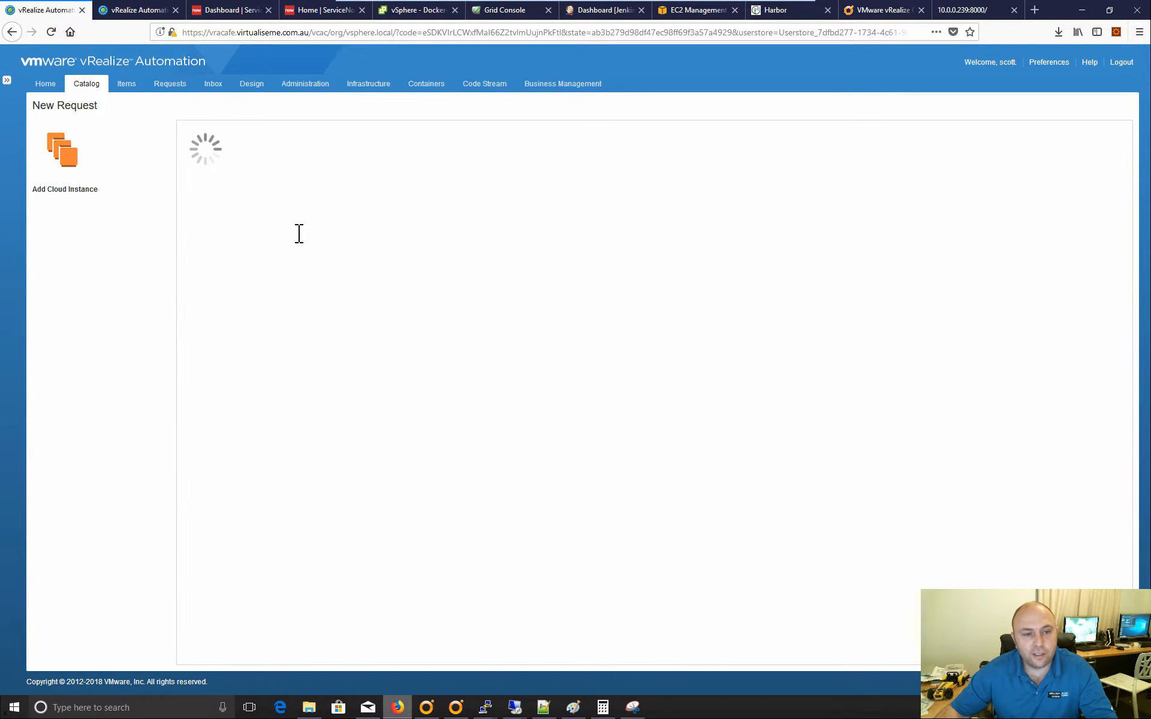
{"action": "left_click", "coordinate": [386, 145]}
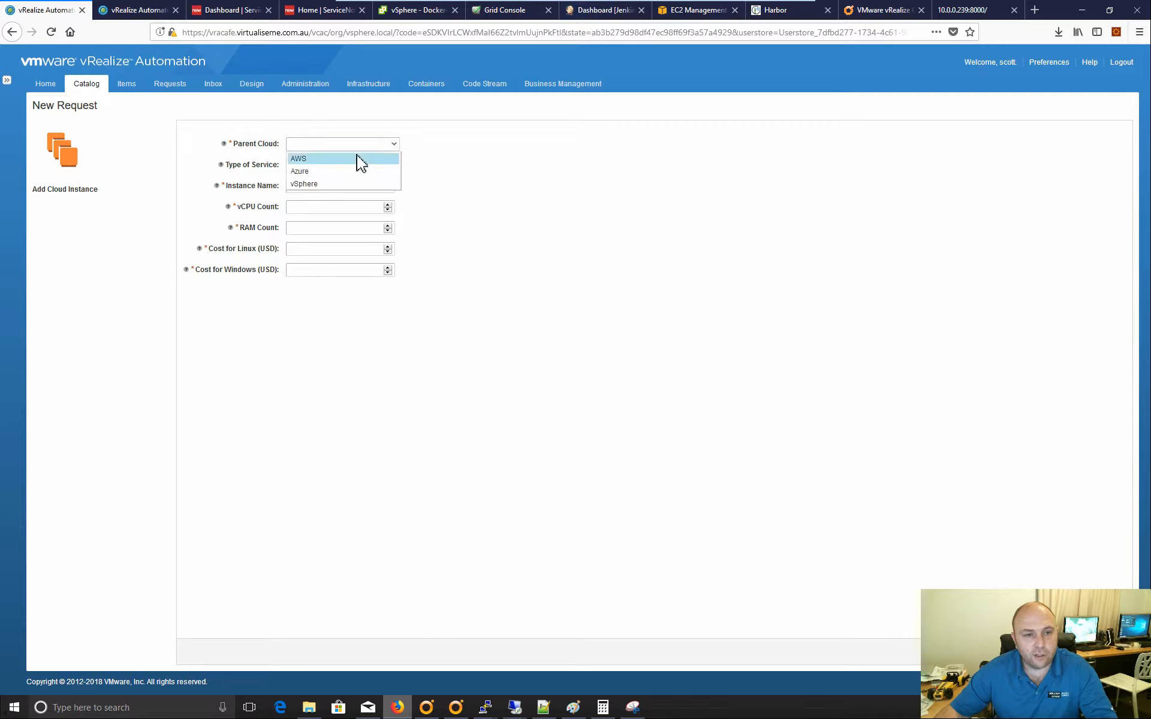
{"action": "left_click", "coordinate": [342, 160]}
{"action": "left_click", "coordinate": [393, 166]}
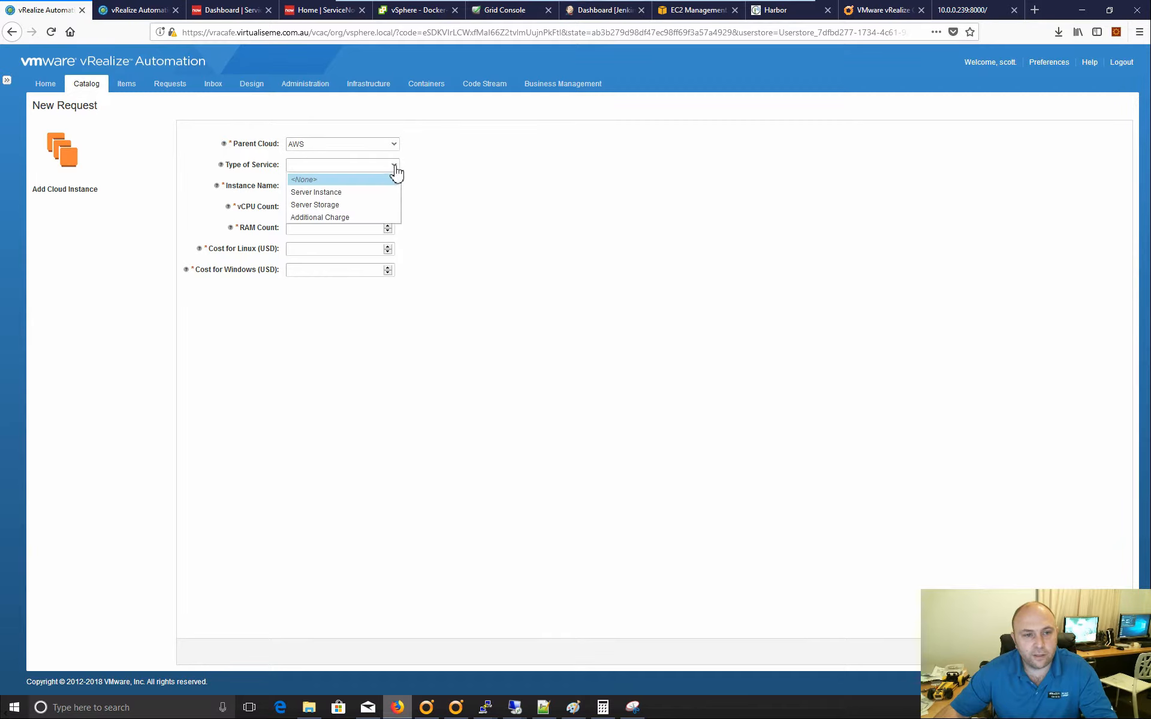
{"action": "left_click", "coordinate": [354, 193]}
{"action": "left_click", "coordinate": [335, 189]}
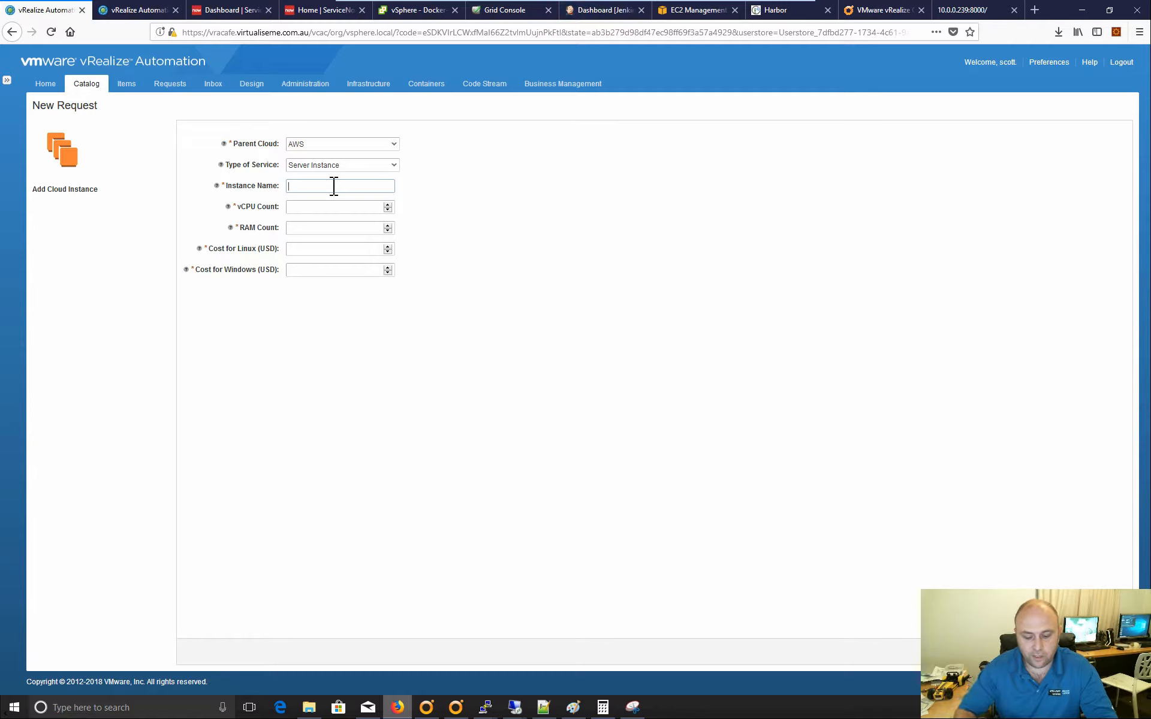
{"action": "type", "text": "m4.med"}
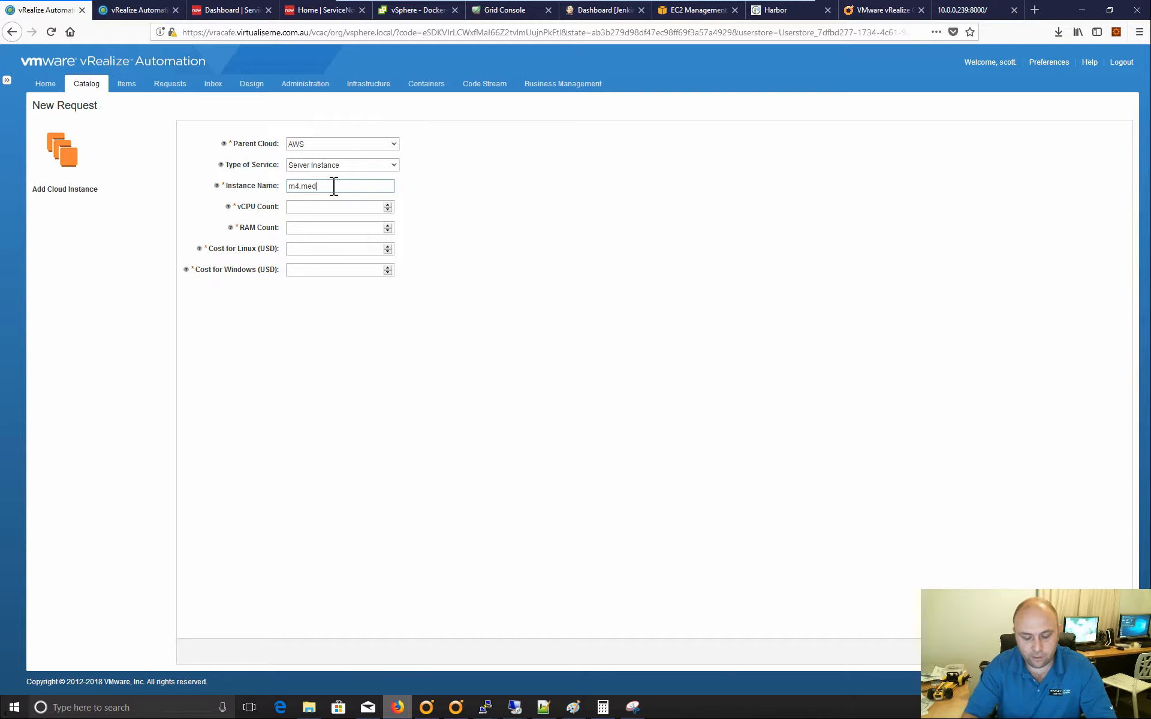
{"action": "type", "text": "ium"}
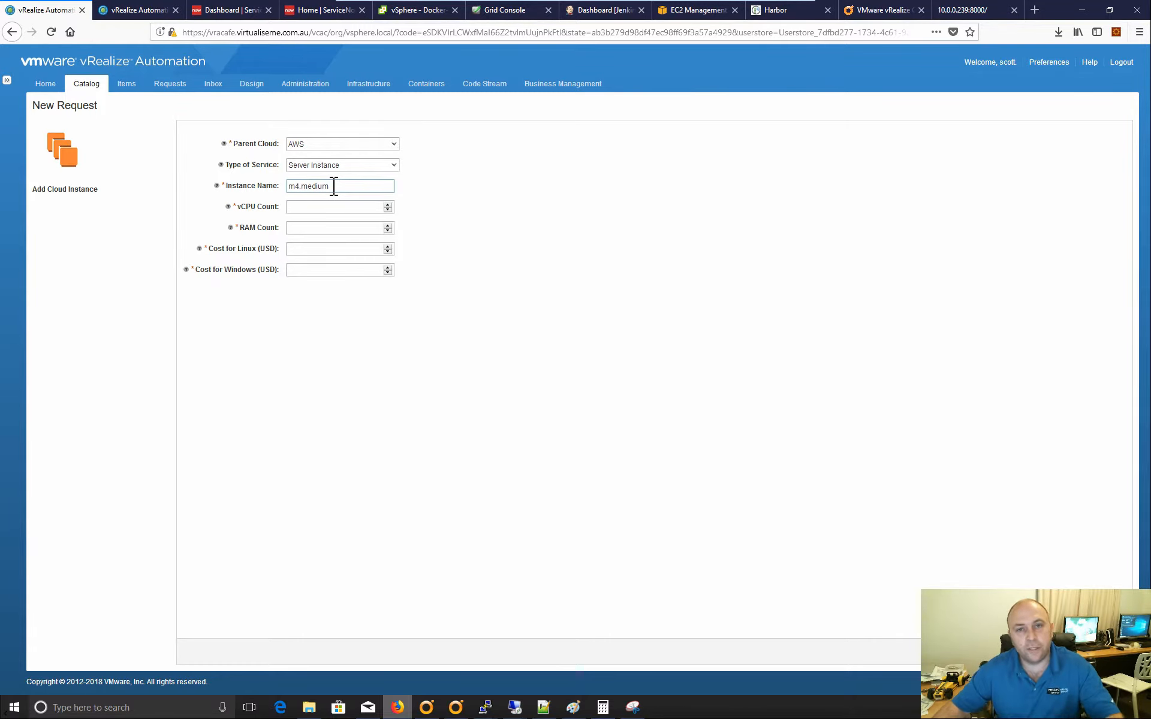
- Set 4 vCPUs, RAM count 8, Linux cost 0.23 USD and Windows cost 0.34 USD, and submit the cloud instance request
{"action": "left_click", "coordinate": [313, 208]}
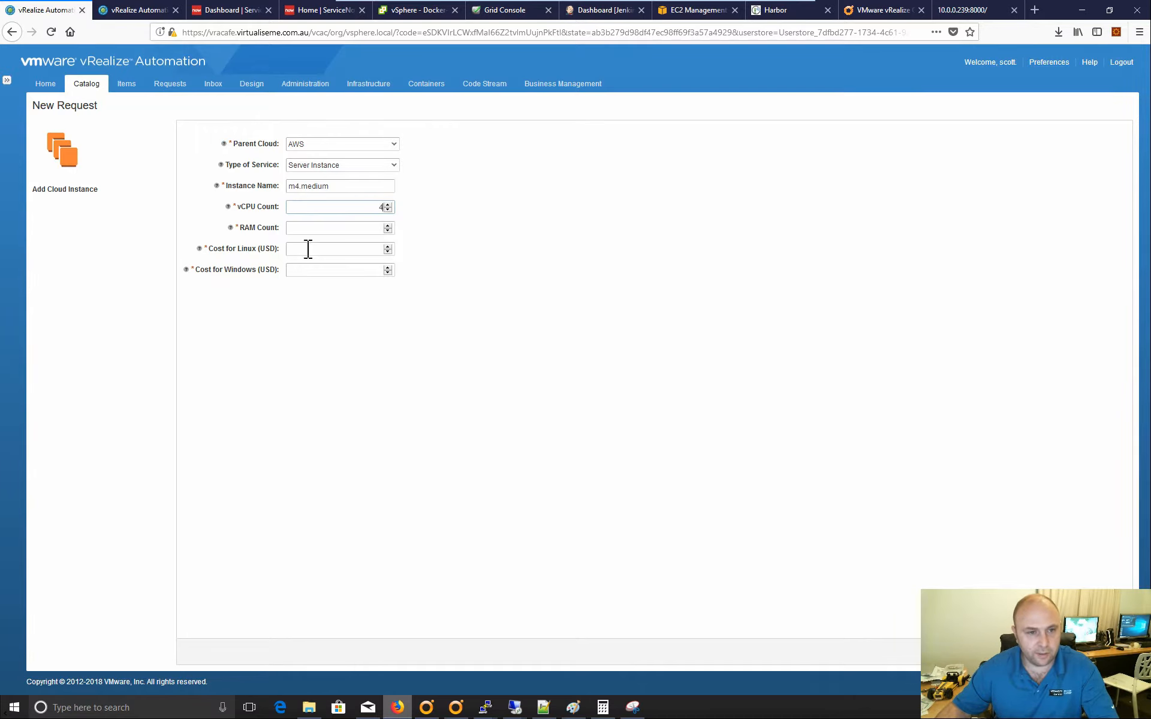
{"action": "left_click", "coordinate": [332, 230]}
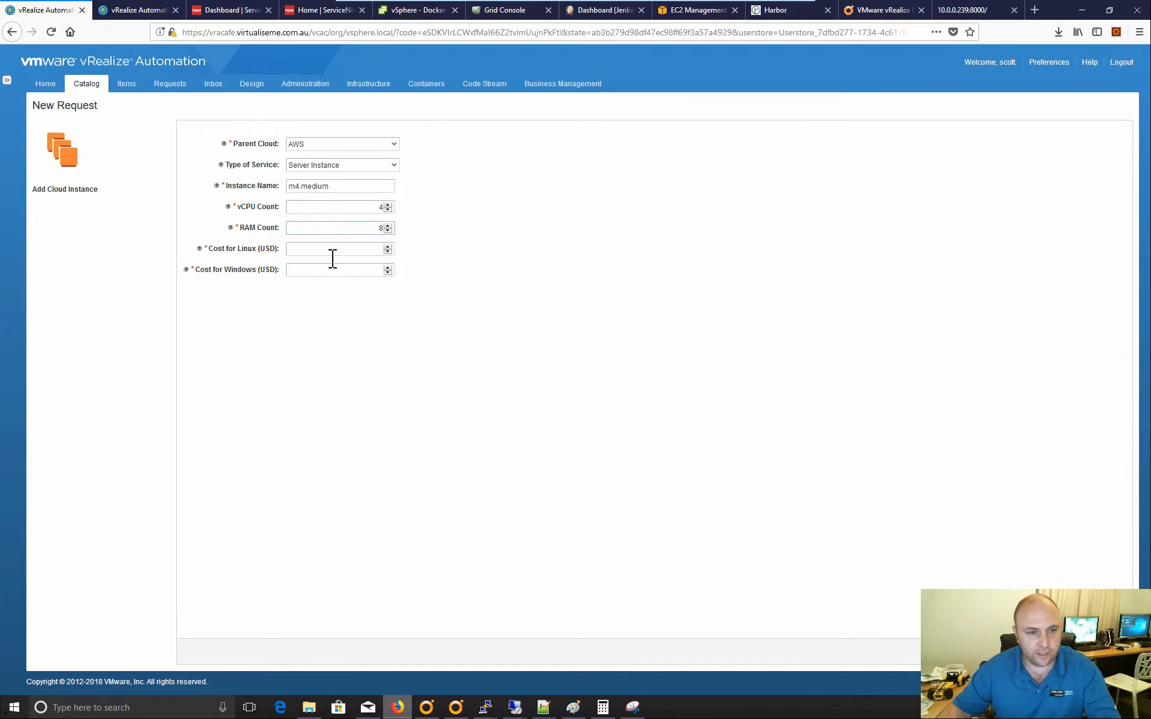
{"action": "key", "text": "Tab"}
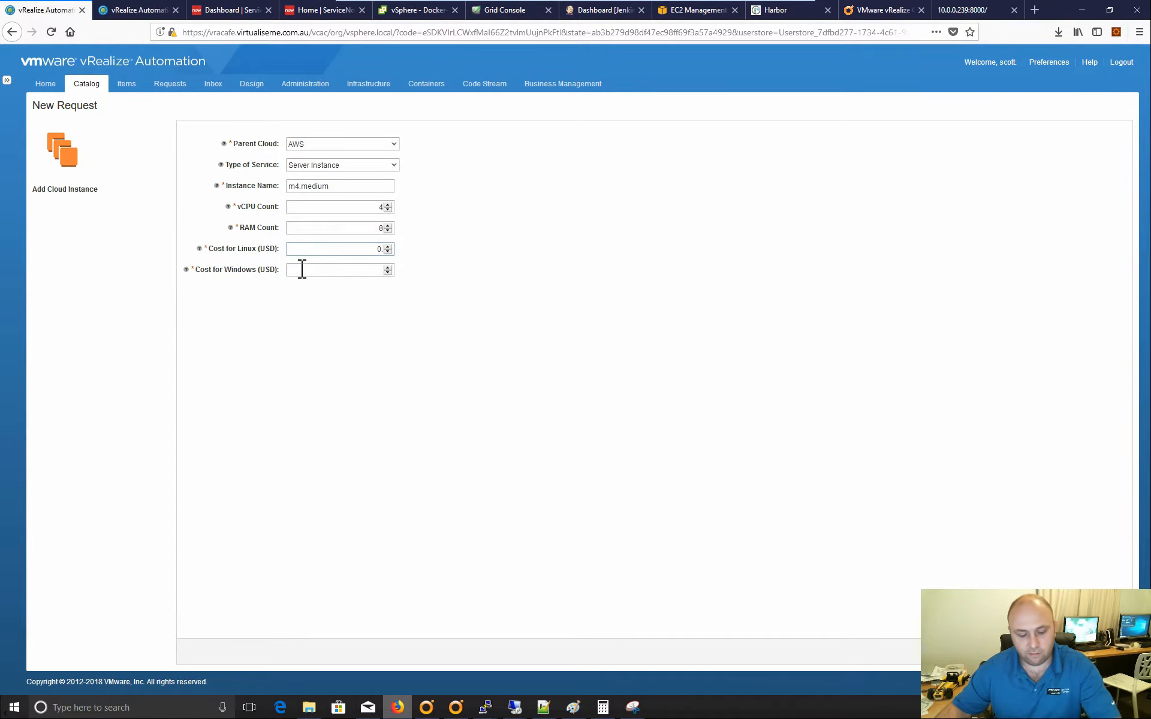
{"action": "type", "text": "0.23"}
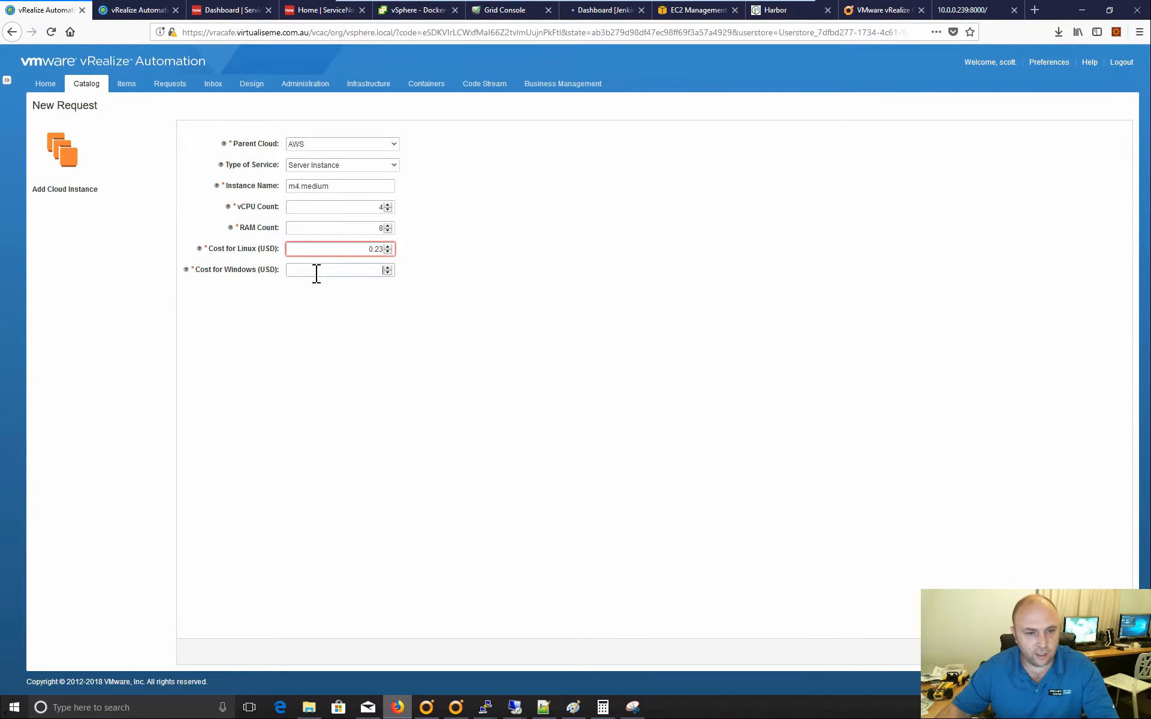
{"action": "left_click", "coordinate": [353, 276]}
{"action": "type", "text": "0.34"}
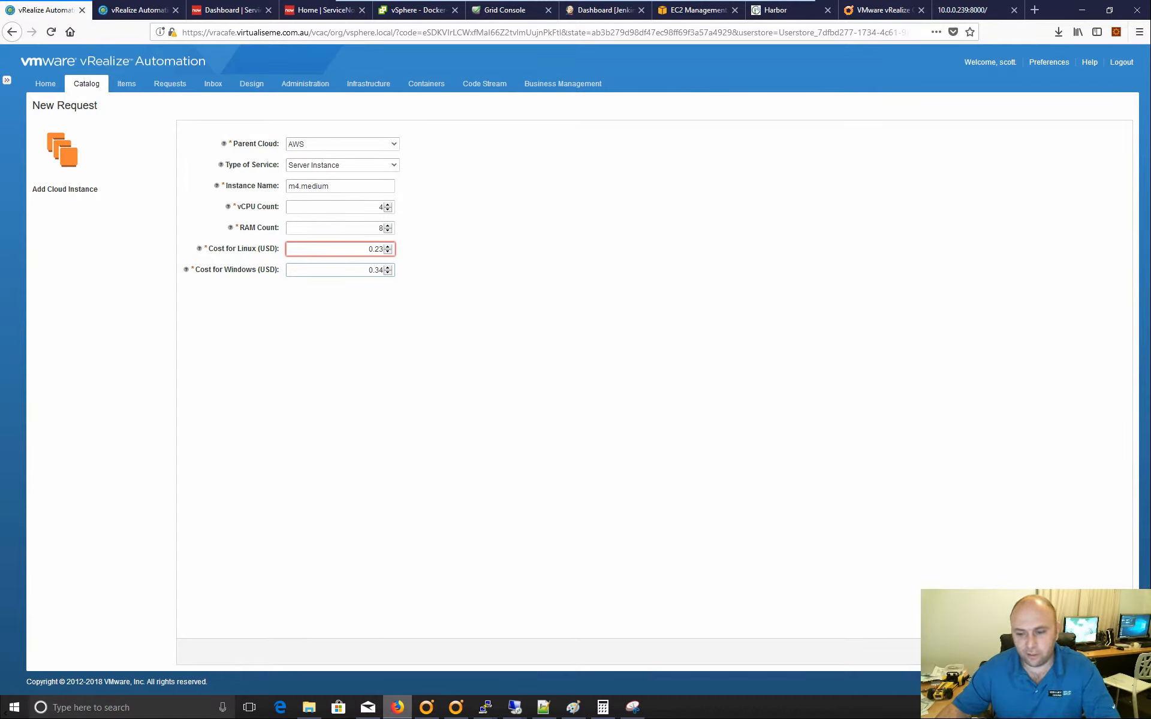
{"action": "left_click", "coordinate": [1058, 652]}
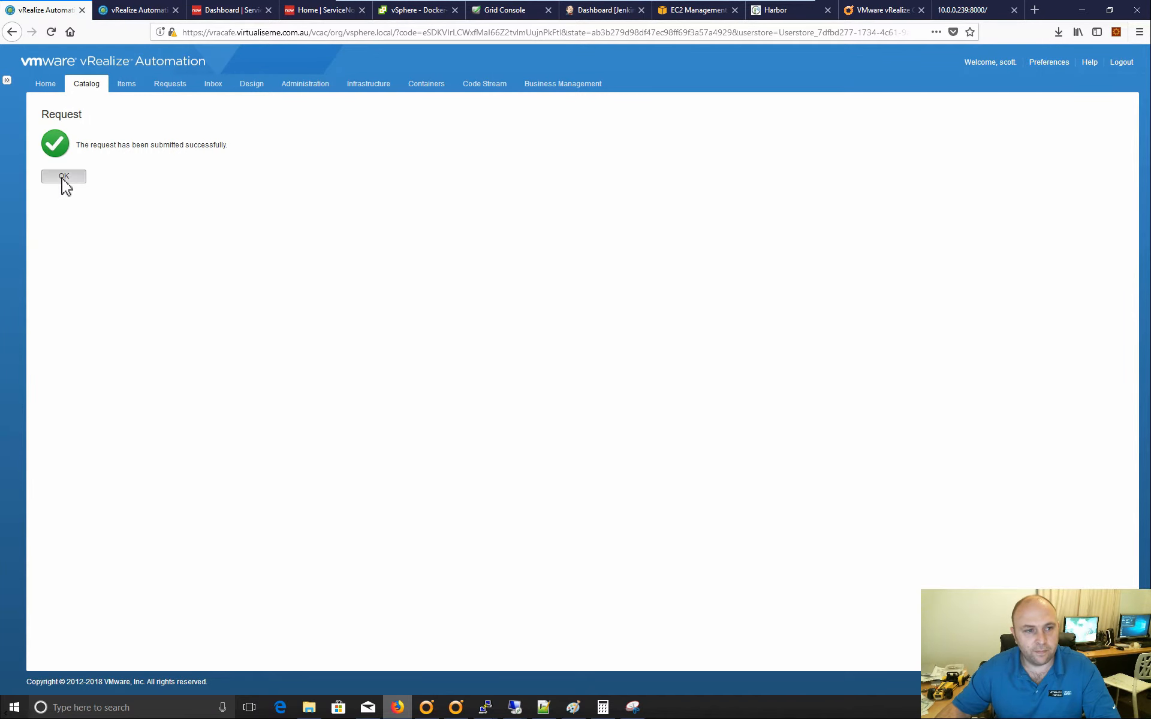
{"action": "left_click", "coordinate": [63, 178]}
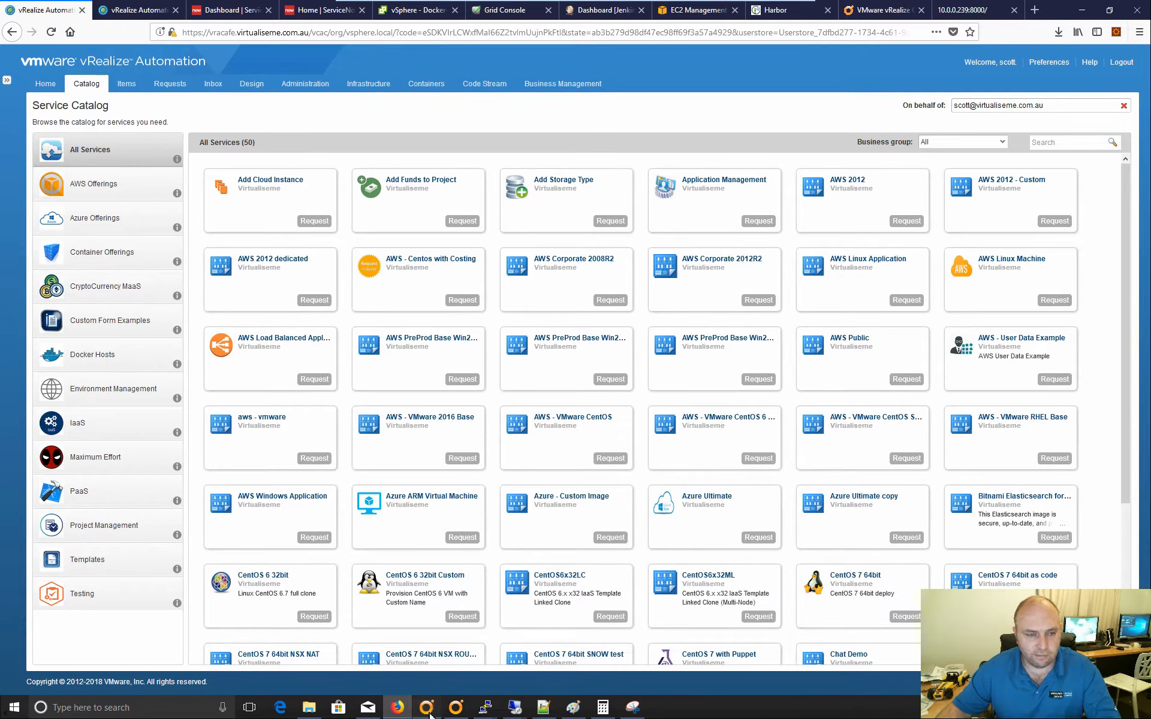
- Switch to vRealize Orchestrator and inspect the latest run of the Add Cloud Instance workflow in virtualiseme's costings Management folder
{"action": "left_click", "coordinate": [426, 708]}
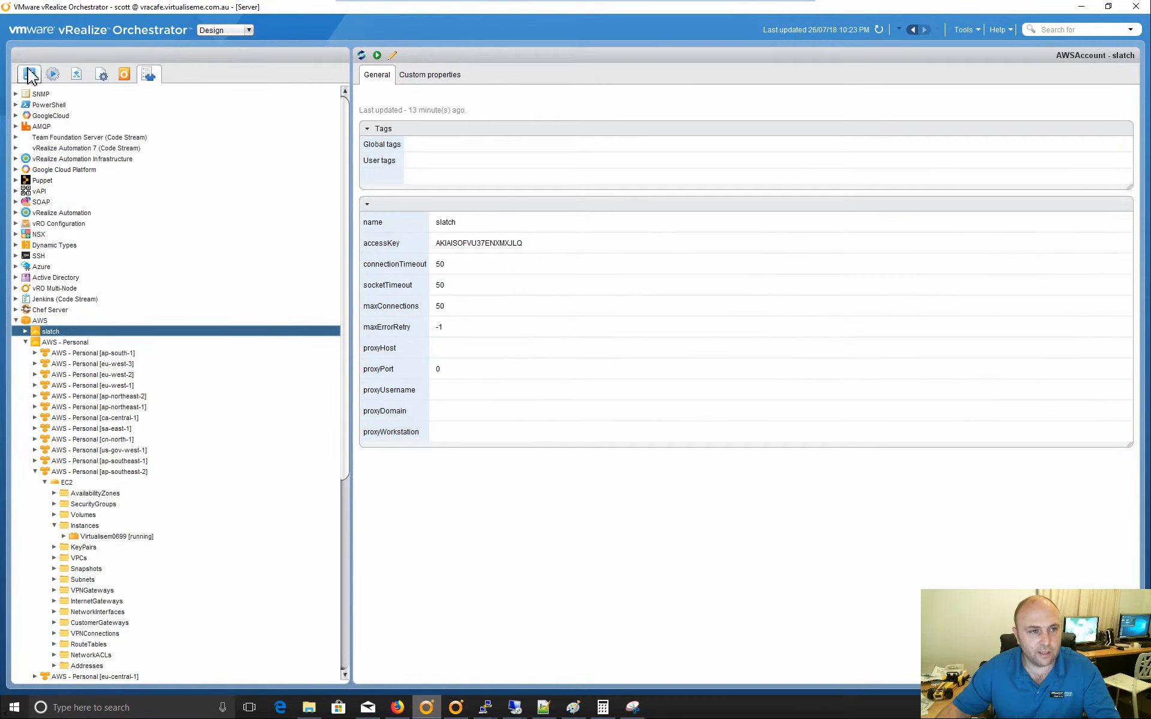
{"action": "left_click", "coordinate": [30, 75]}
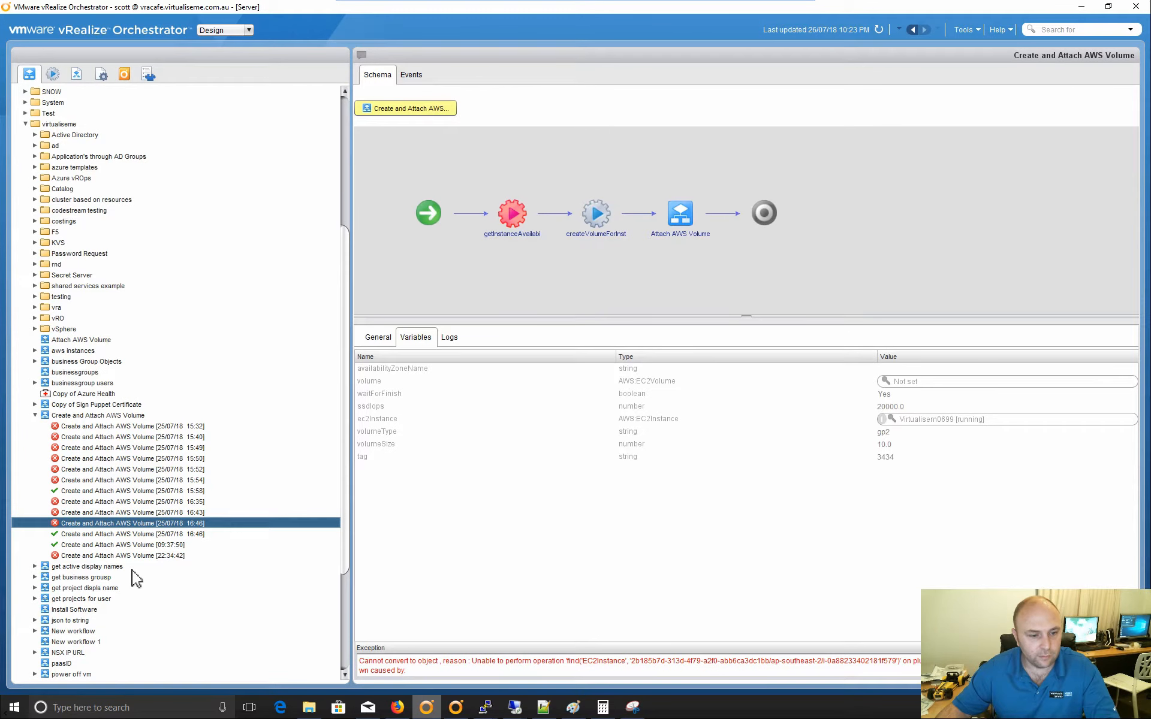
{"action": "scroll", "coordinate": [137, 578], "scroll_direction": "down", "scroll_amount": 5}
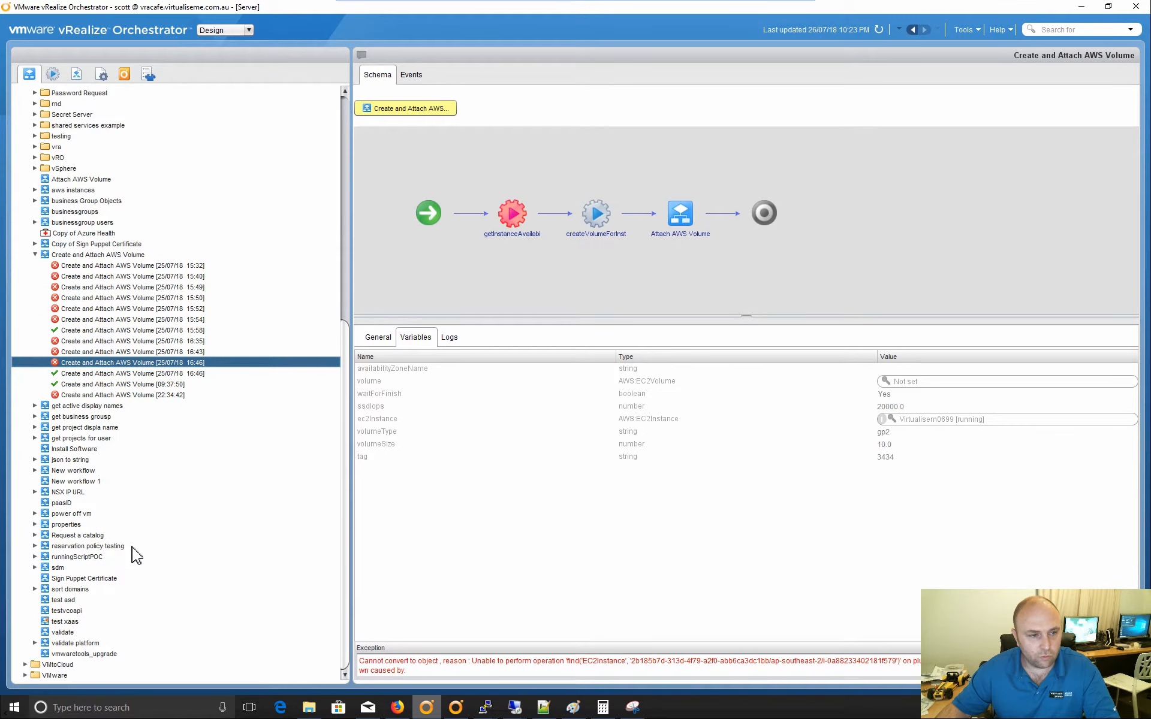
{"action": "left_click", "coordinate": [35, 254]}
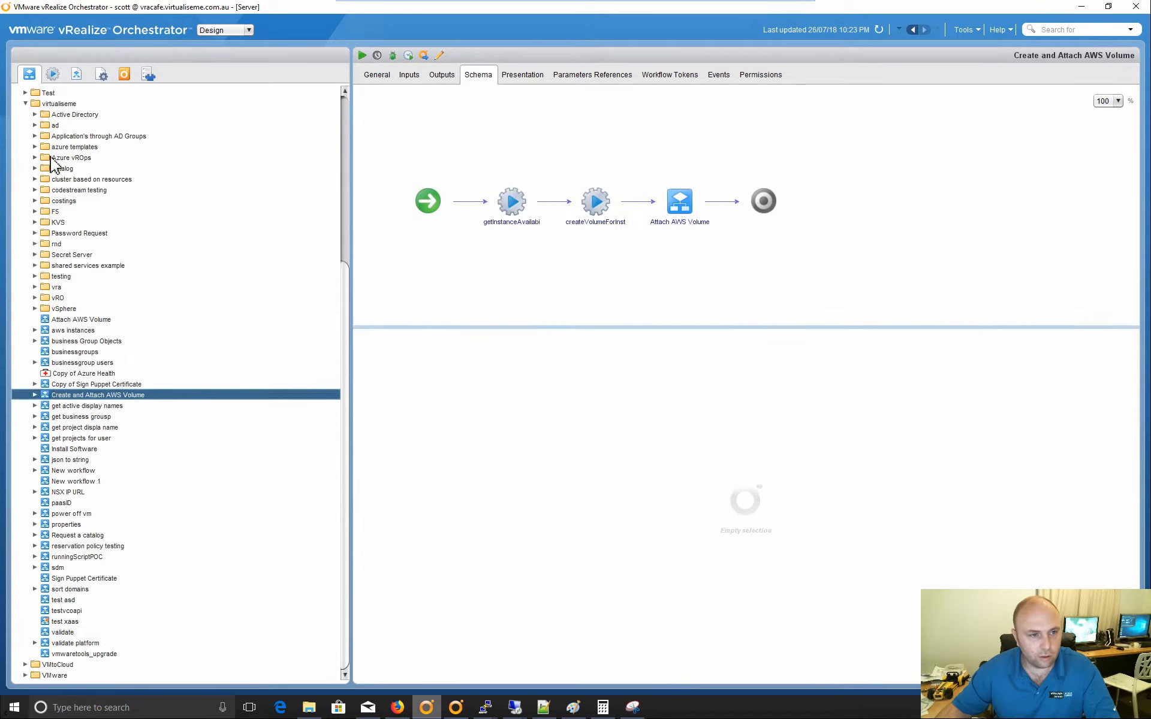
{"action": "left_click", "coordinate": [35, 201]}
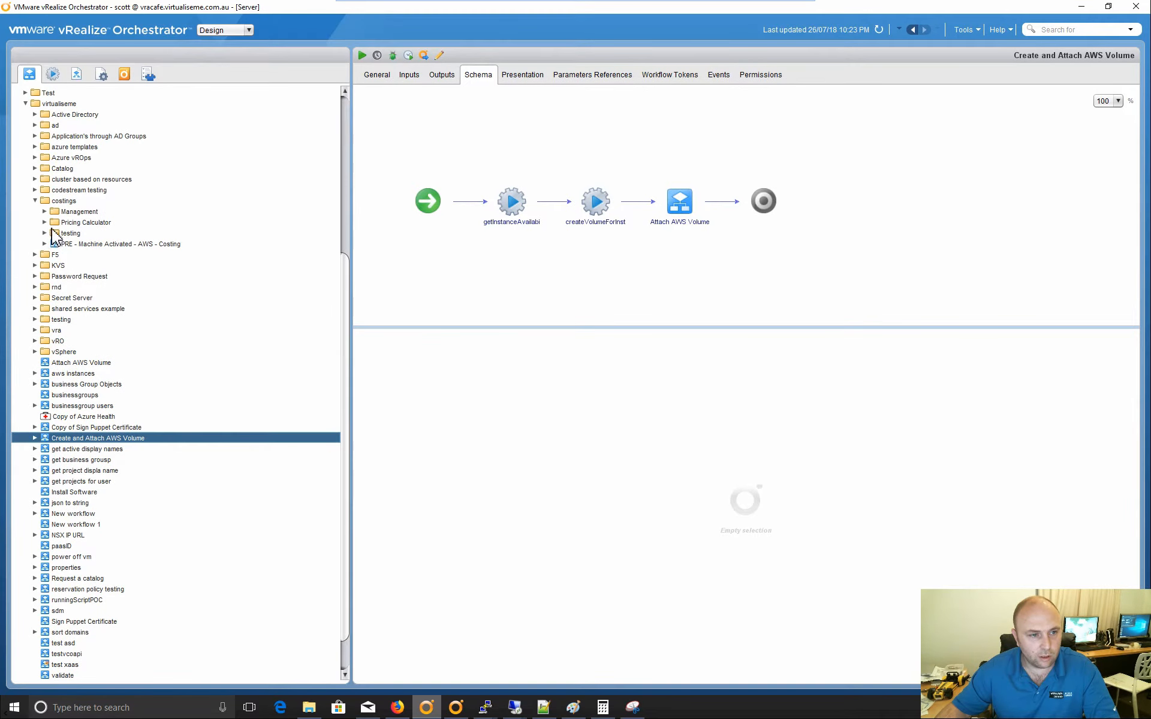
{"action": "left_click", "coordinate": [45, 211]}
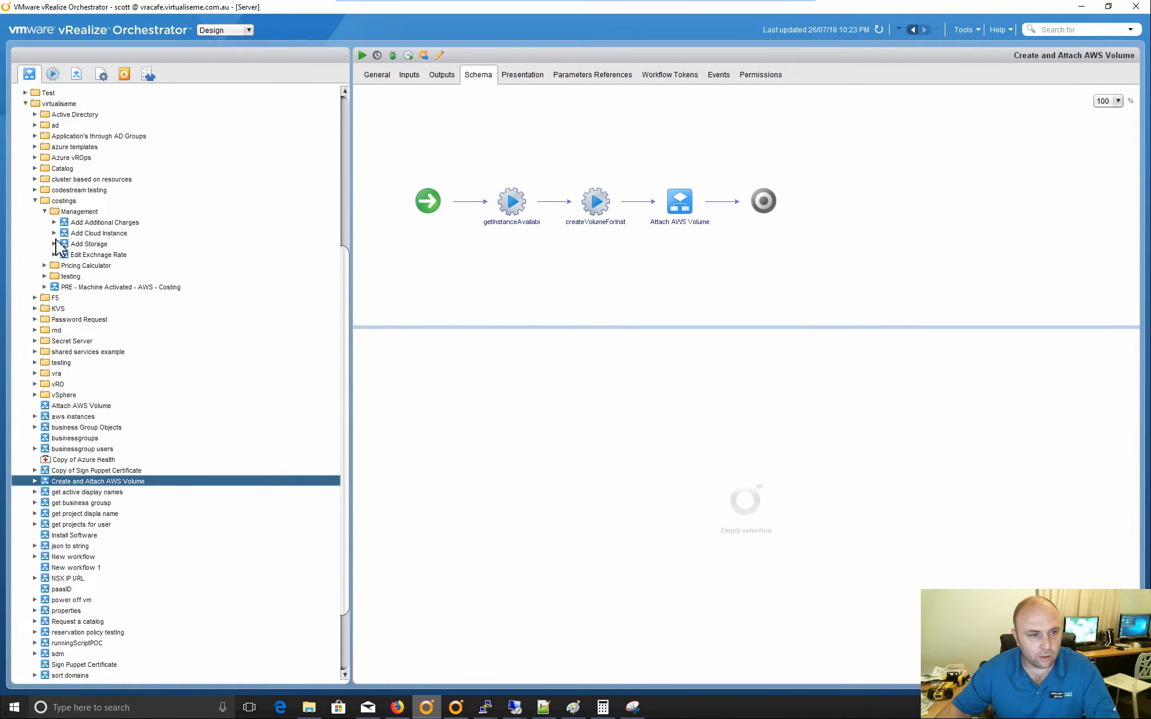
{"action": "left_click", "coordinate": [55, 234]}
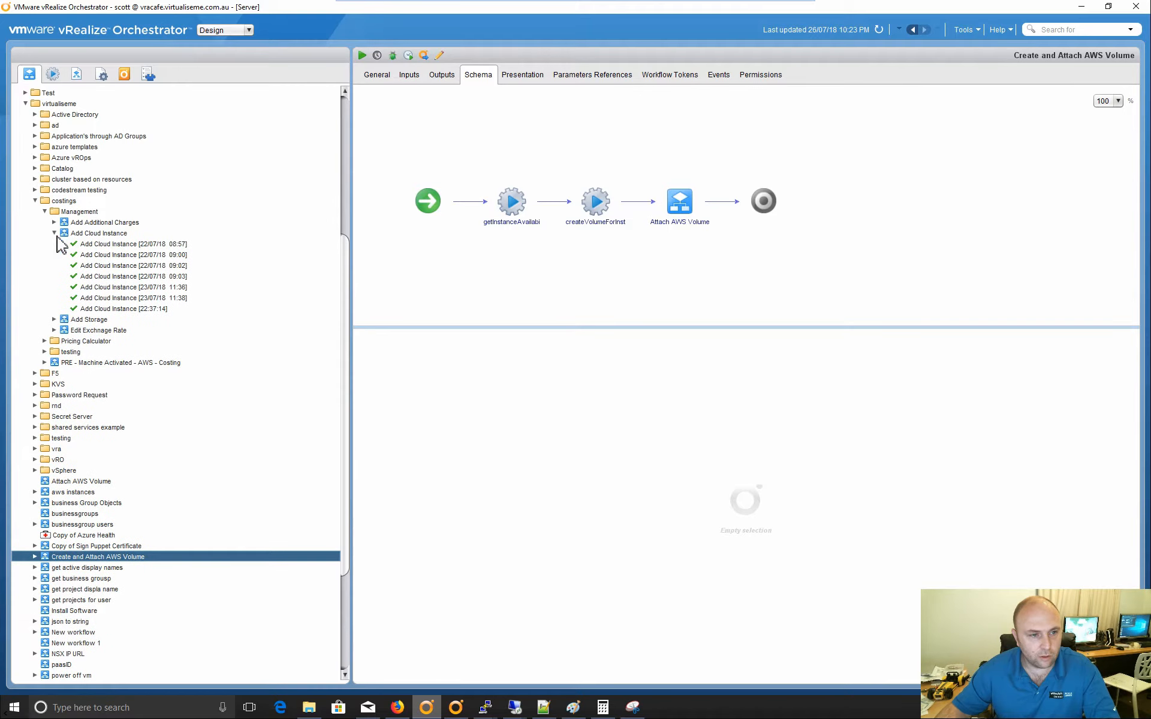
{"action": "left_click", "coordinate": [123, 309]}
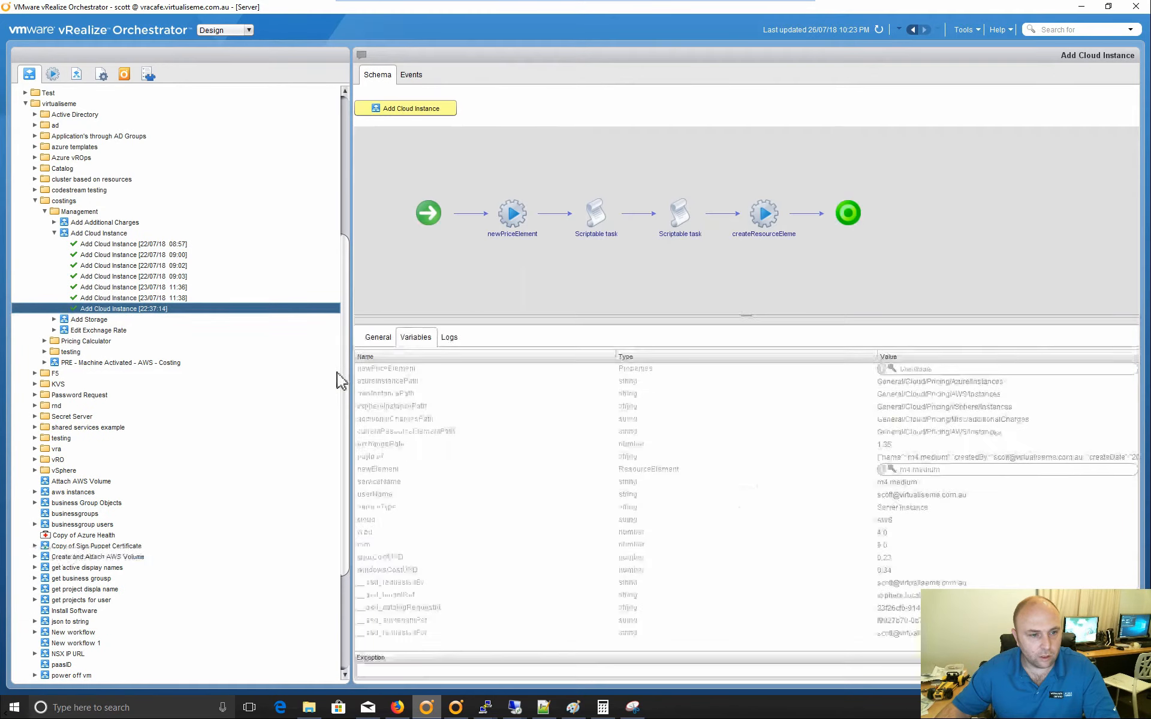
- Switch back to vRealize Automation in the browser and start an AWS - Centos with Costing request with instance type m4.large
{"action": "left_click", "coordinate": [398, 708]}
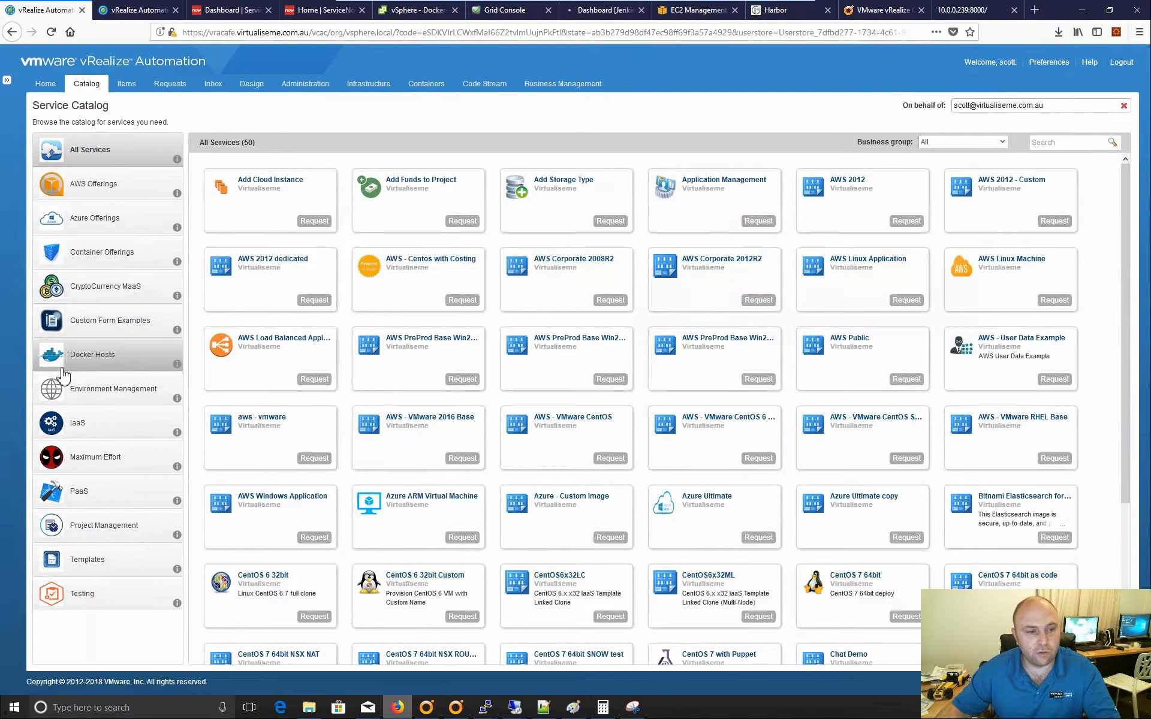
{"action": "left_click", "coordinate": [97, 181]}
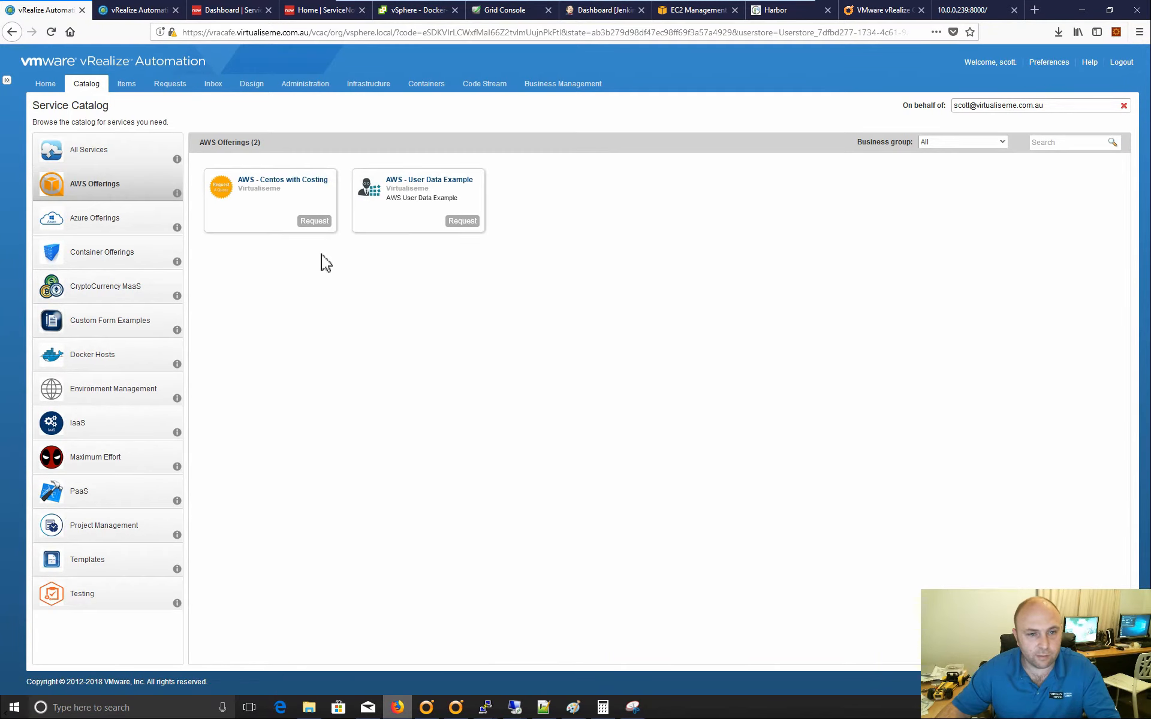
{"action": "left_click", "coordinate": [317, 231]}
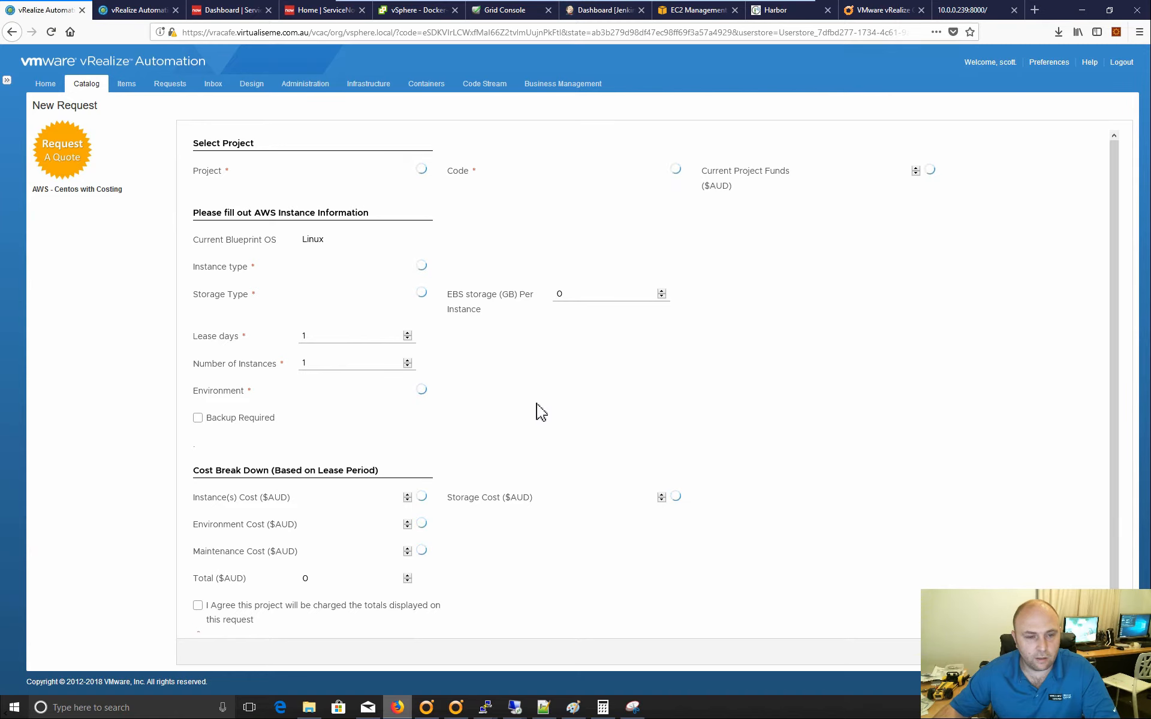
{"action": "left_click", "coordinate": [408, 272]}
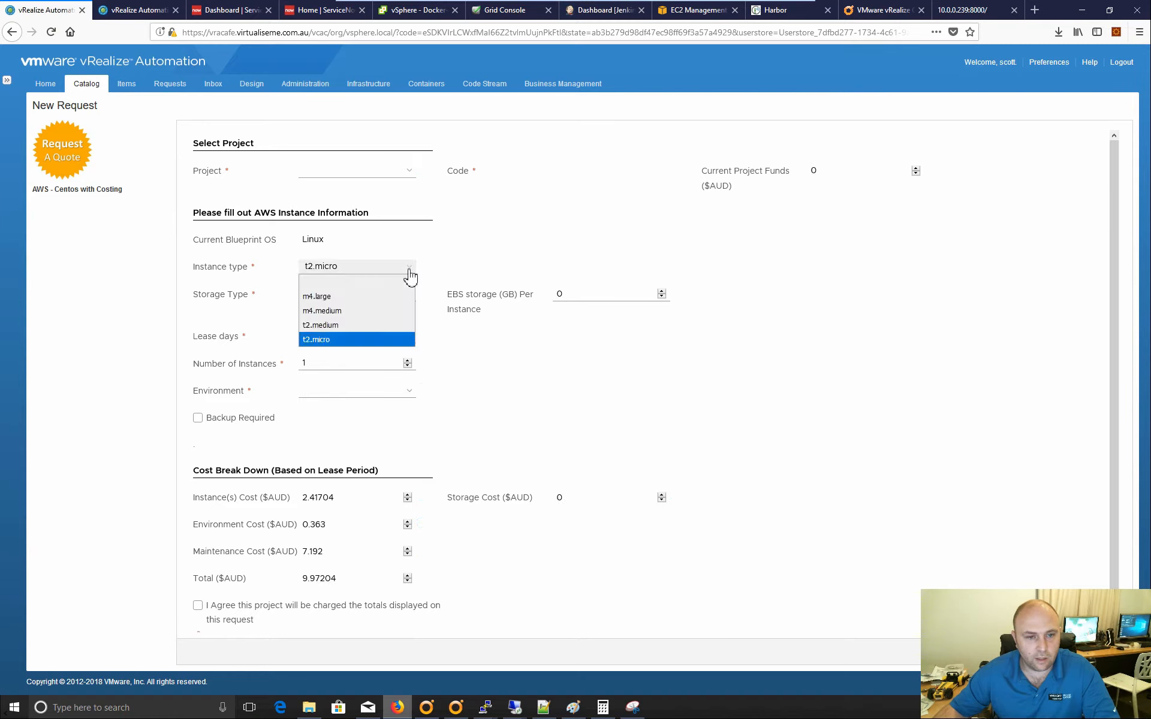
{"action": "left_click", "coordinate": [356, 300]}
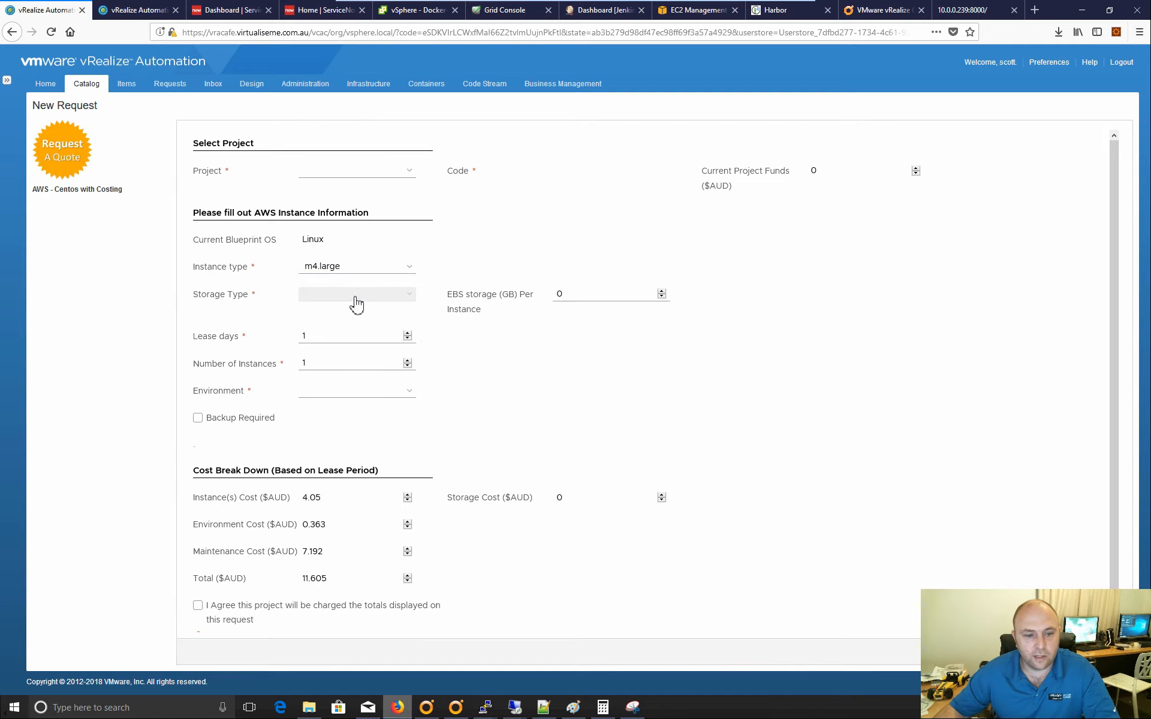